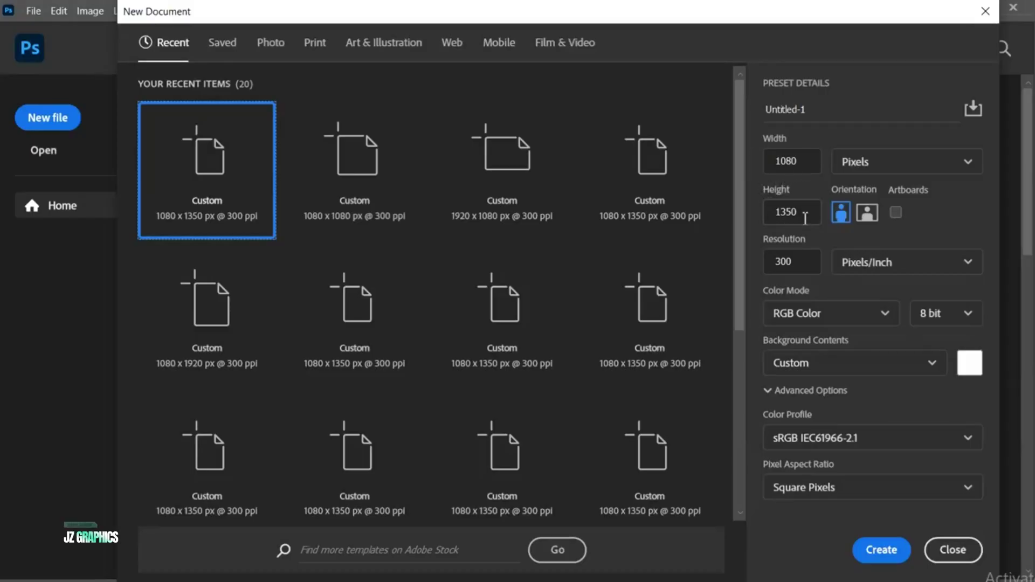
Create a 1080 x 1350 px document at 300 ppi and add a solid color fill layer in #91cbee
left_click(882, 549)
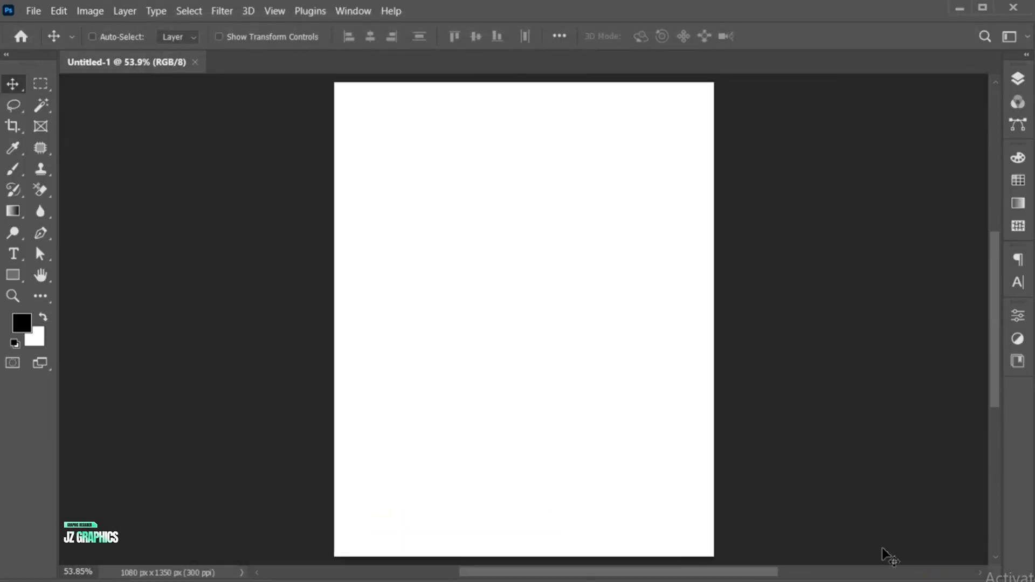
left_click(1017, 81)
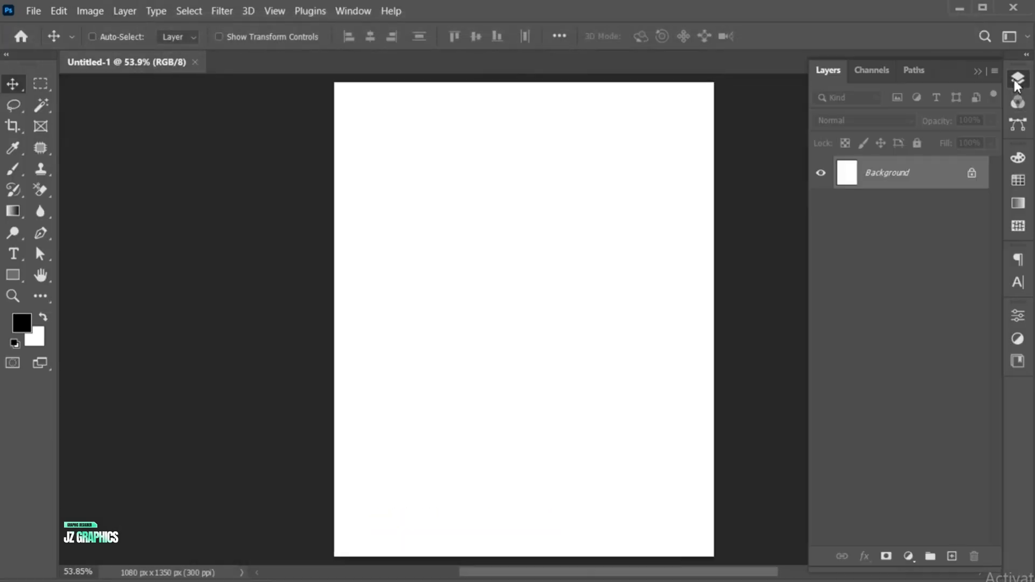
left_click(908, 549)
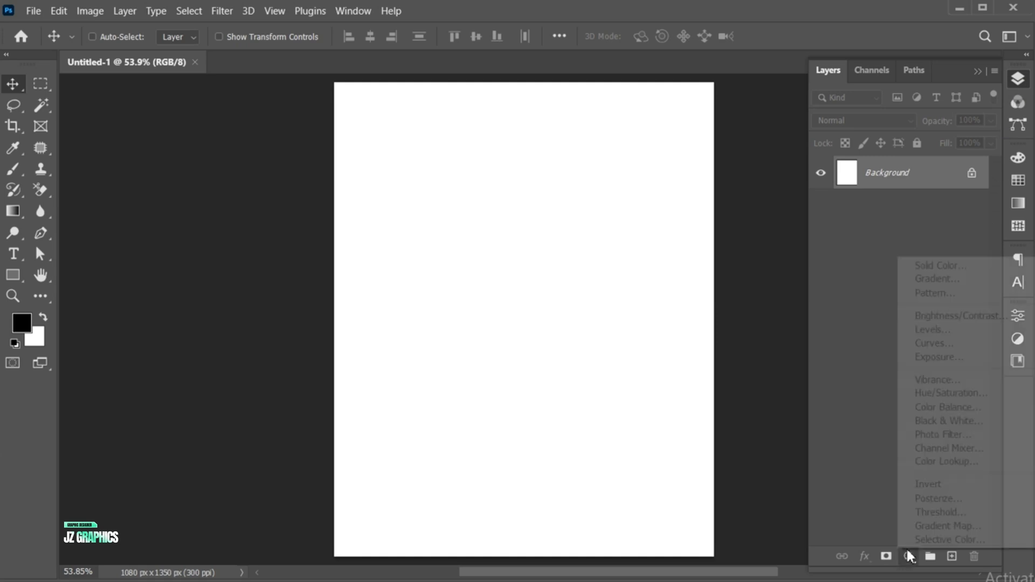
left_click(933, 266)
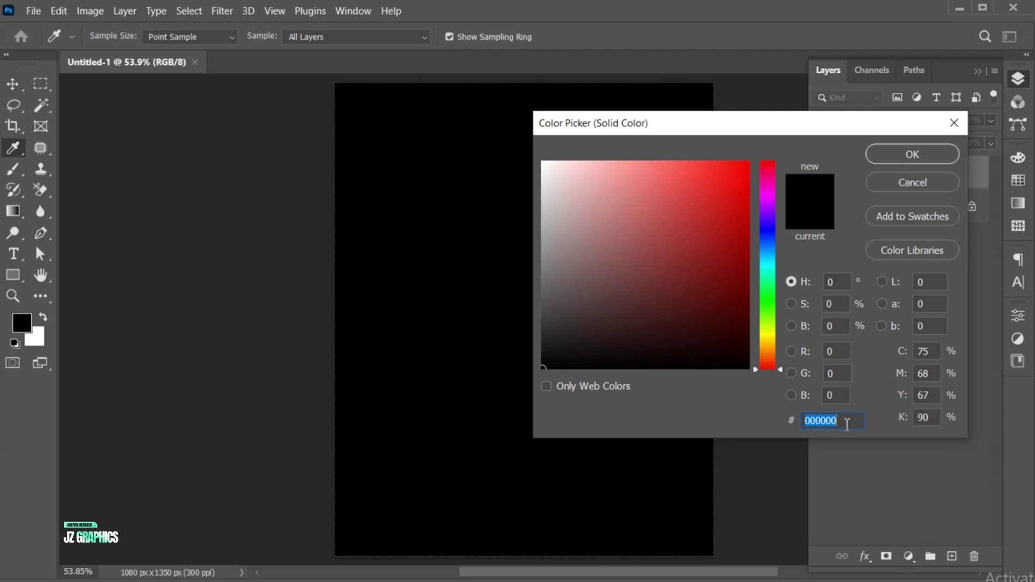
type("91cbee")
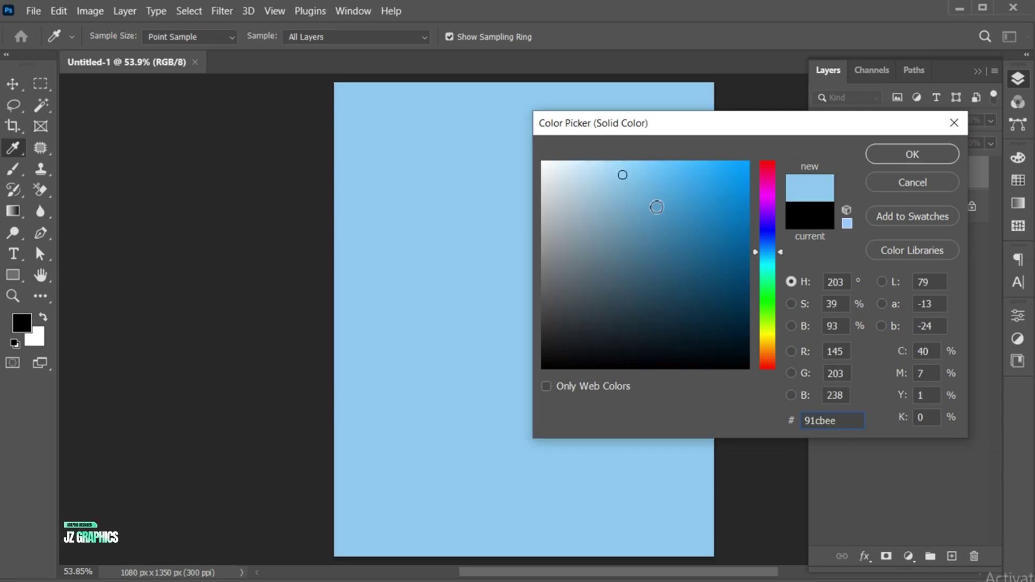
left_click(893, 151)
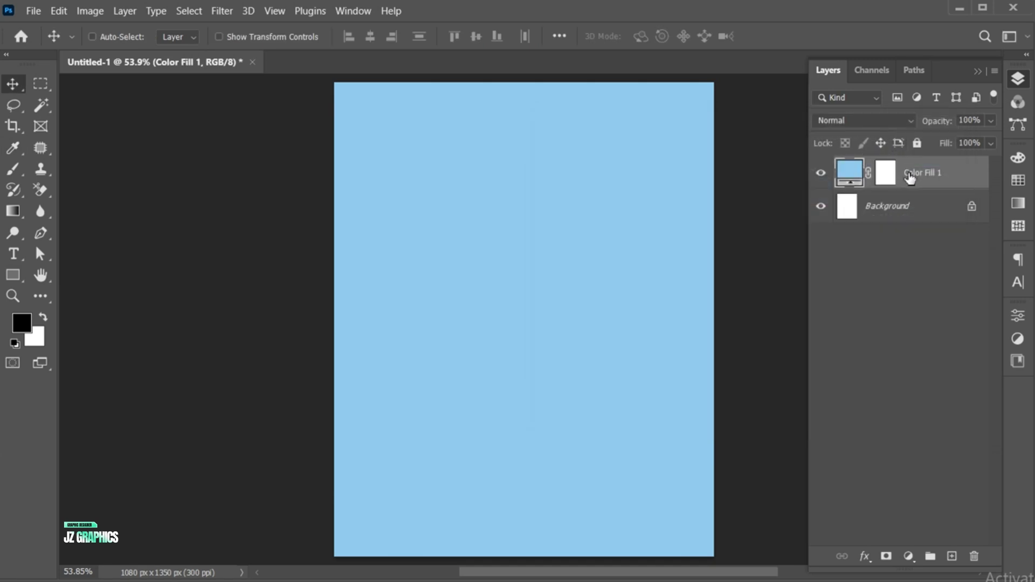
On a new layer, fill a full-height strip about a third of the canvas width along the canvas's right edge with #4e83a2
left_click(951, 556)
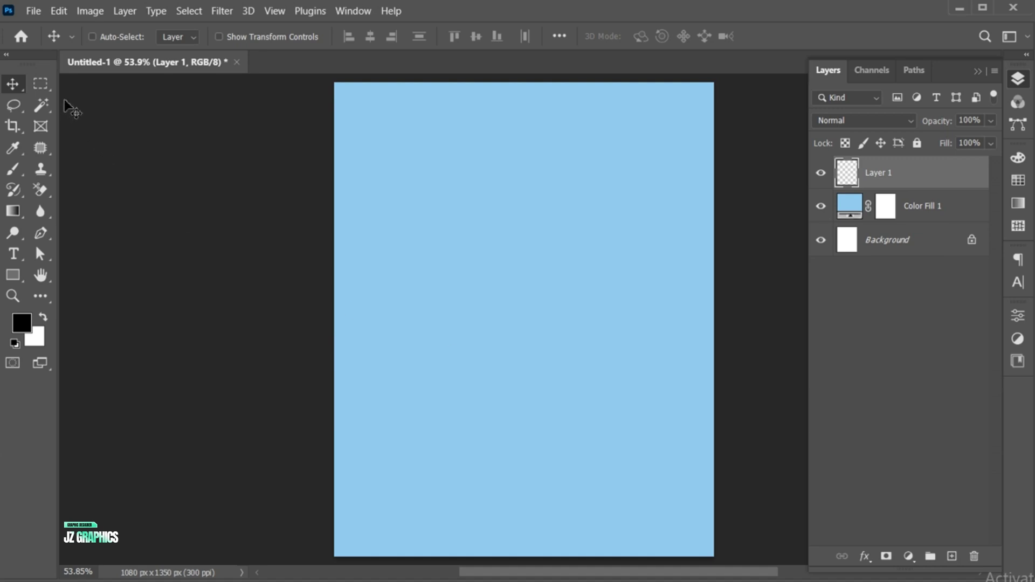
left_click(45, 81)
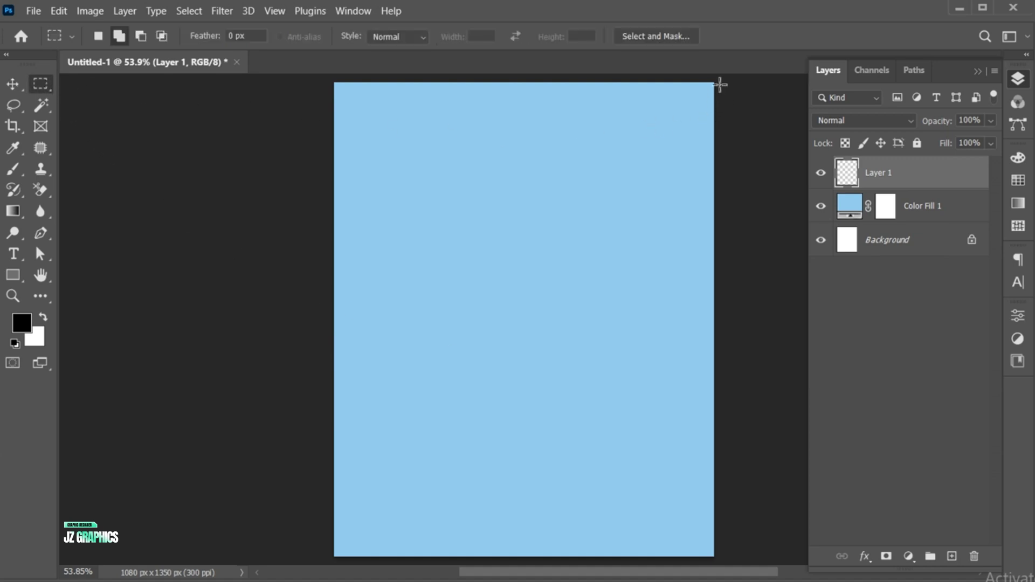
left_click_drag(720, 82, 578, 560)
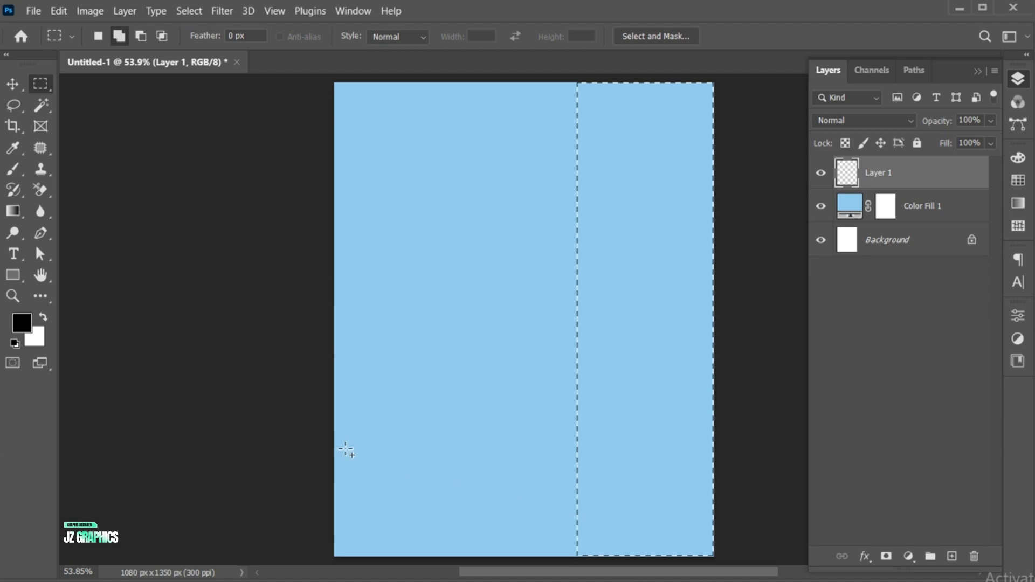
left_click(24, 325)
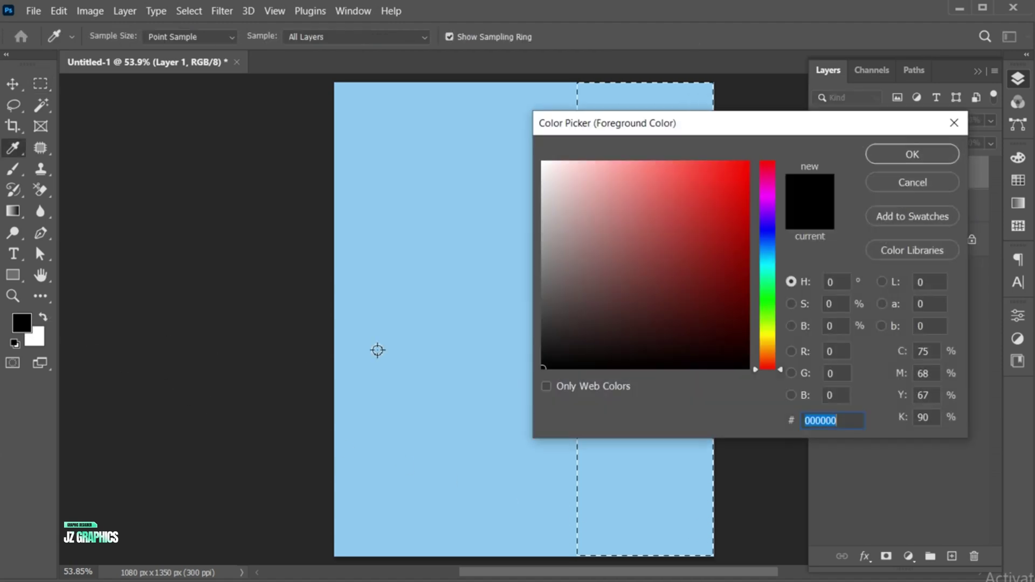
type("4e83a2")
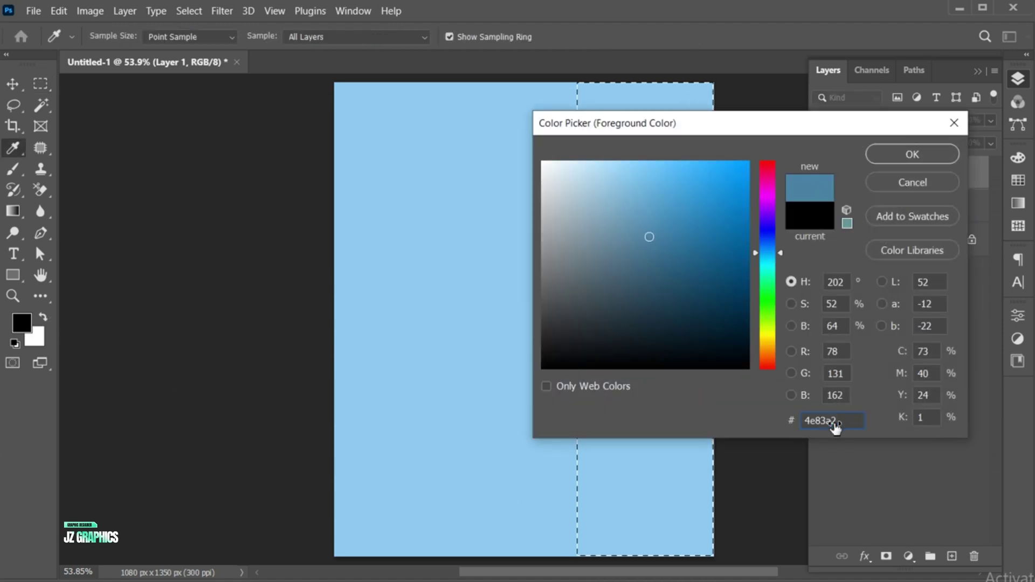
left_click(912, 154)
key("m")
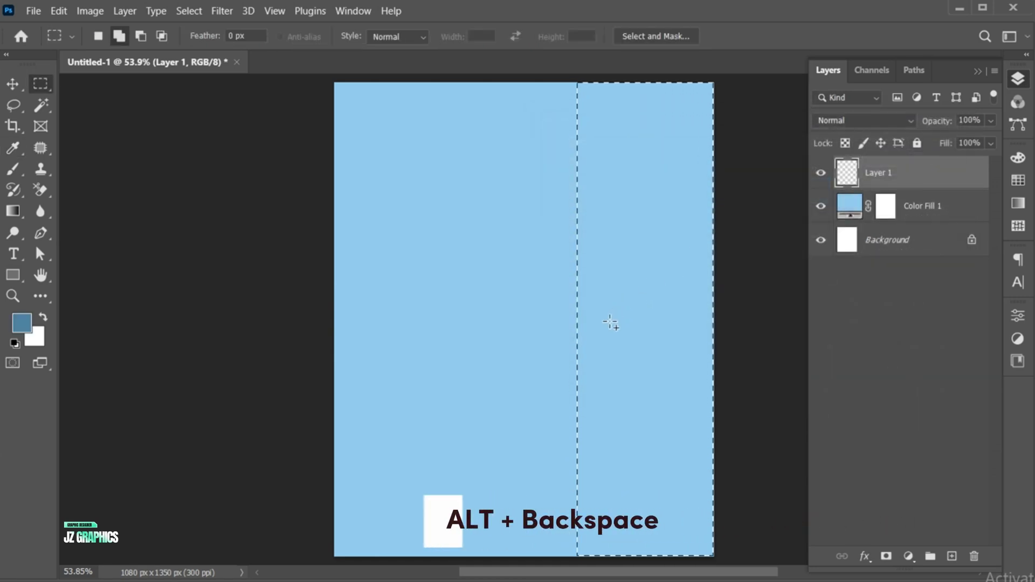
key("v")
key("alt+BackSpace")
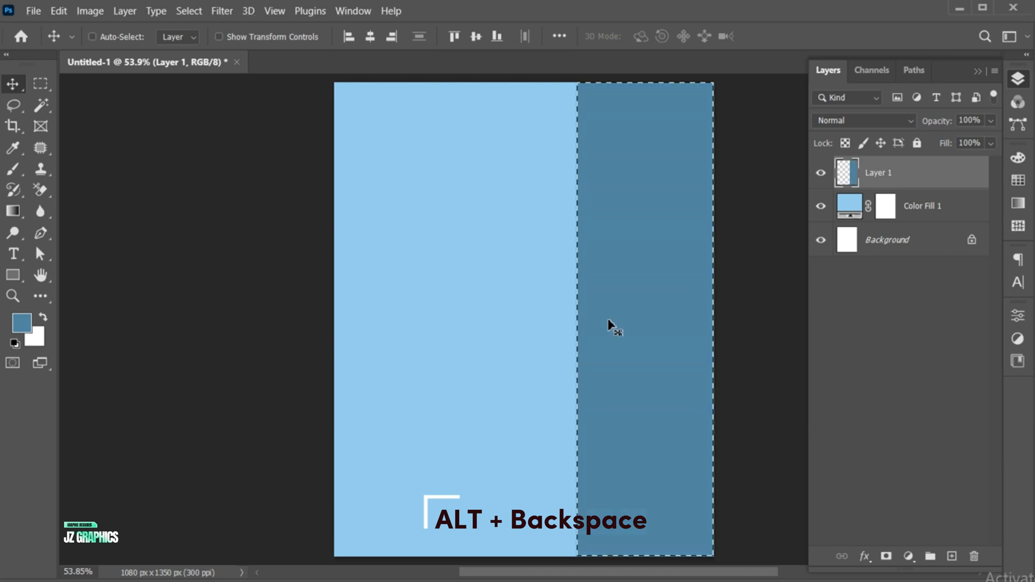
key("ctrl+d")
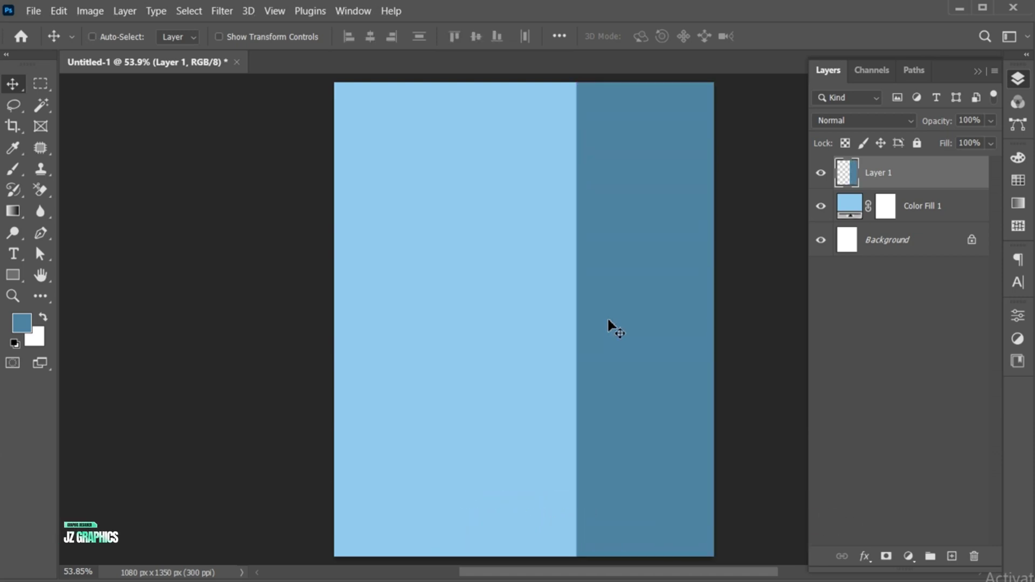
On another new layer, fill an upright rectangle with #75b3d8 inside the dark strip, flush with the strip's left edge, and deselect it
left_click(952, 557)
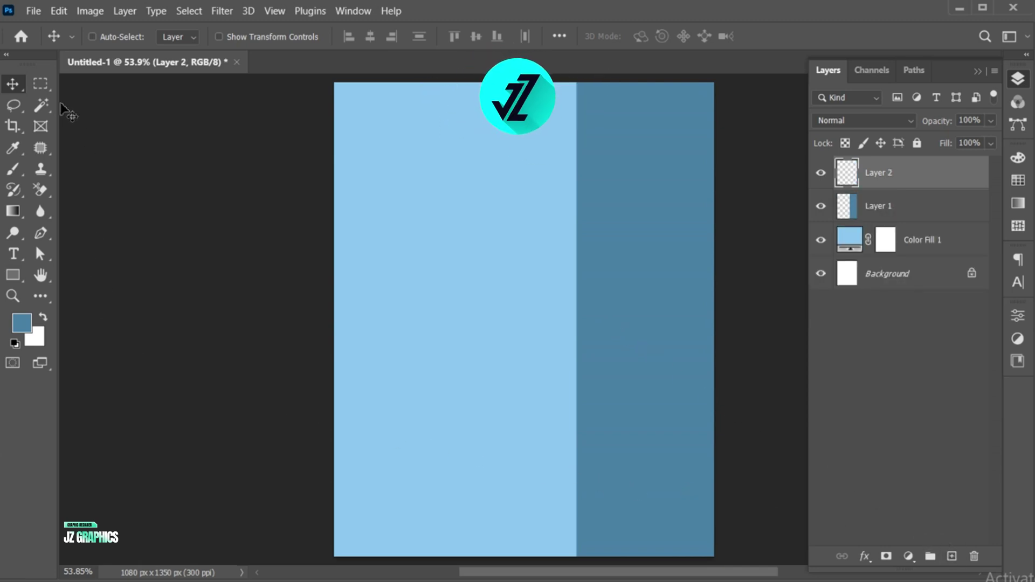
left_click(47, 84)
left_click_drag(681, 193, 578, 427)
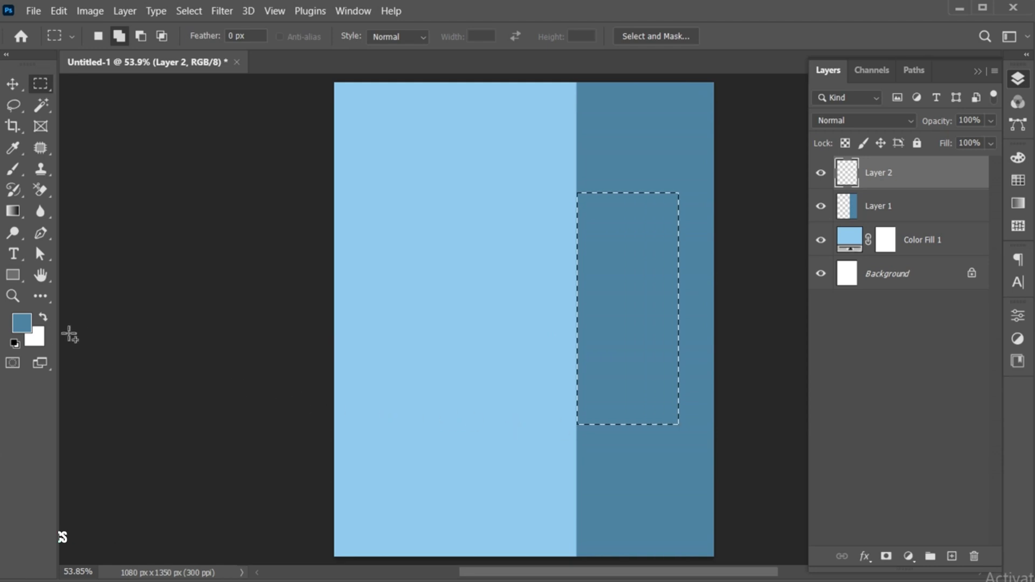
left_click(28, 327)
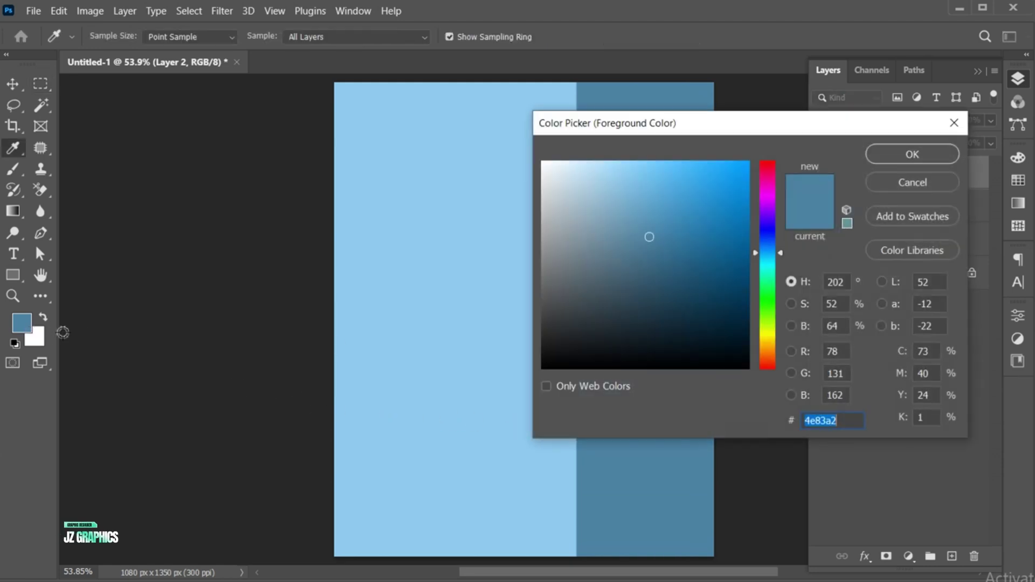
type("75b3d8")
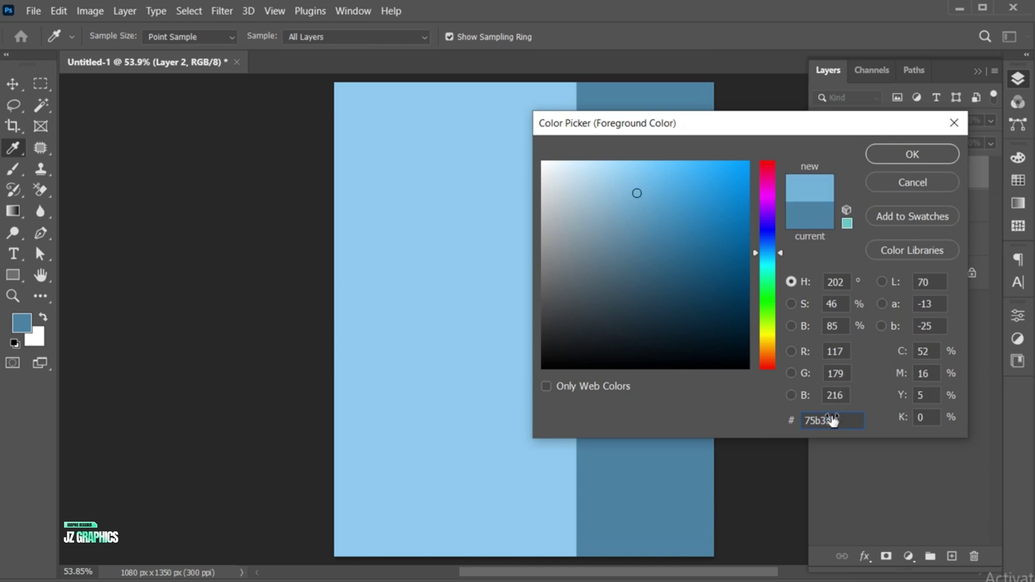
left_click_drag(701, 128, 474, 111)
left_click(685, 139)
key("m")
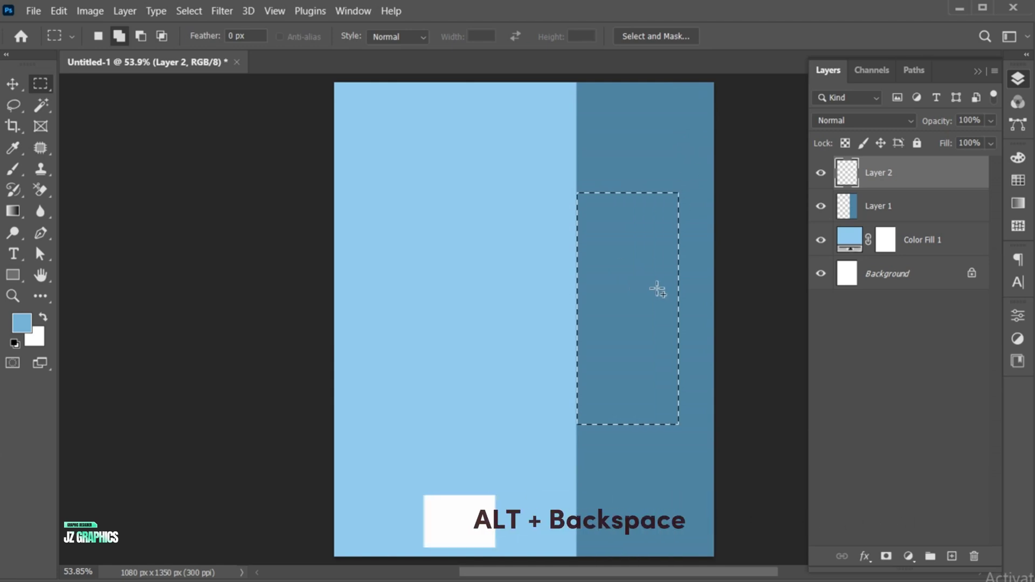
key("alt+BackSpace")
key("v")
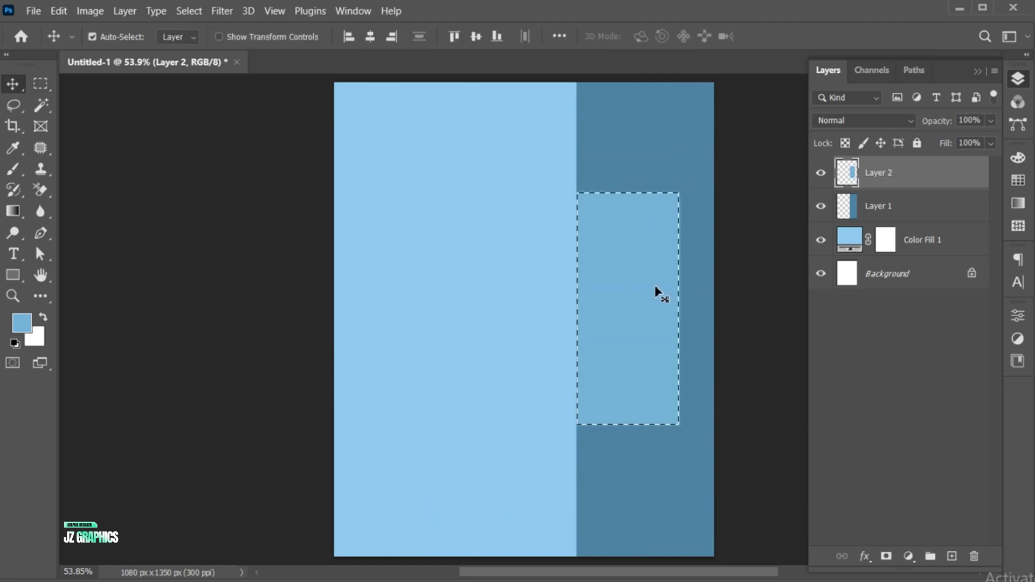
key("ctrl+d")
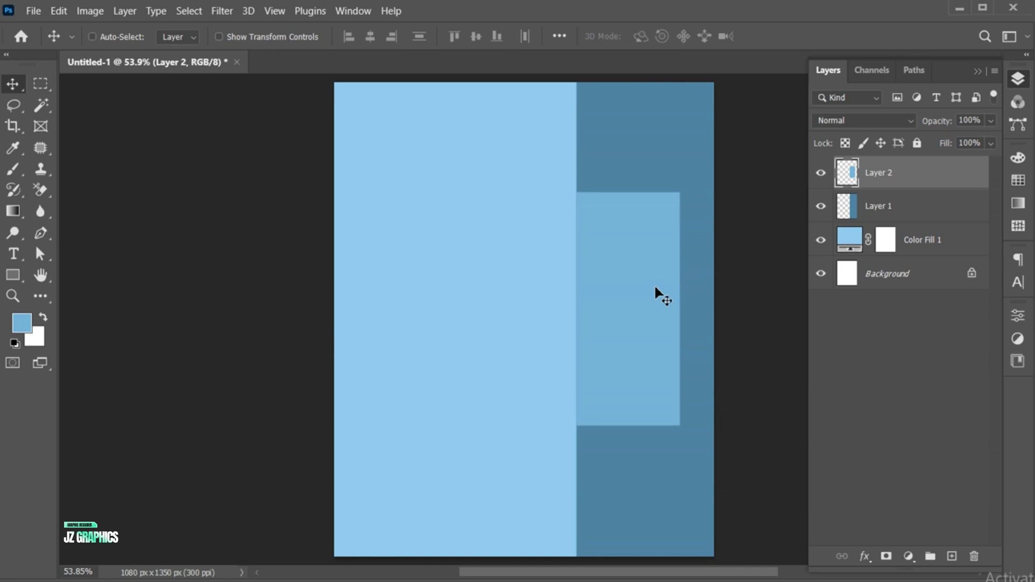
Shorten the light blue rectangle by raising its bottom edge with Free Transform, keeping its top edge in place
key("ctrl+t")
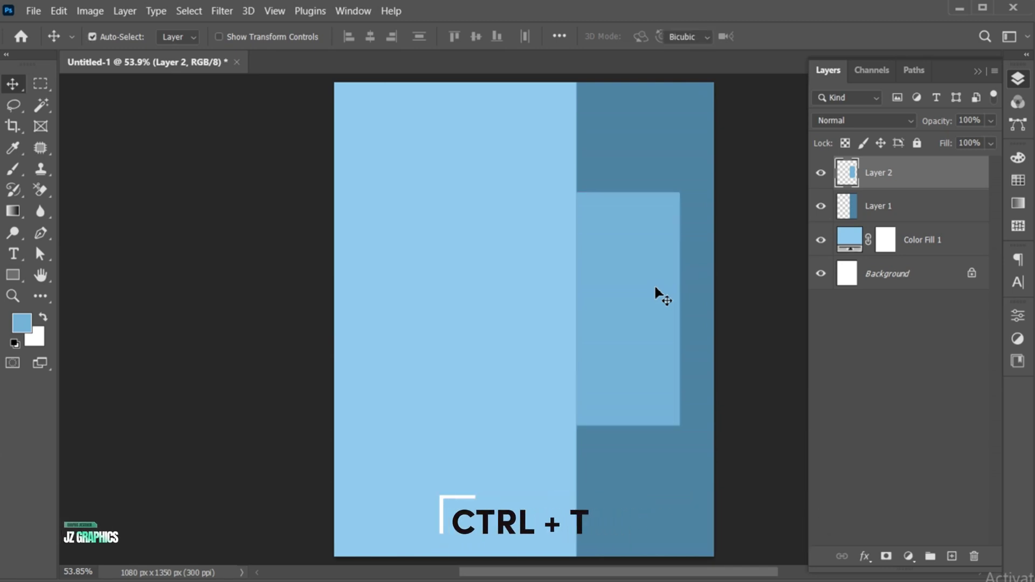
left_click_drag(629, 422, 622, 370)
key("Return")
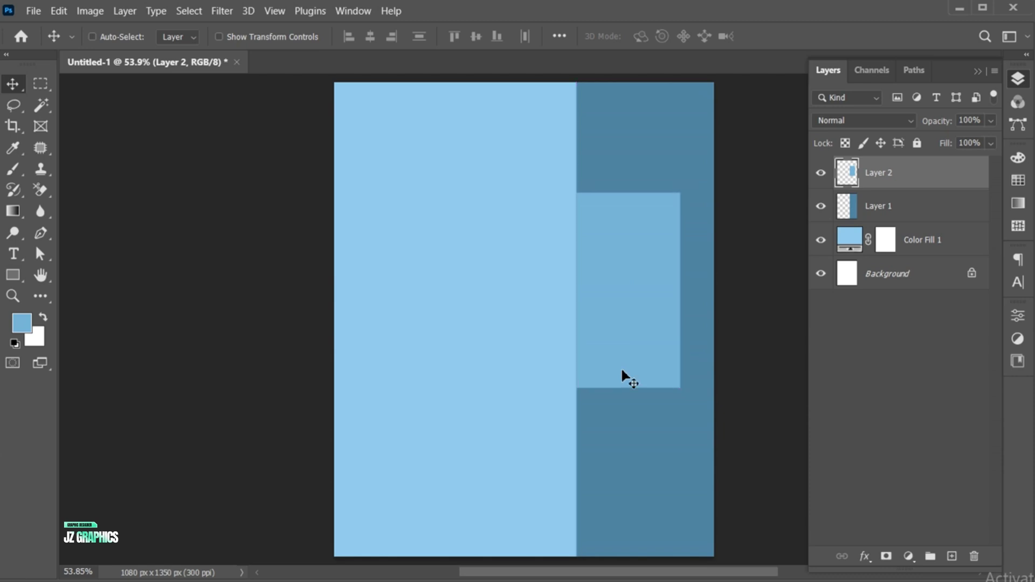
Duplicate the light blue rectangle directly to its left and widen the copy leftward to about 189% of its width
left_click_drag(620, 375, 518, 372)
key("ctrl+t")
left_click_drag(474, 290, 382, 302)
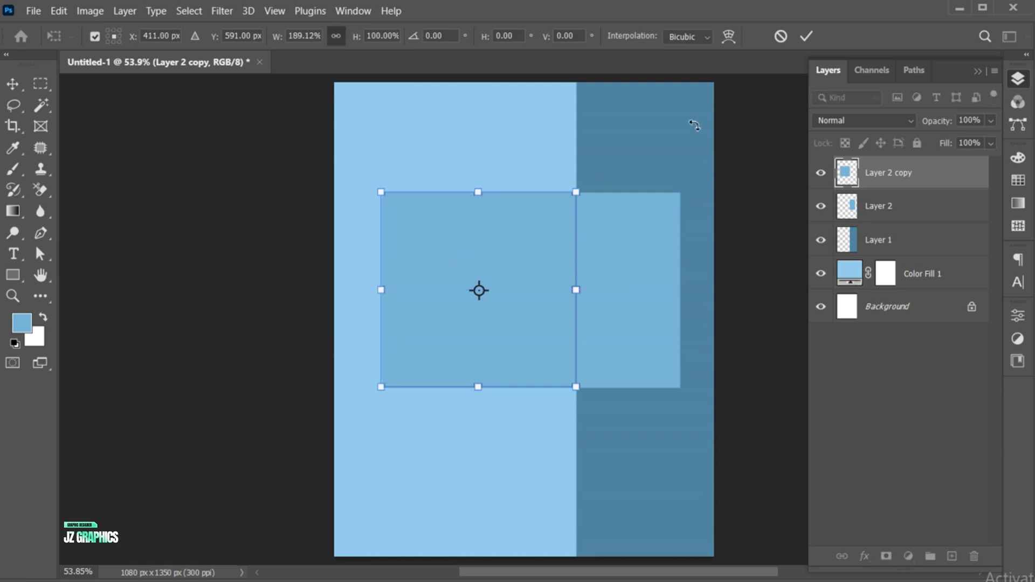
left_click(807, 38)
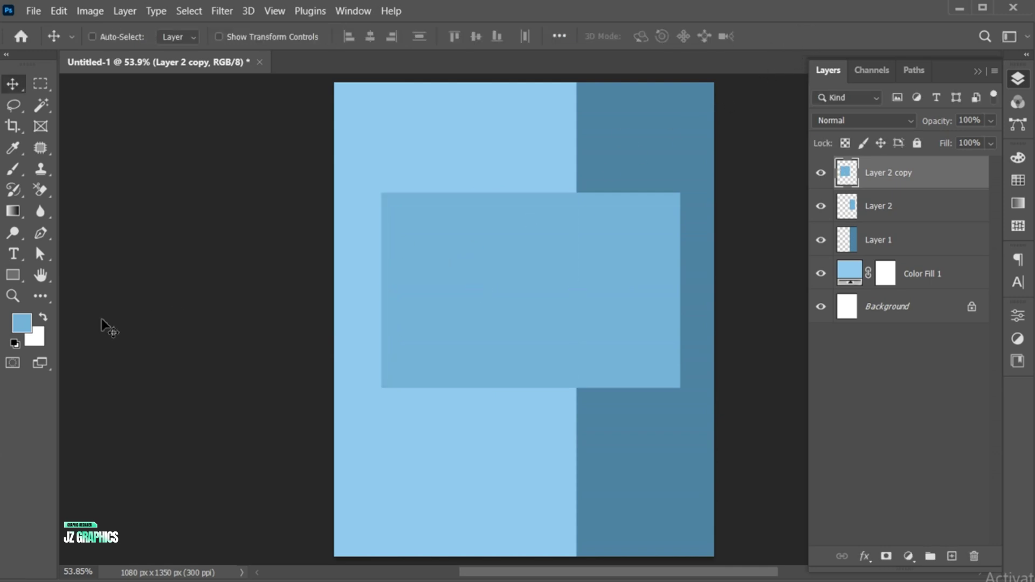
Select the pixels of the widened rectangle copy, fill them with #407b9e and clear the selection
left_click(29, 327)
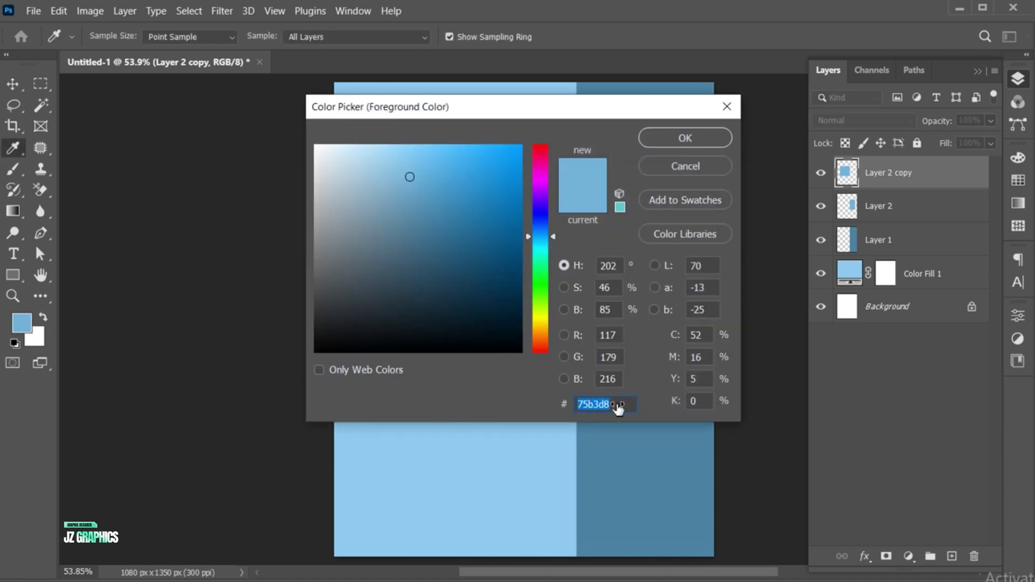
type("407b9e")
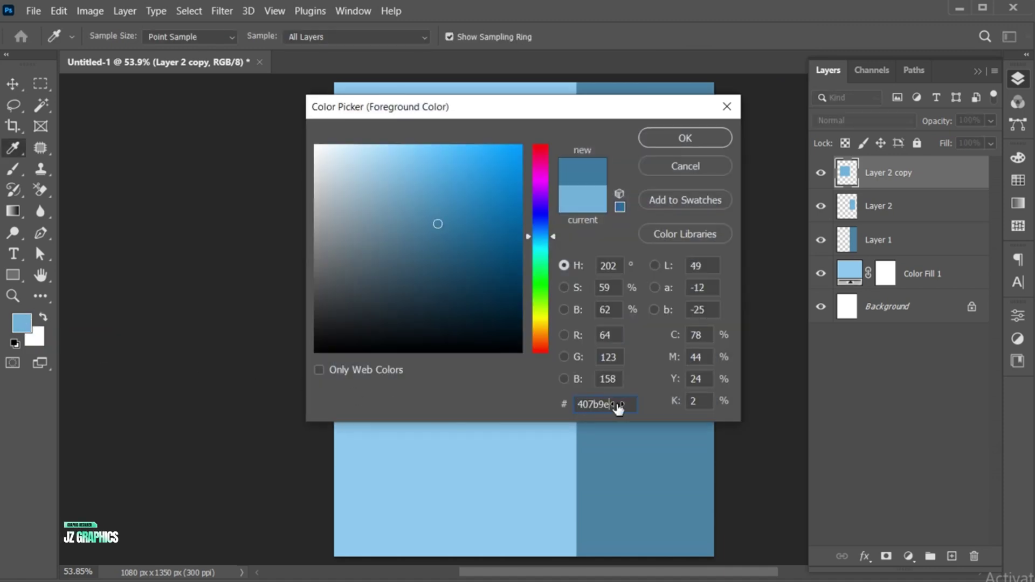
left_click(679, 137)
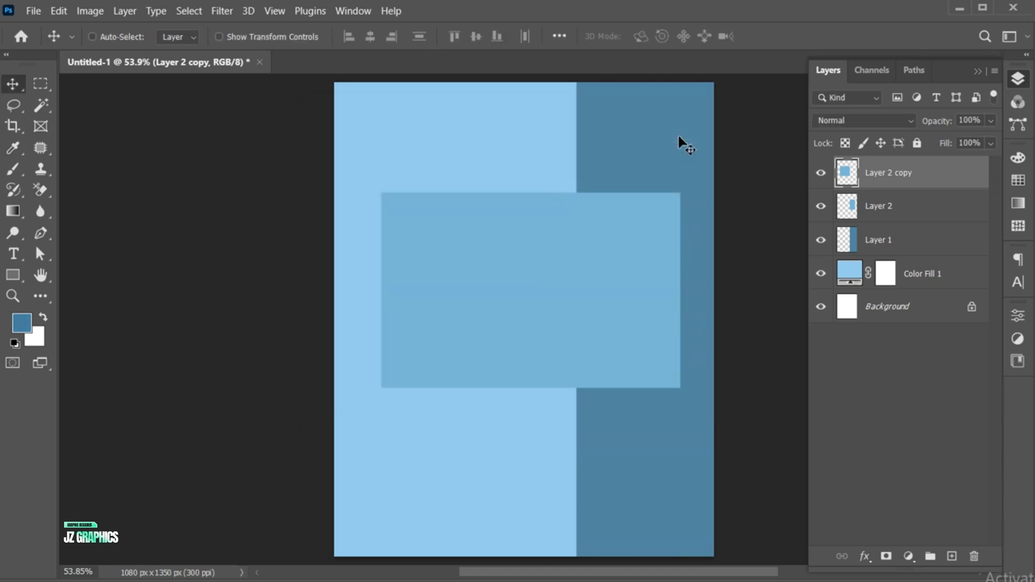
right_click(845, 174)
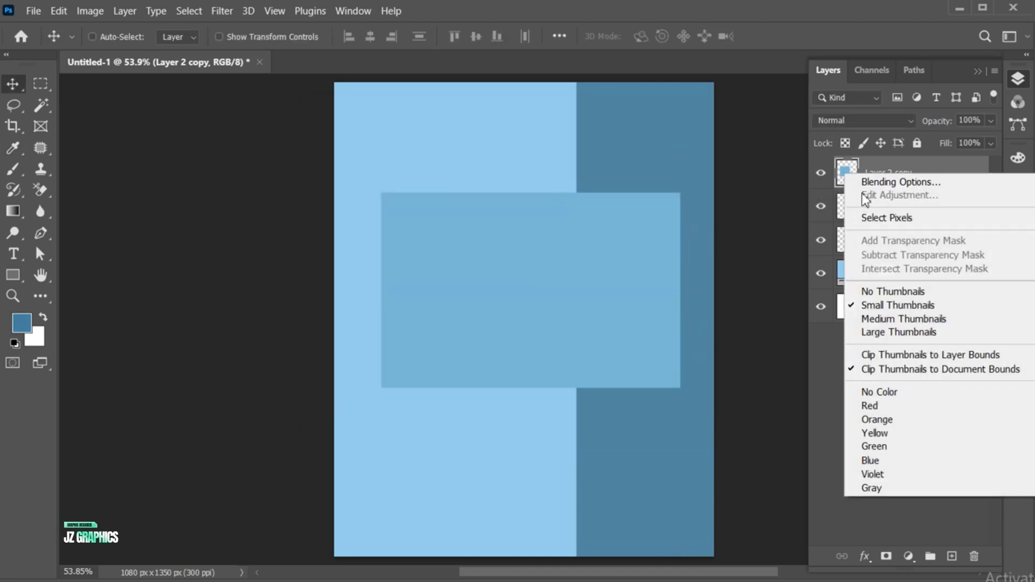
left_click(887, 218)
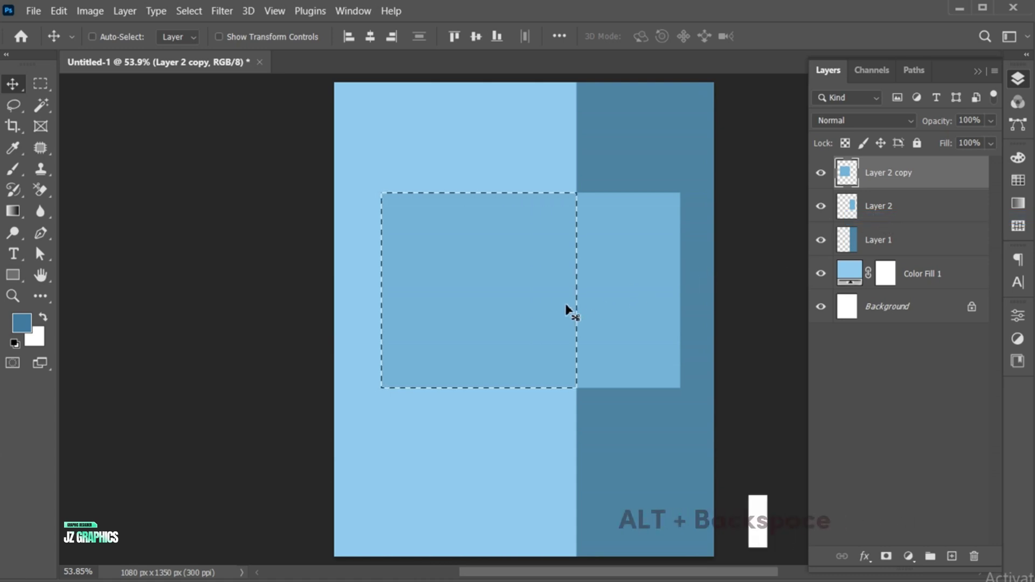
key("alt+BackSpace")
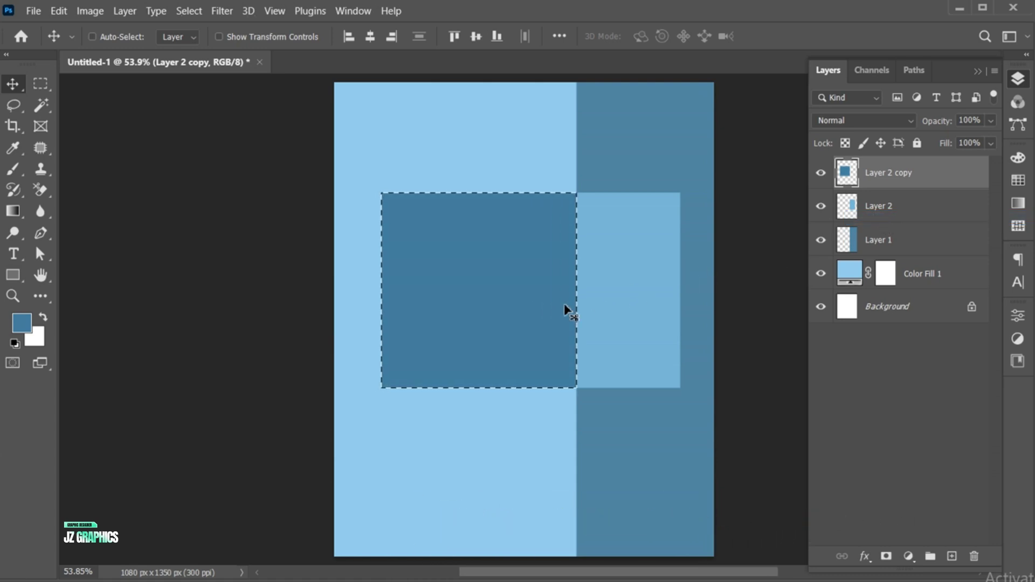
key("ctrl+d")
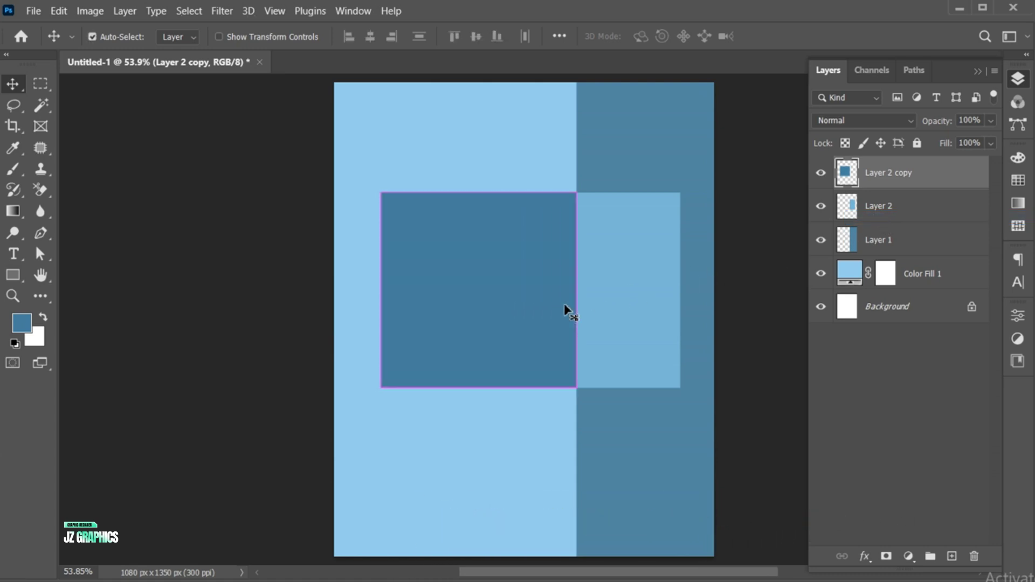
Skew the dark blue rectangle vertically by about 7°, raising its outer left edge while keeping the edge at the strip fixed
key("ctrl+t")
right_click(531, 323)
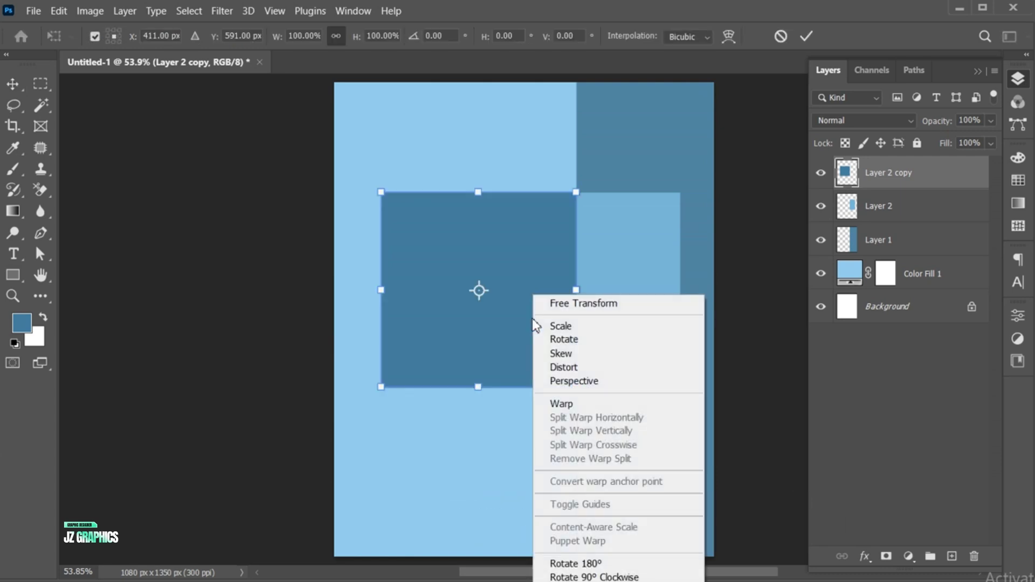
left_click(577, 354)
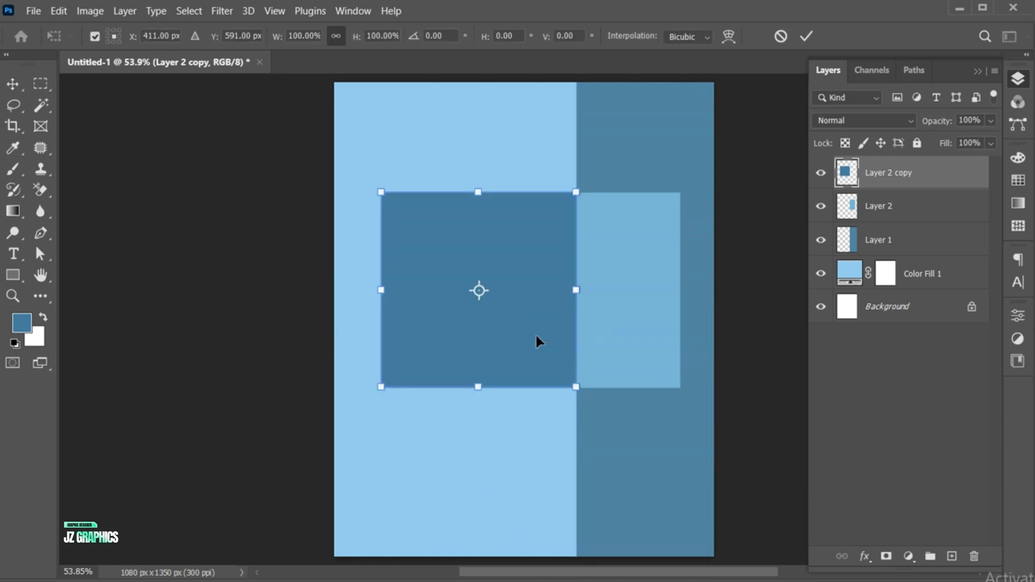
left_click_drag(380, 292, 378, 266)
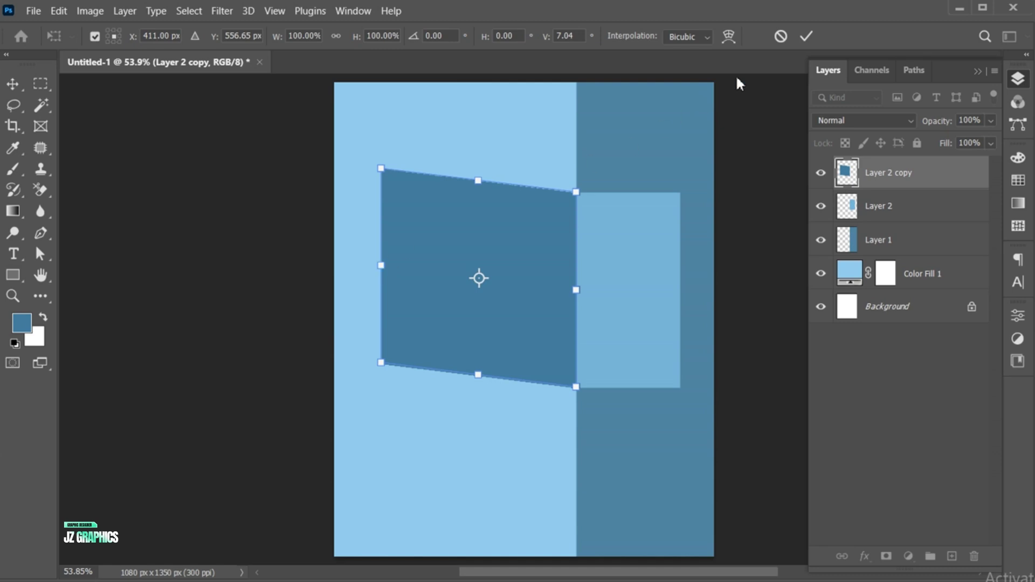
left_click(804, 36)
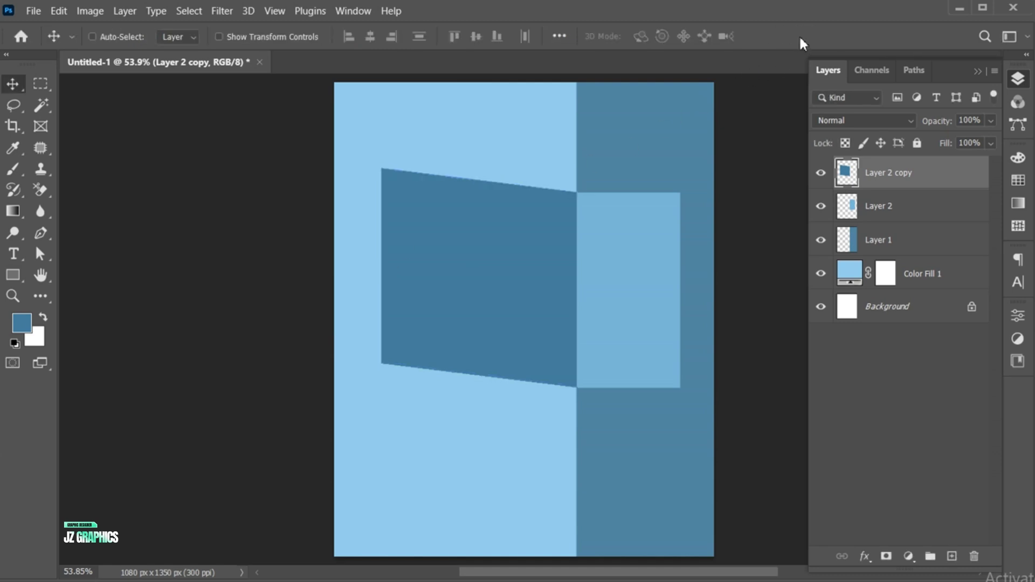
Skew the light blue rectangle on Layer 2 vertically by about -8.3°, raising its outer right edge
left_click(887, 211)
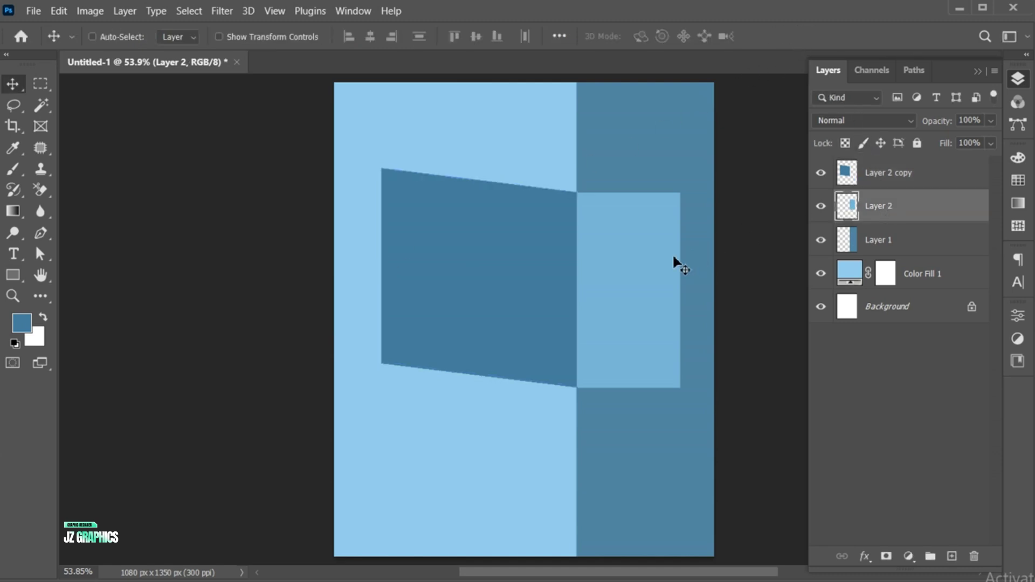
key("ctrl+t")
right_click(651, 301)
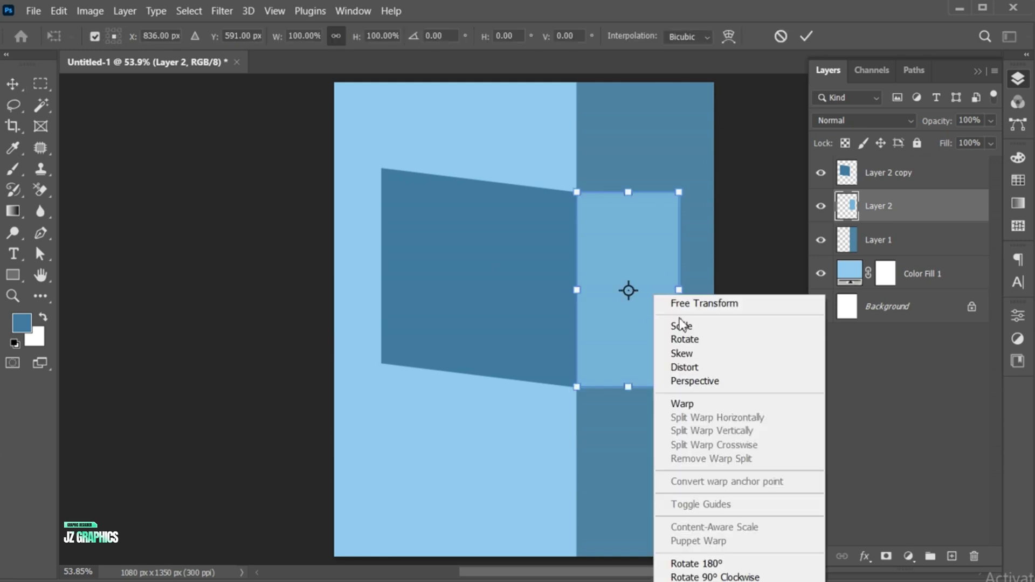
left_click(690, 353)
left_click_drag(678, 290, 680, 276)
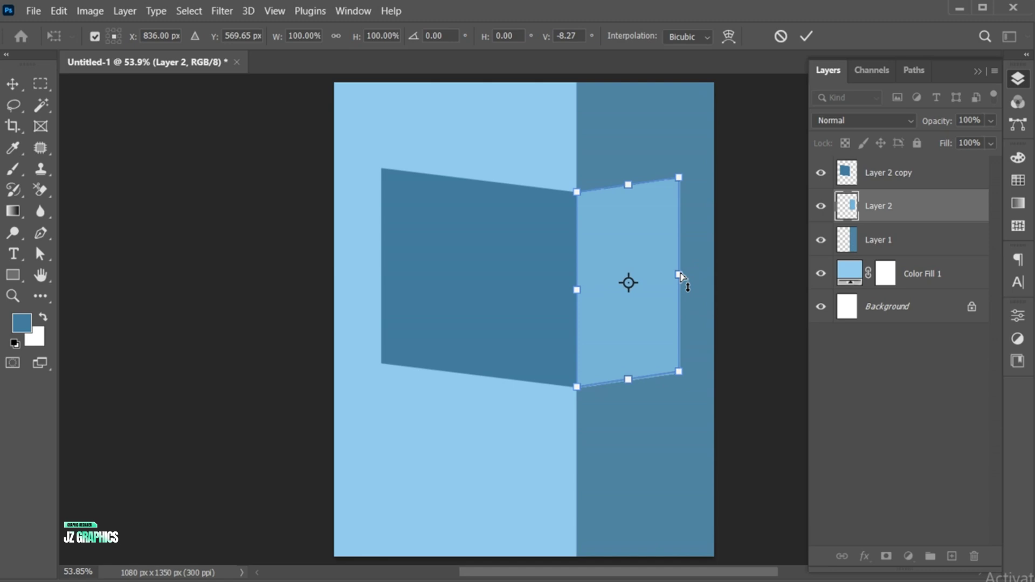
left_click(806, 34)
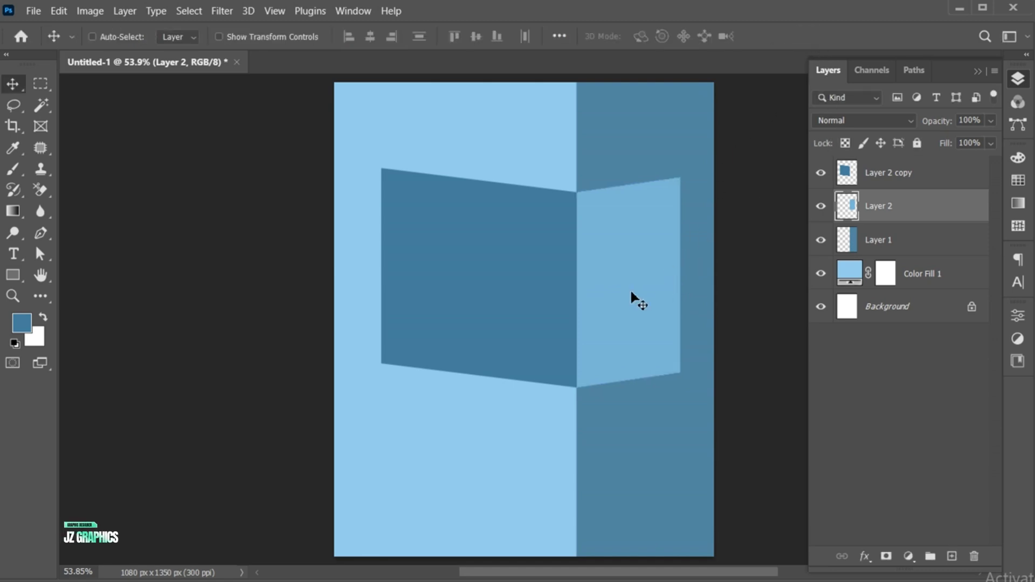
Duplicate the skewed light blue panel over the dark panel, bring the copy to the front and align its lower-left corner with the dark panel's
left_click_drag(630, 343, 440, 344)
left_click_drag(917, 221, 927, 174)
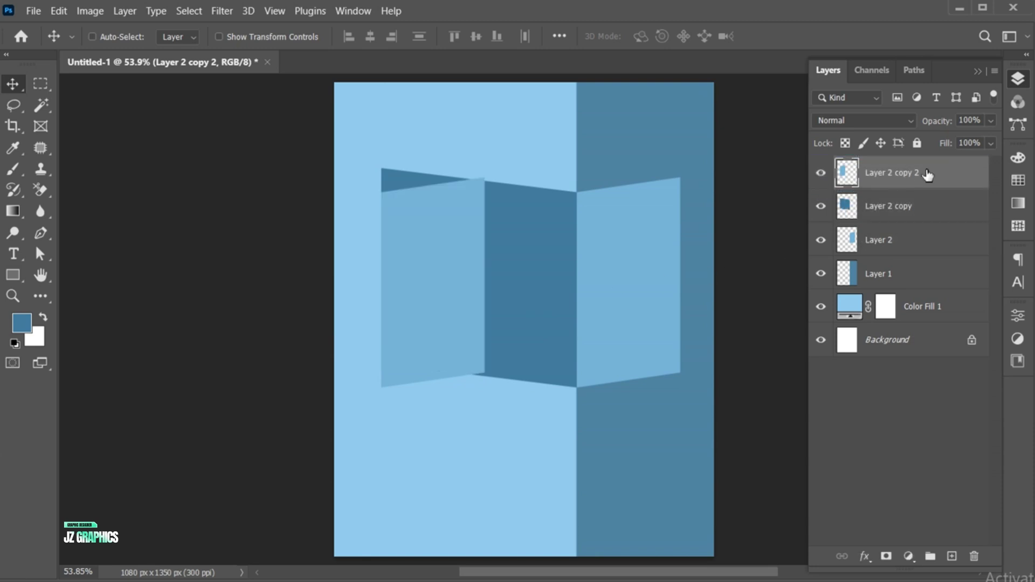
left_click_drag(425, 325, 425, 306)
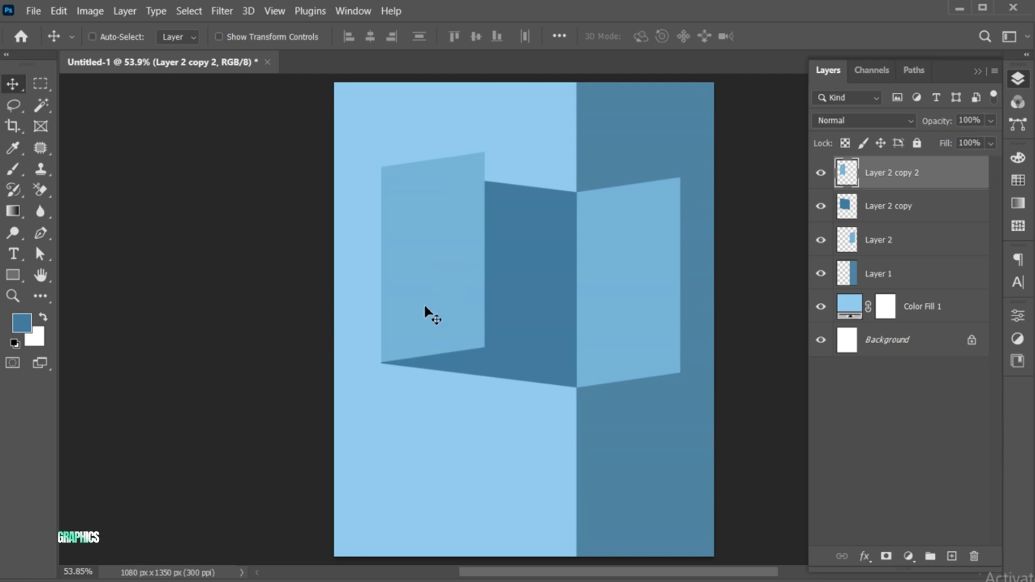
On a new layer, outline the four-cornered floor between the panels' lower corners with the Pen tool and convert the path to a selection
key("z")
left_click_drag(589, 334, 606, 366)
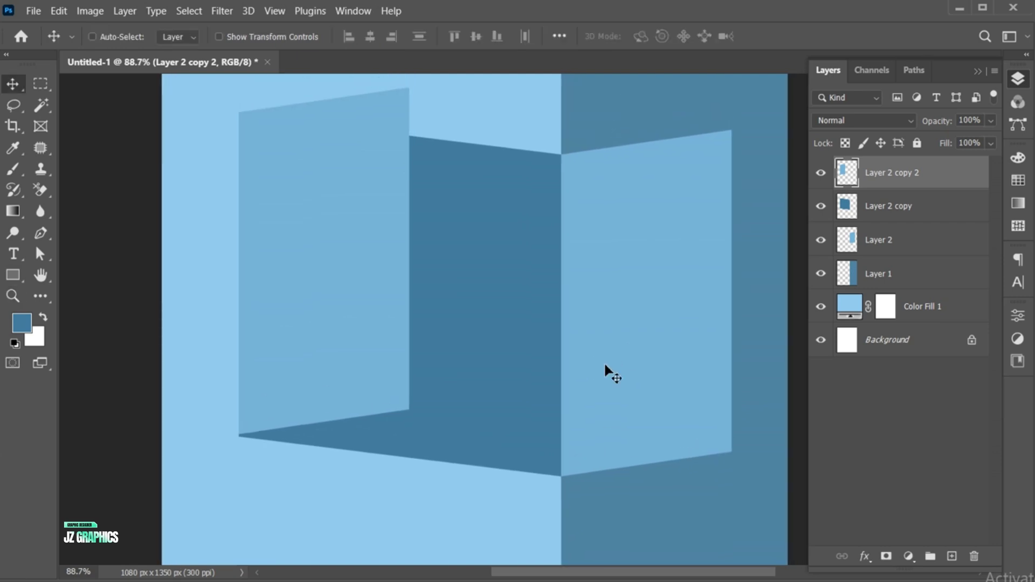
left_click(952, 556)
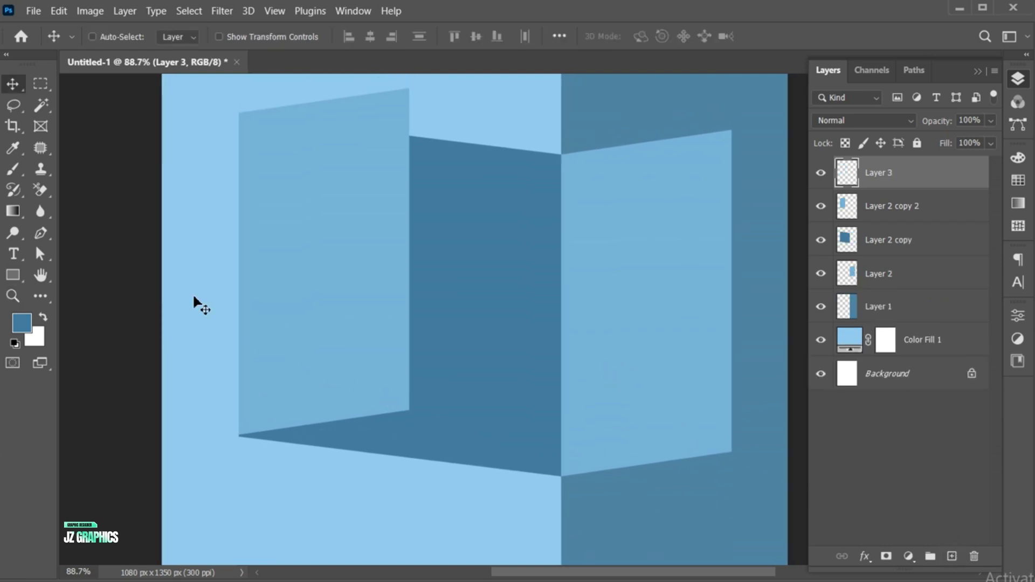
left_click(45, 229)
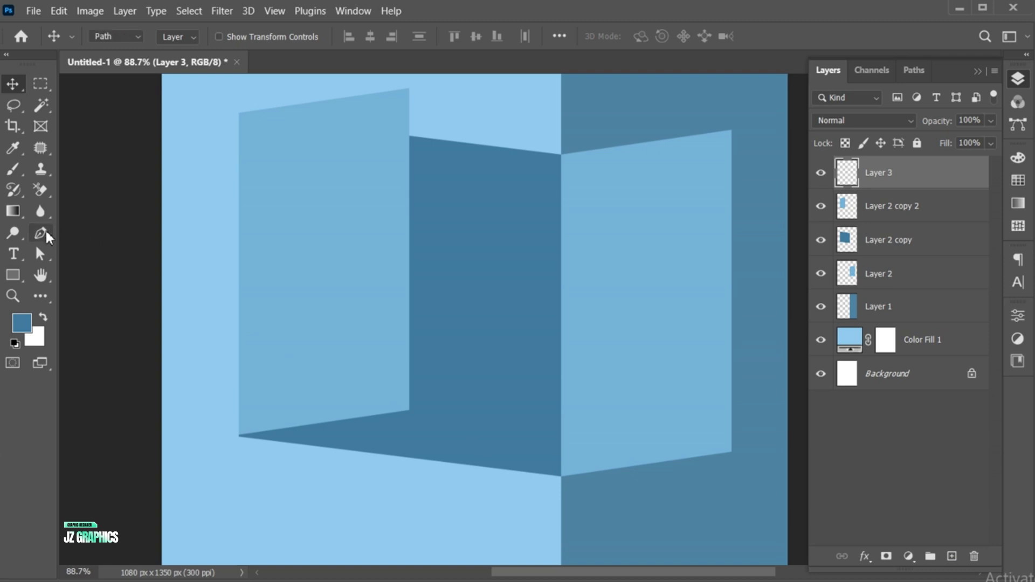
left_click(236, 437)
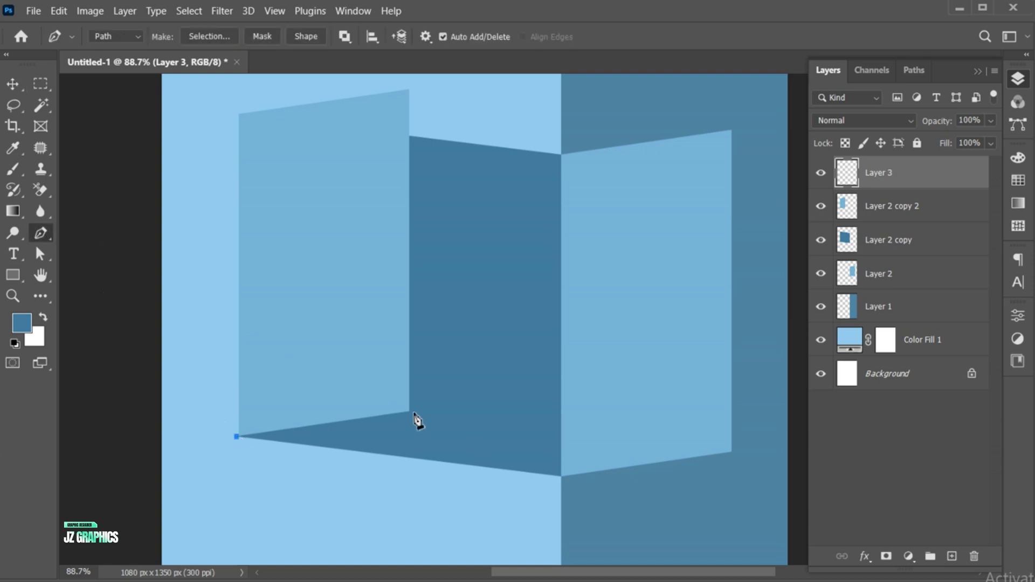
left_click(733, 453)
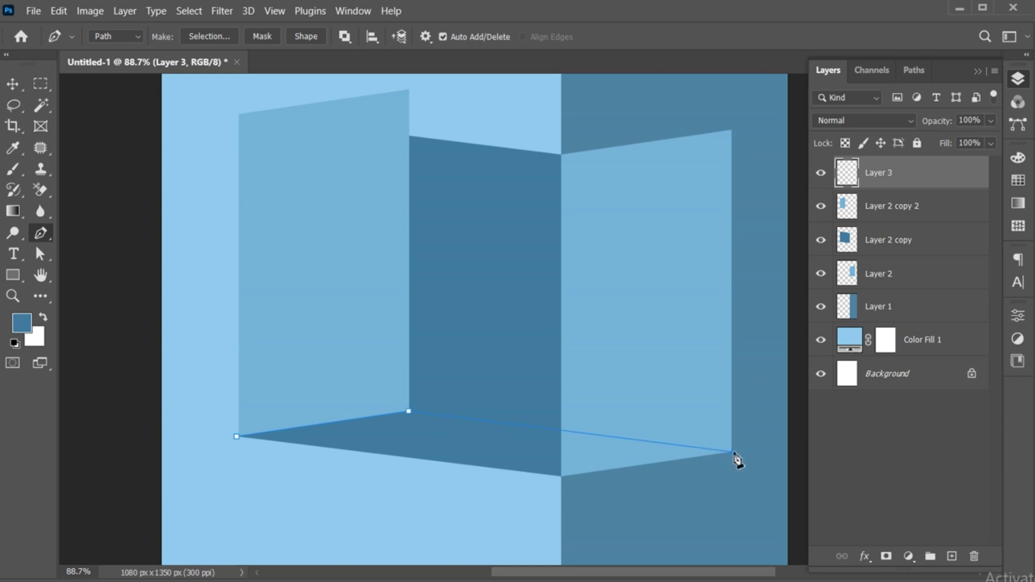
left_click(561, 477)
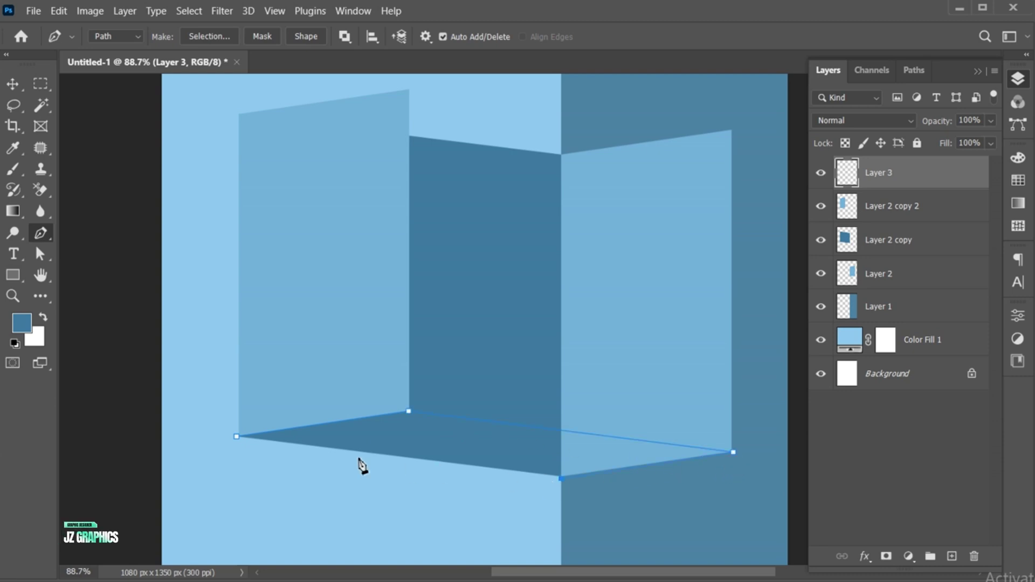
left_click(236, 437)
key("ctrl+Return")
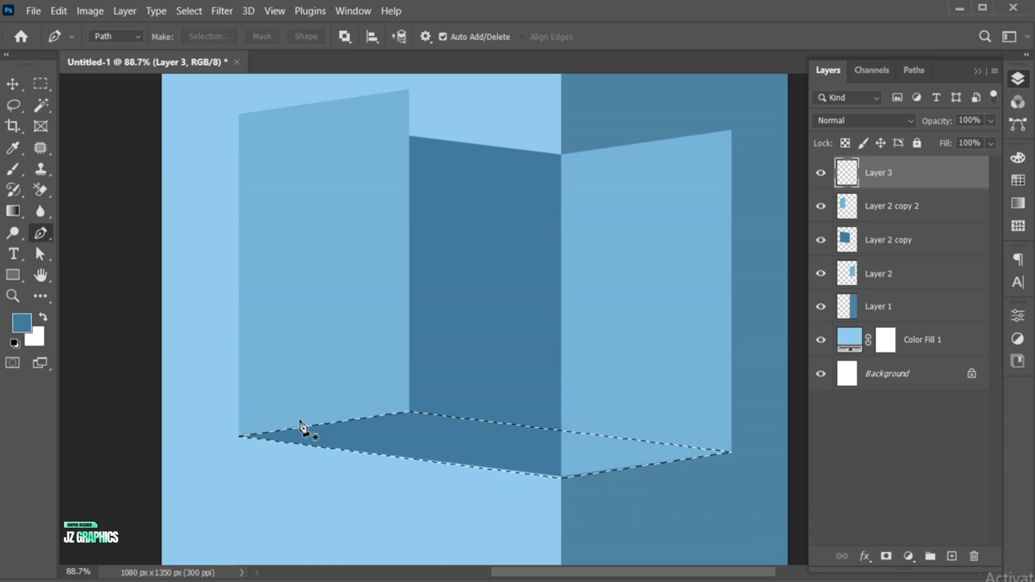
Fill the floor selection with #5a99bd and deselect it
left_click(21, 322)
type("5a99bd")
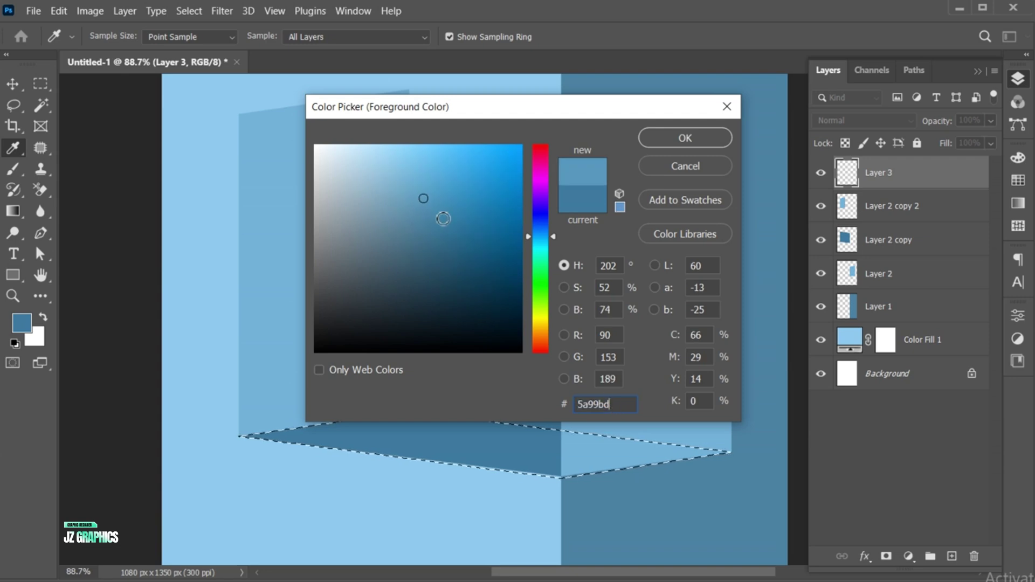
left_click(692, 138)
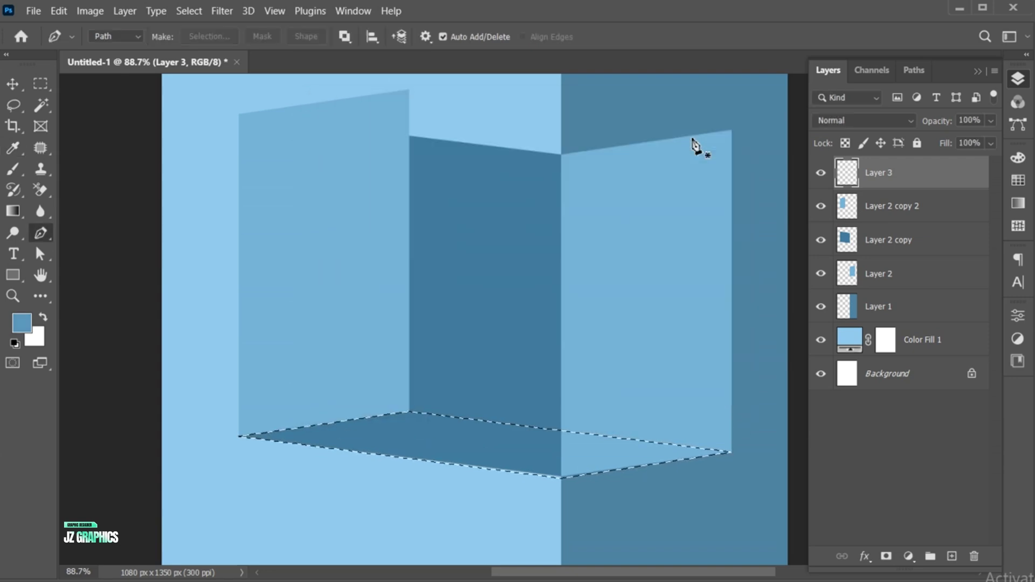
key("alt+BackSpace")
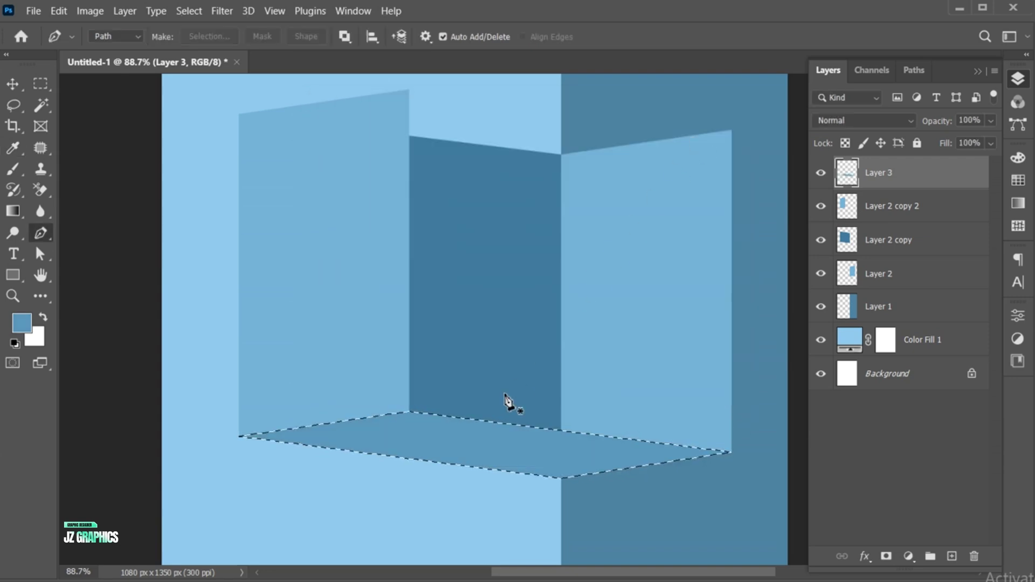
key("ctrl+d")
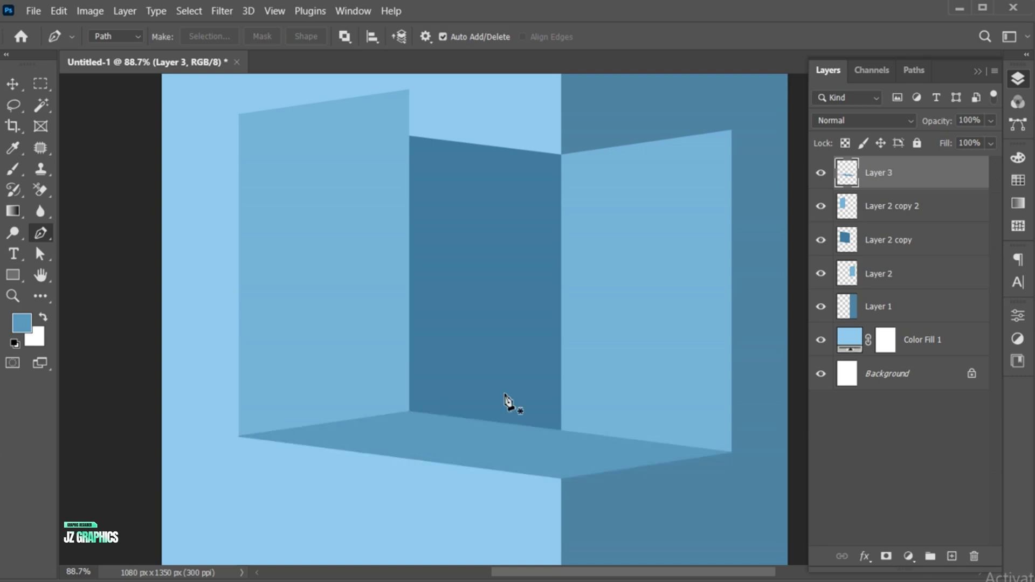
key("v")
key("ctrl+0")
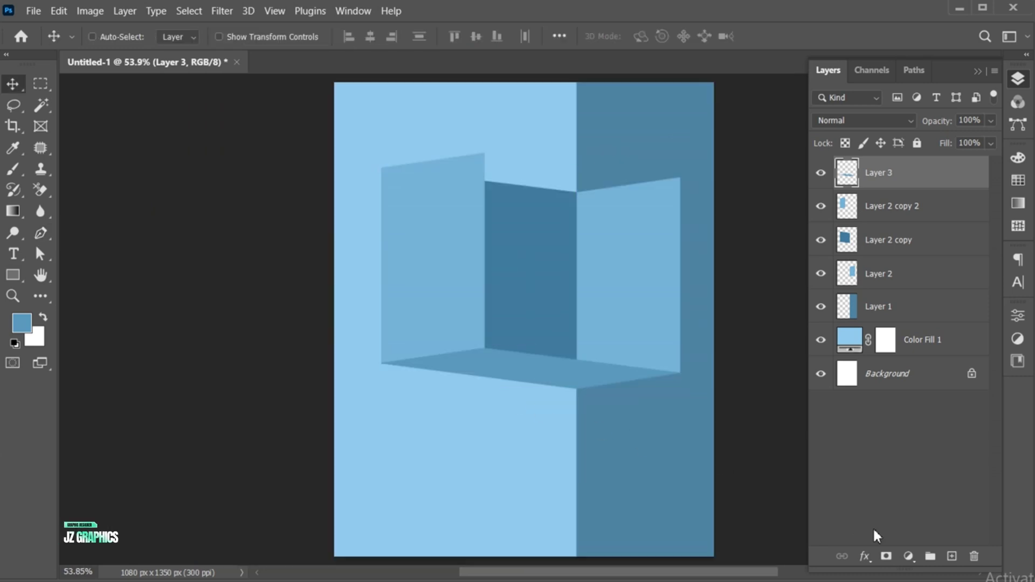
On another new layer, outline the back wall from the left panel copy's inner edge to the right panel's outer edge and make it a selection
left_click(951, 556)
left_click_drag(593, 249, 599, 302)
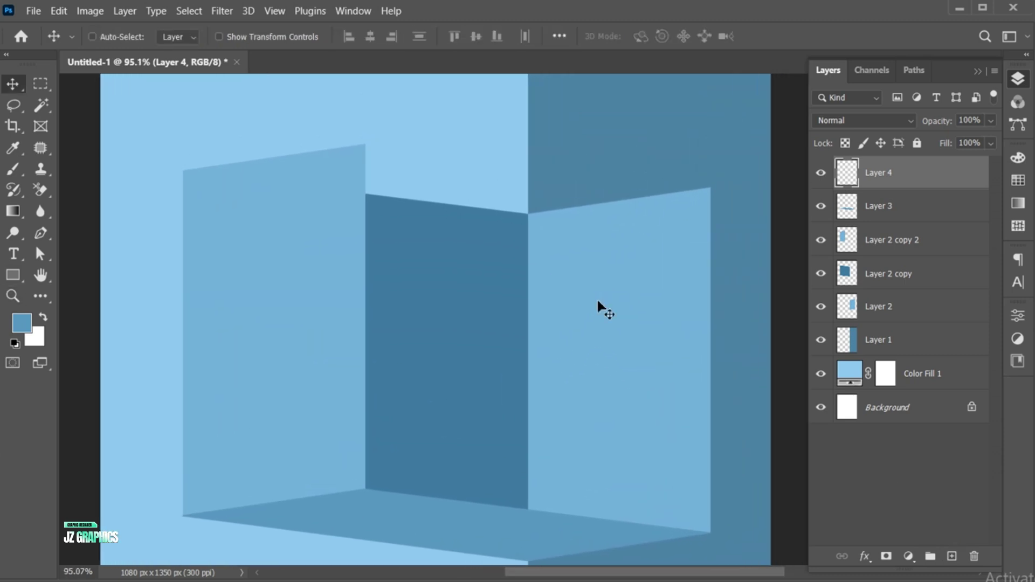
left_click(42, 234)
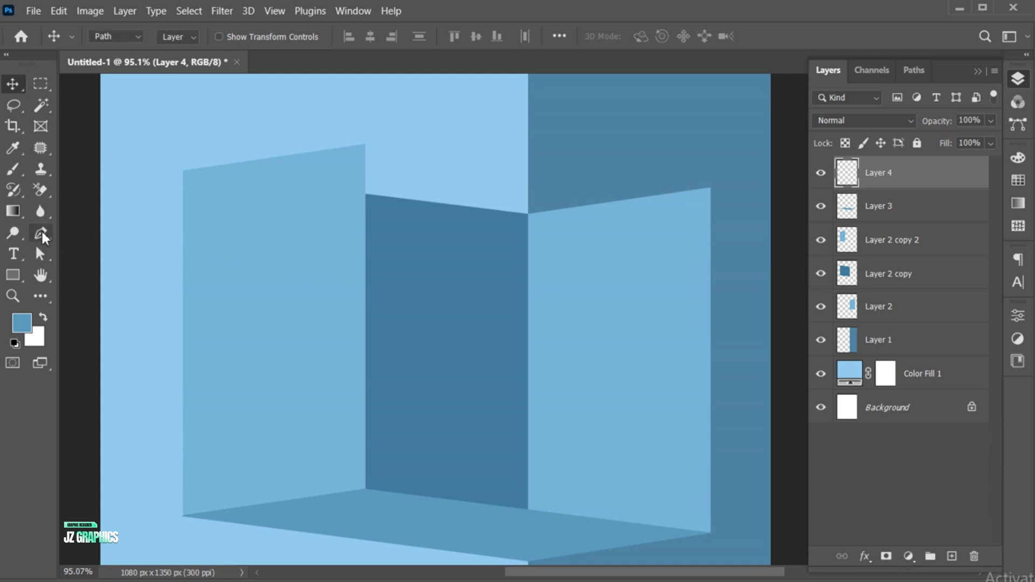
left_click(366, 193)
left_click(528, 213)
left_click(711, 187)
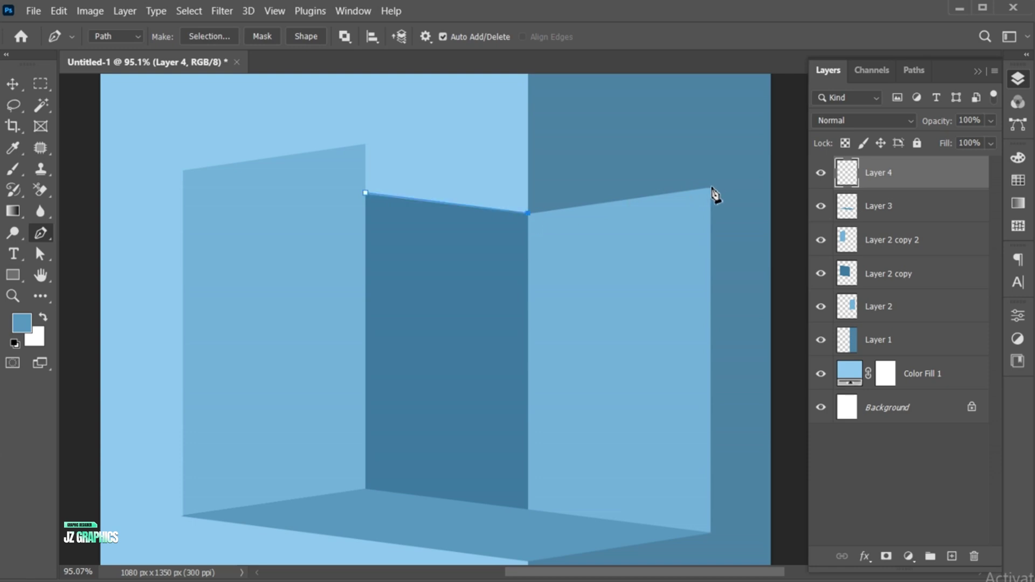
left_click(711, 533)
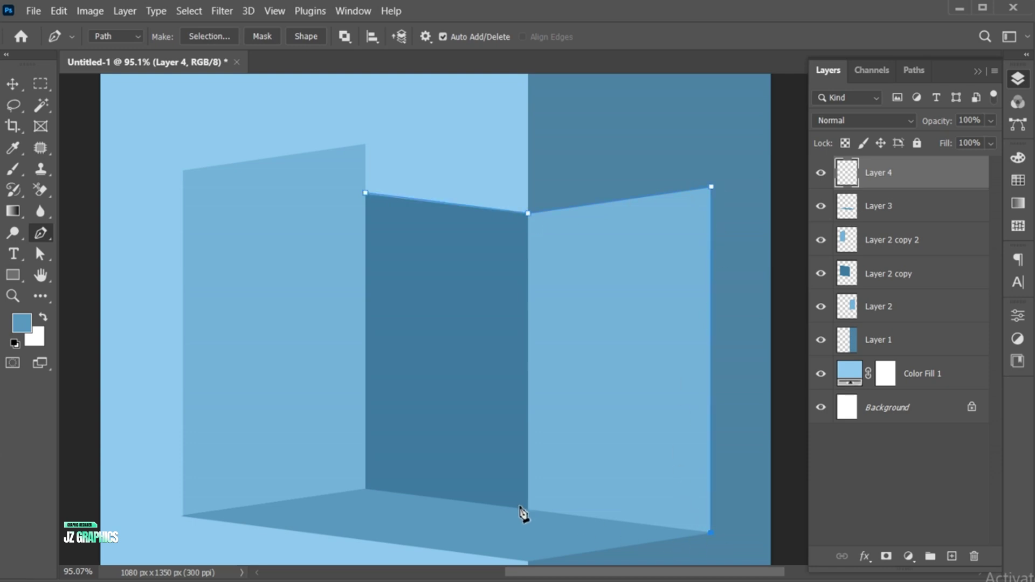
left_click(365, 490)
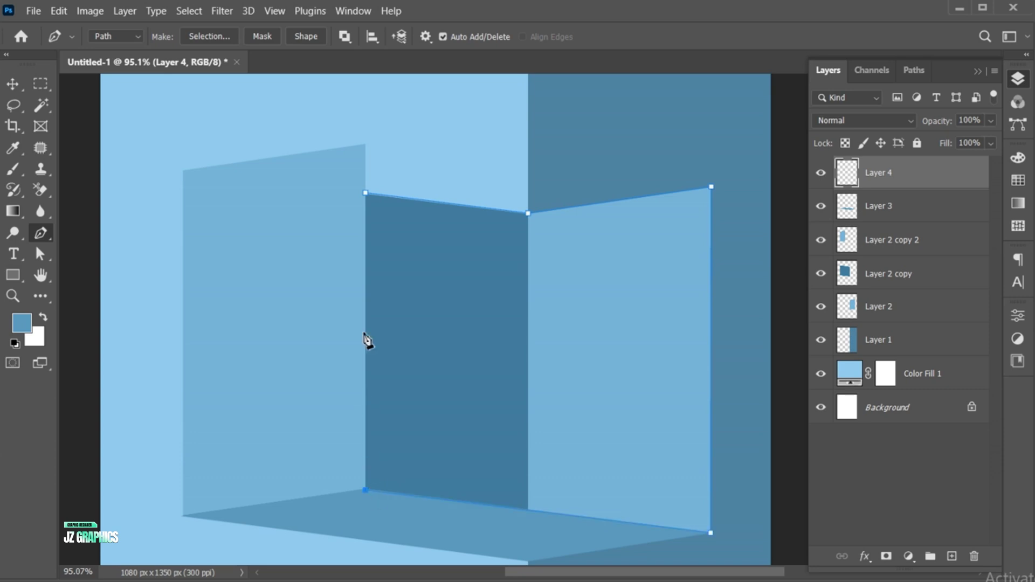
left_click(366, 195)
key("ctrl+Return")
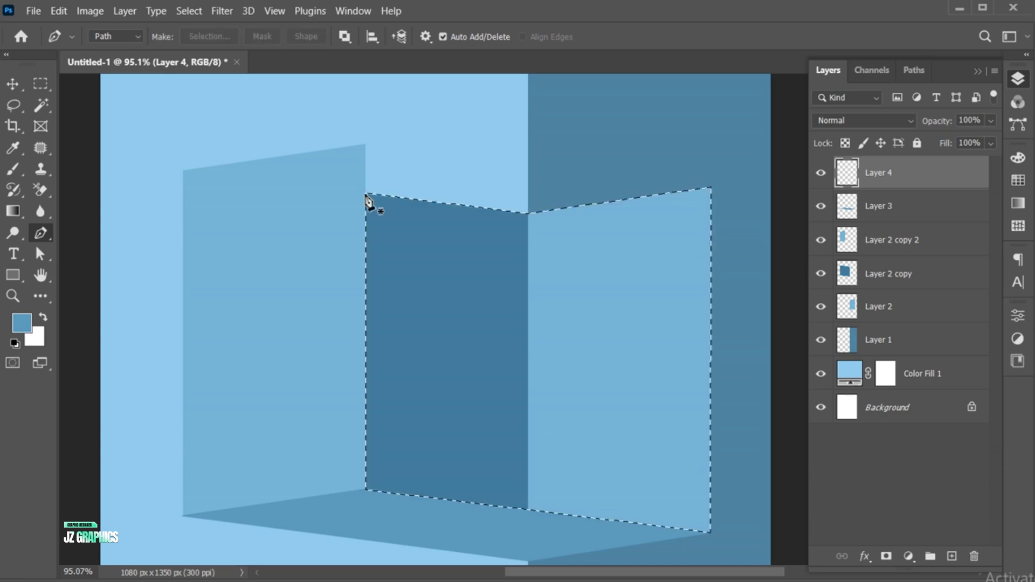
Fill the back wall selection with the light blue sampled from the right panel and deselect it
left_click(13, 145)
left_click(567, 281)
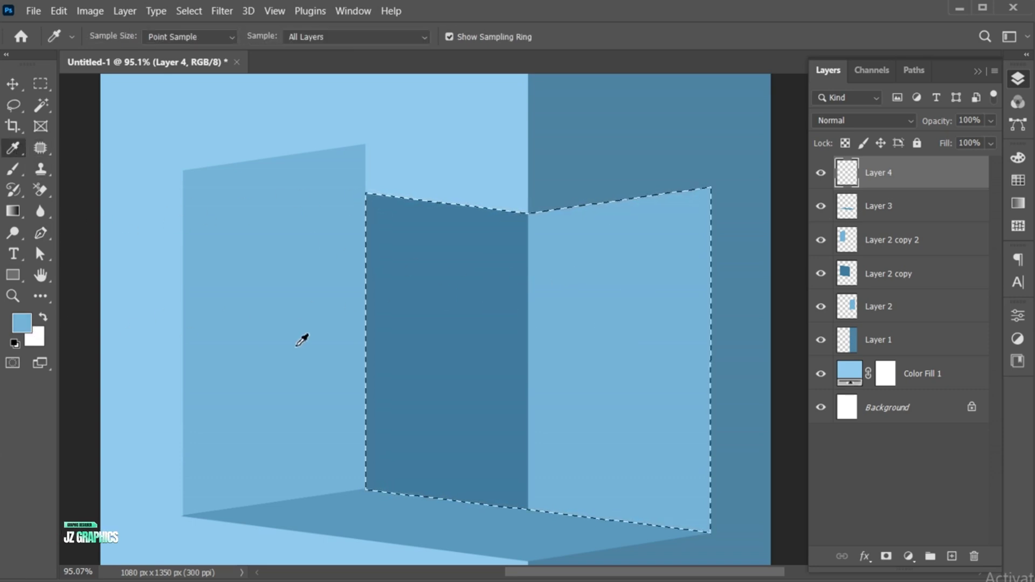
key("alt+BackSpace")
key("v")
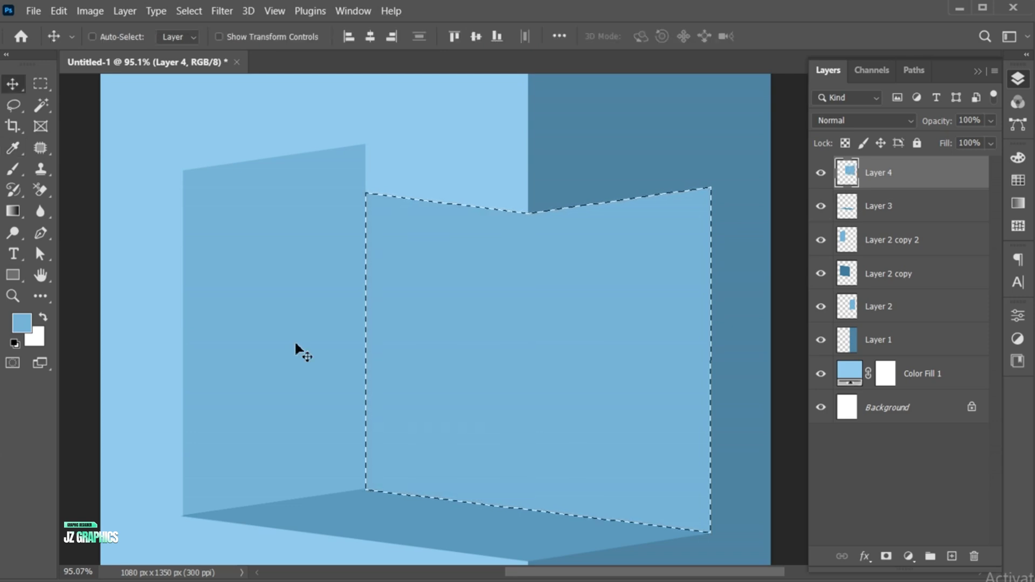
key("ctrl+d")
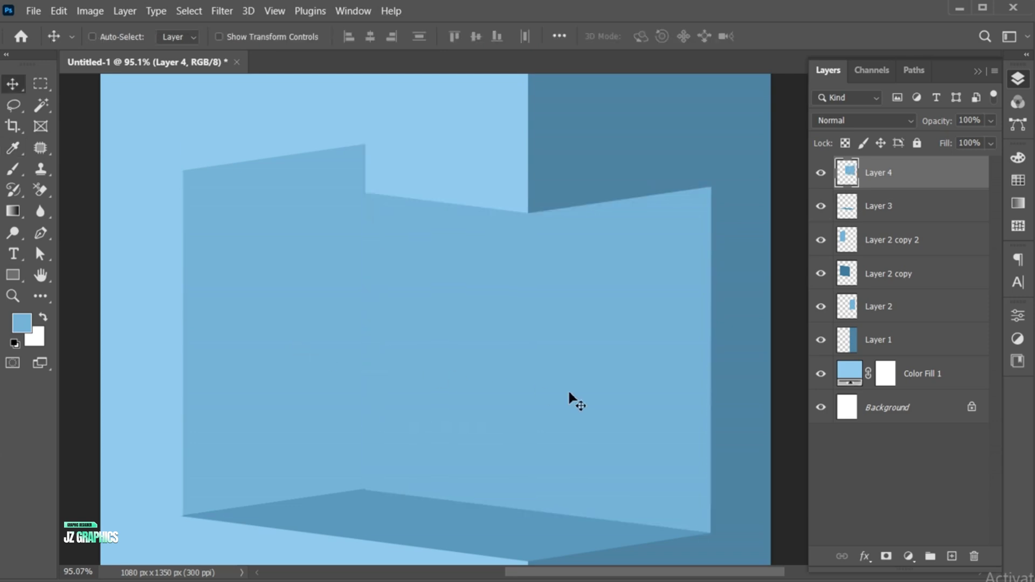
key("ctrl+0")
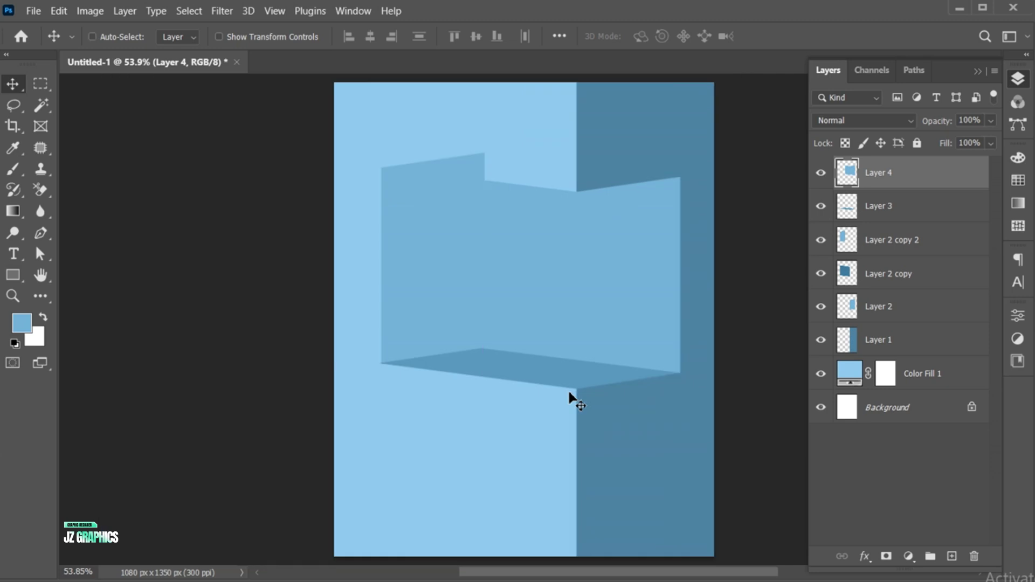
Delete the left light blue panel copy, Layer 2 copy 2
left_click(900, 244)
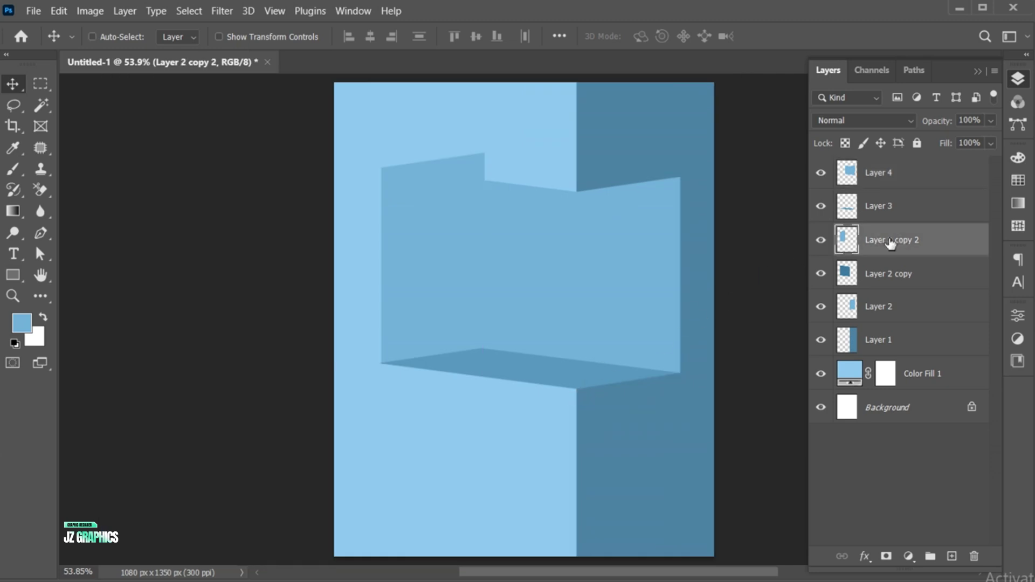
left_click(822, 241)
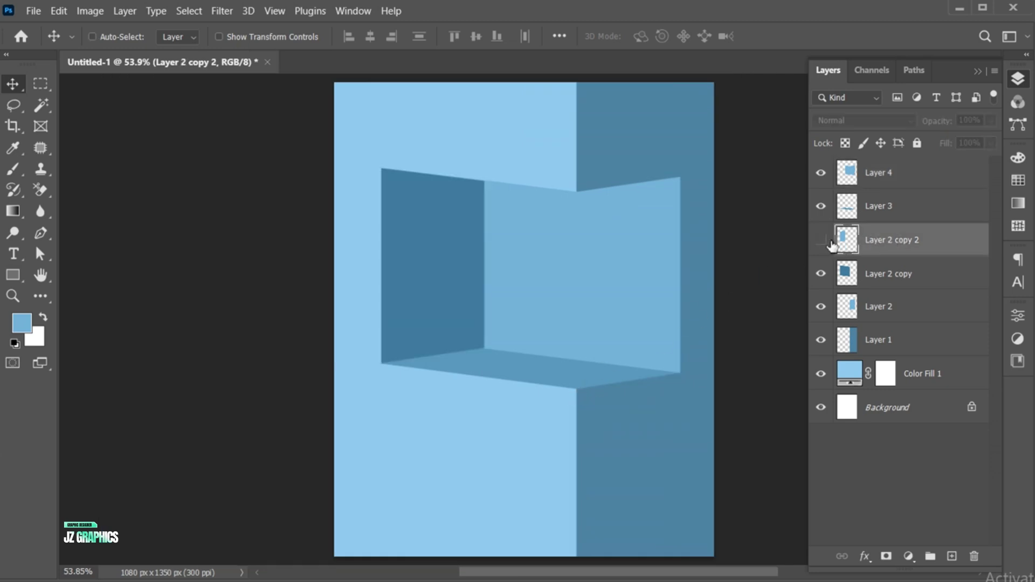
key("Delete")
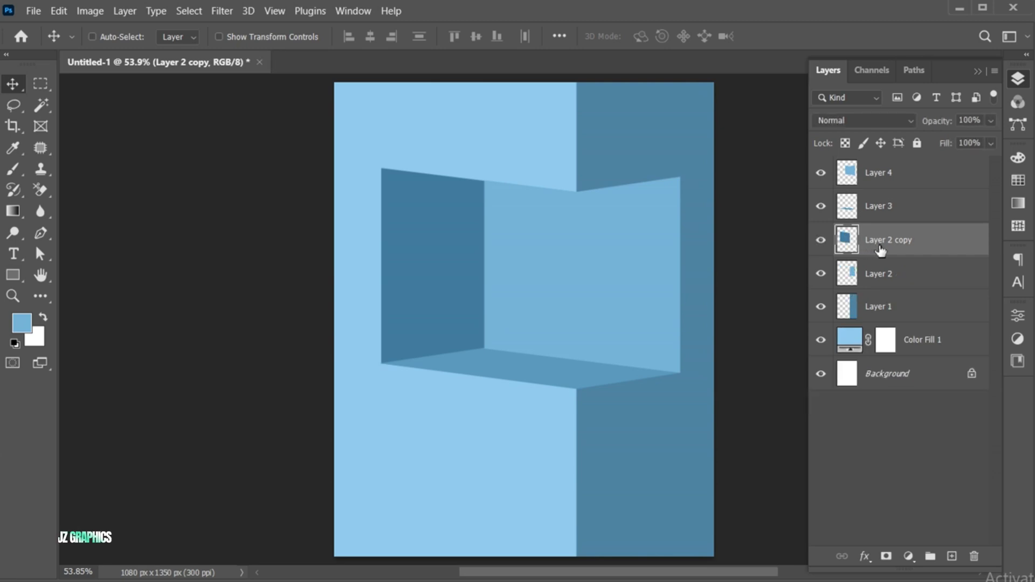
Place lexus_PNG46.png as an embedded image above Layer 4, scaled down so the car stands on the floor of the recessed box
left_click(894, 174)
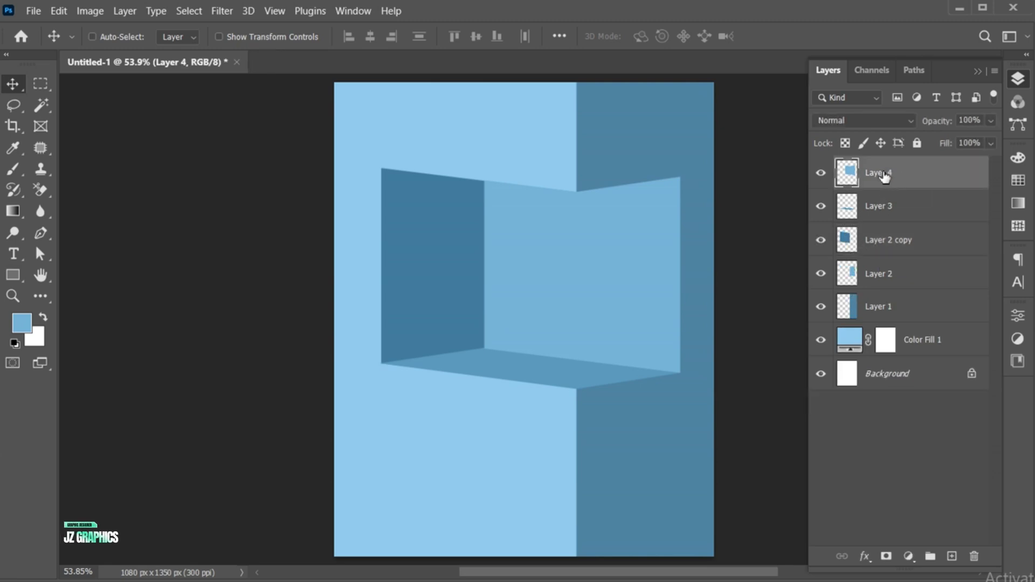
left_click(33, 12)
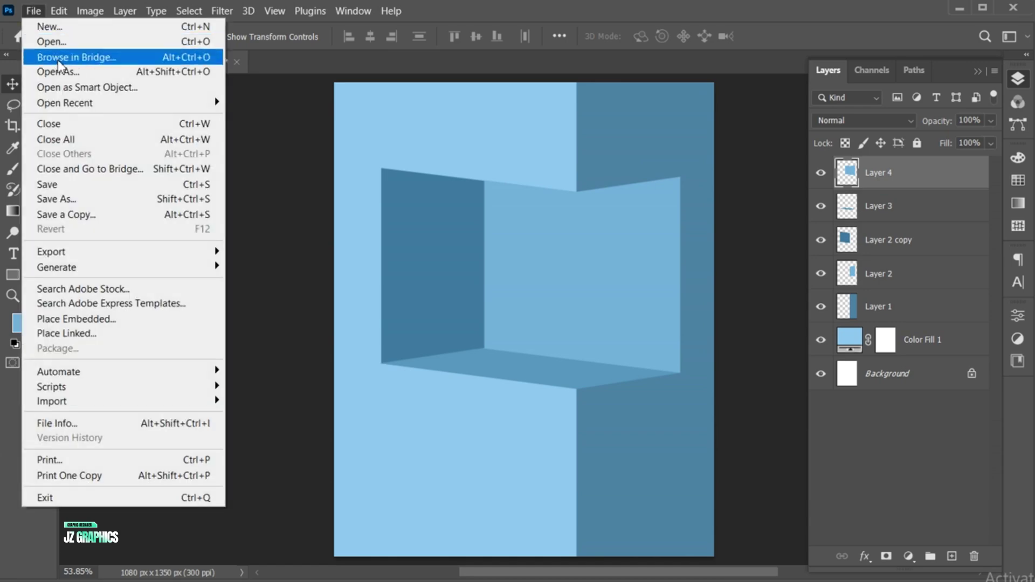
left_click(138, 322)
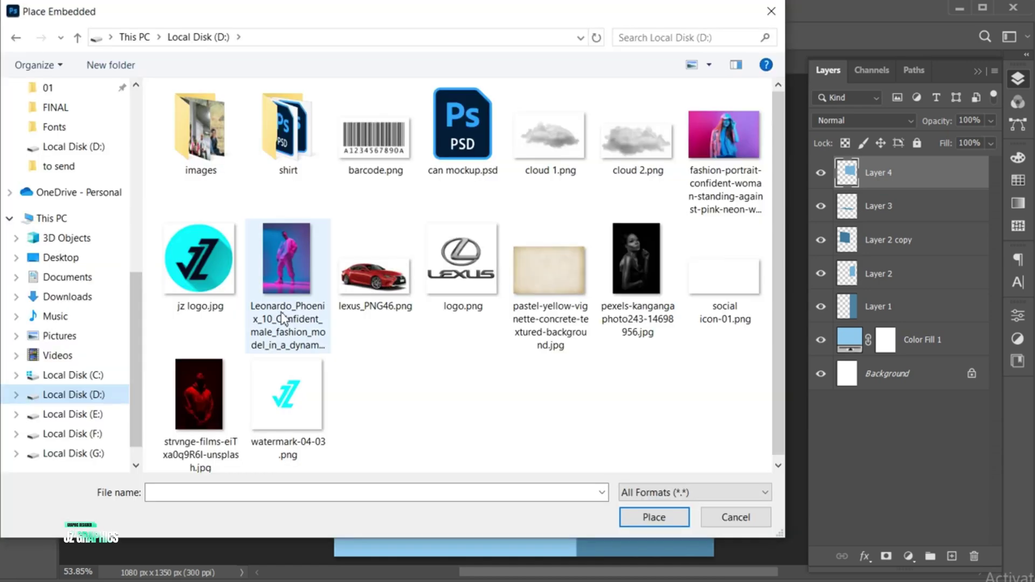
left_click(376, 264)
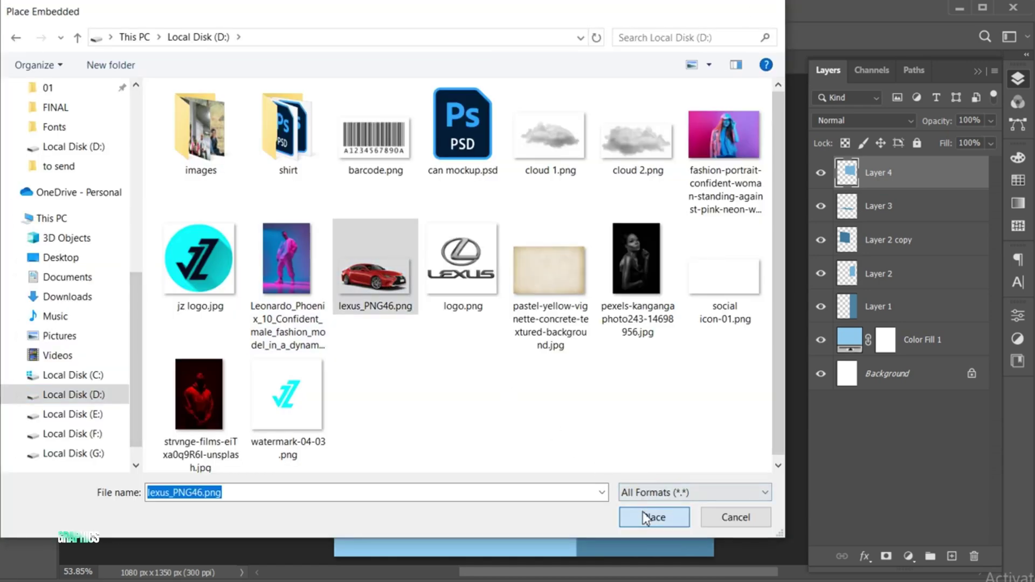
left_click(645, 516)
left_click_drag(722, 234, 642, 261)
left_click_drag(563, 332, 543, 374)
key("Return")
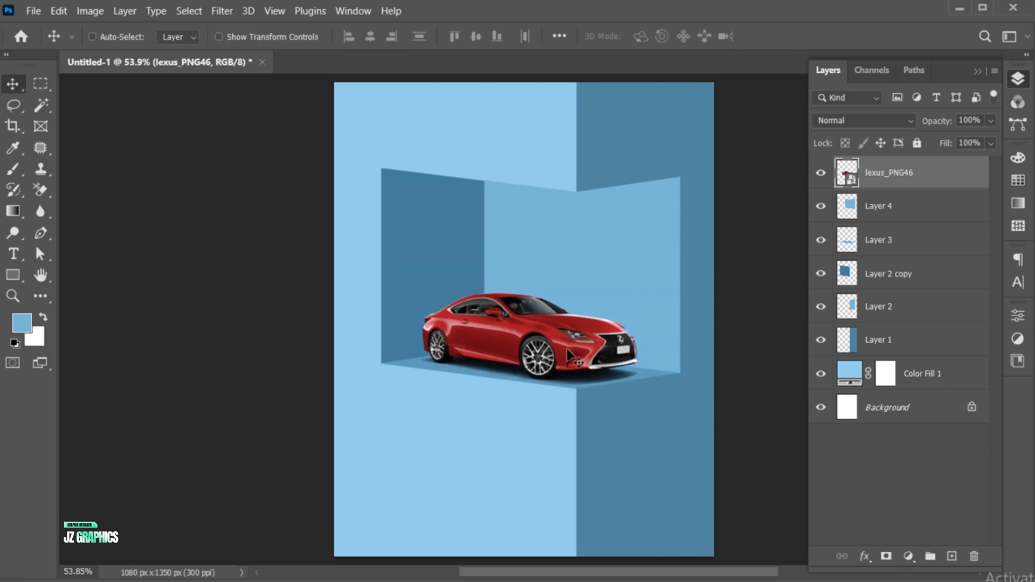
Add a Hue/Saturation adjustment layer above the car layer
left_click(909, 555)
left_click(936, 393)
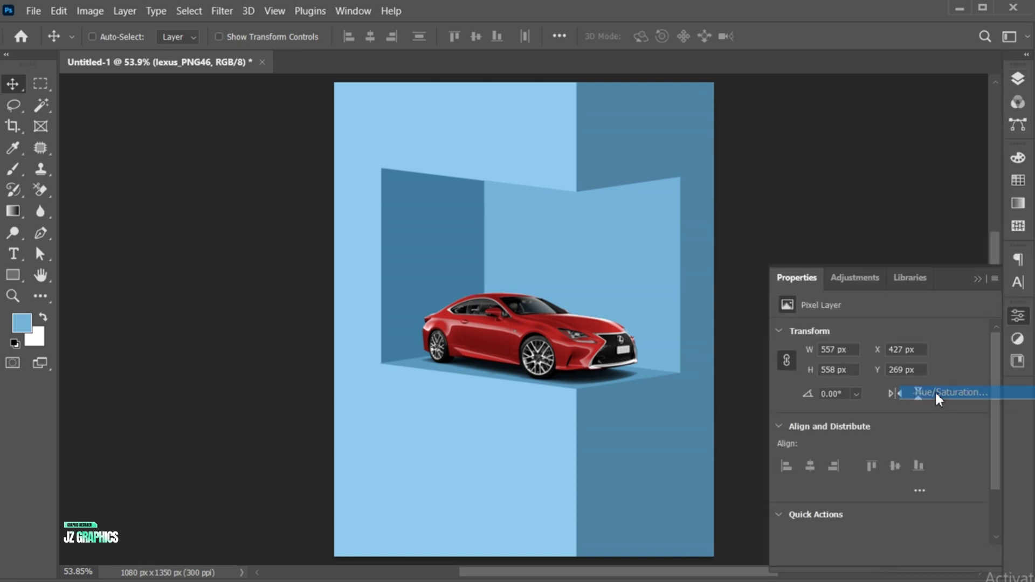
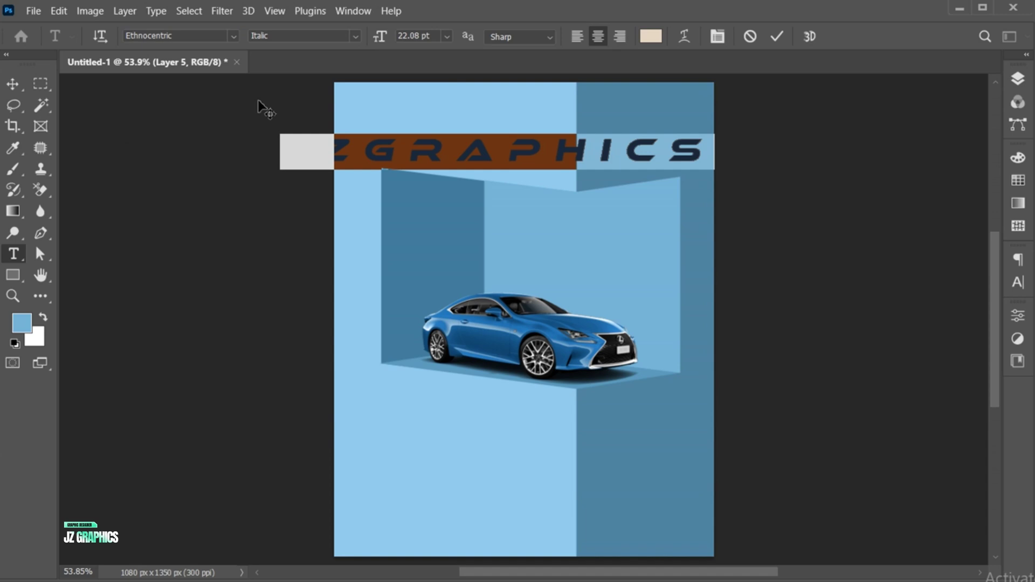
Recolour the JZGRAPHICS text to the dark blue #4e83a2 sampled from the darker wall
left_click(652, 36)
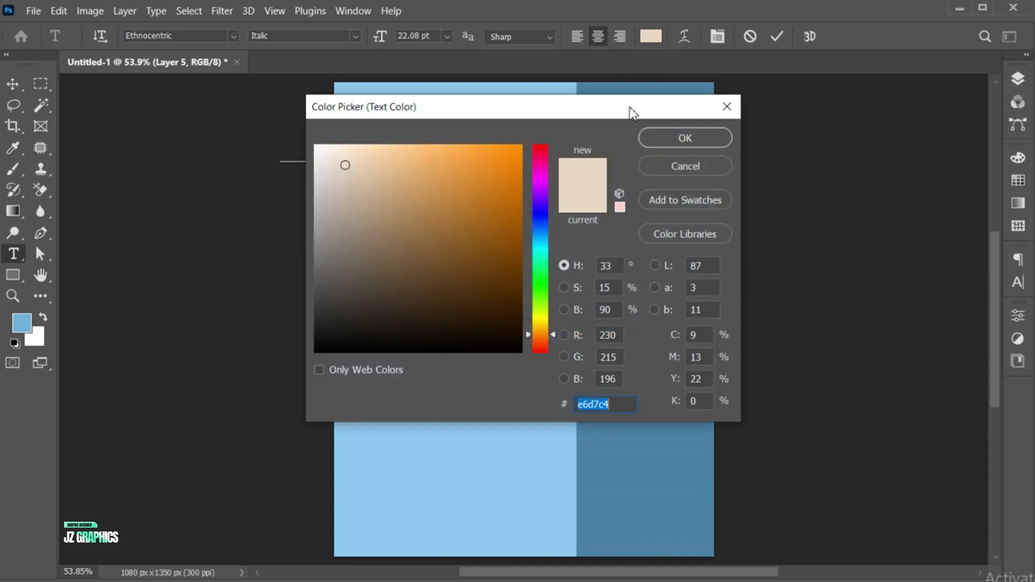
left_click_drag(631, 112, 630, 159)
left_click(622, 114)
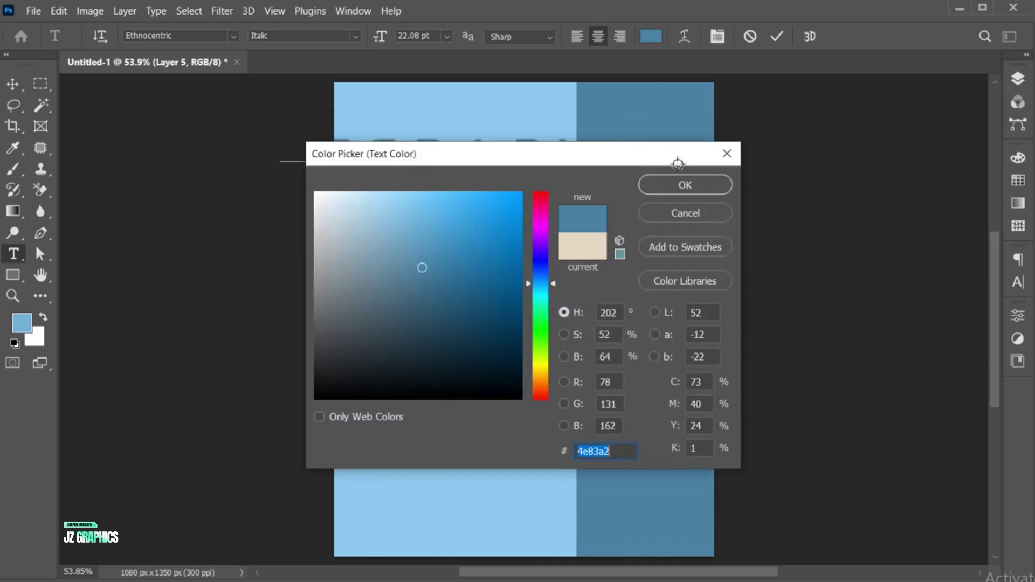
left_click(690, 186)
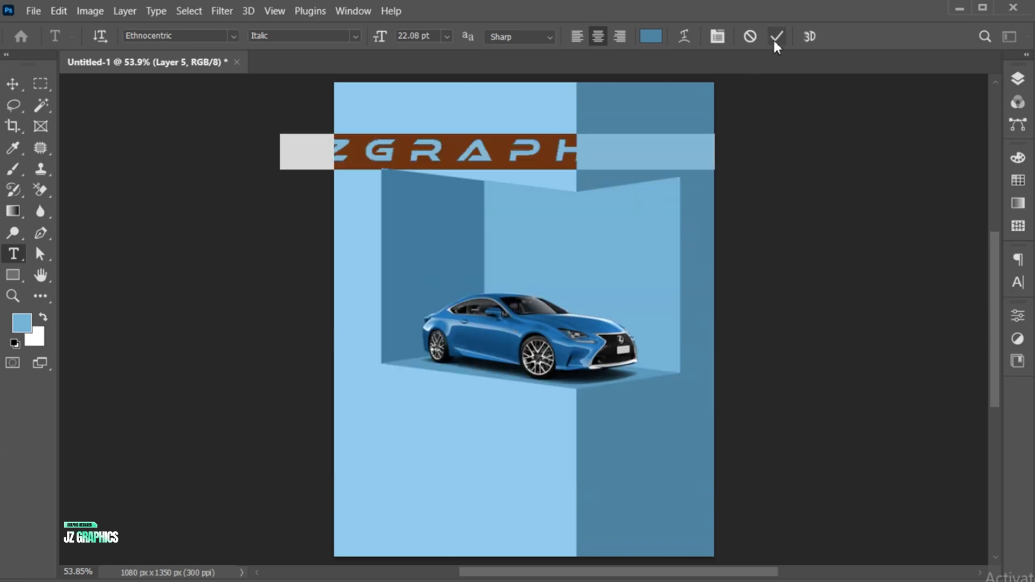
Set the JZGRAPHICS text's tracking to 100 and commit the text
left_click(1017, 282)
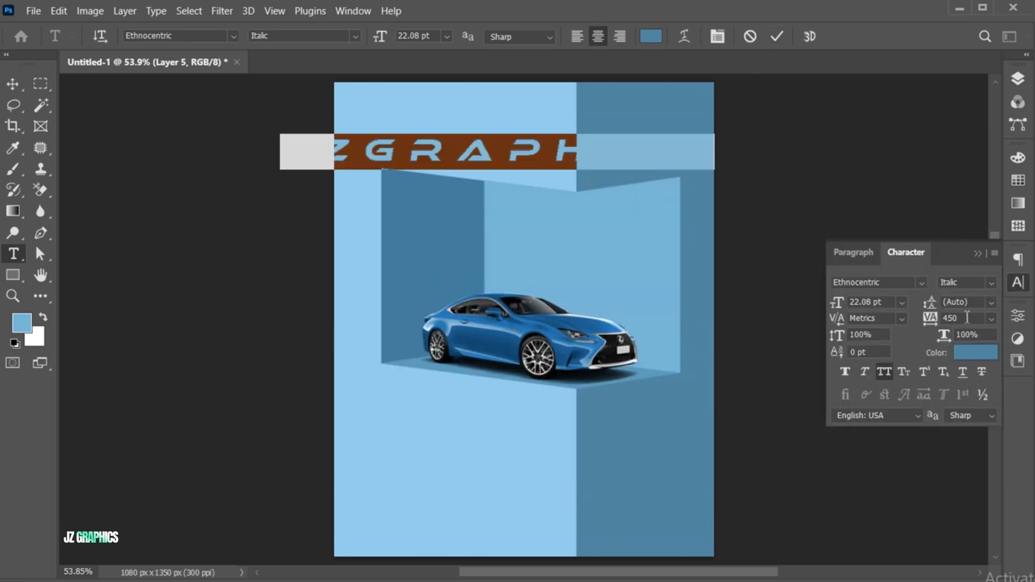
left_click(939, 318)
key("Return")
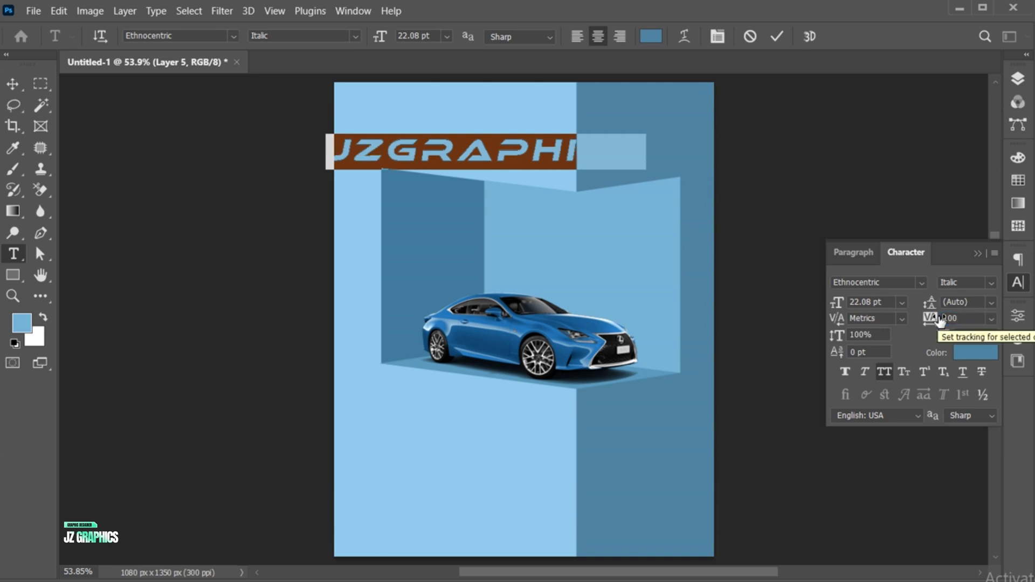
left_click(776, 36)
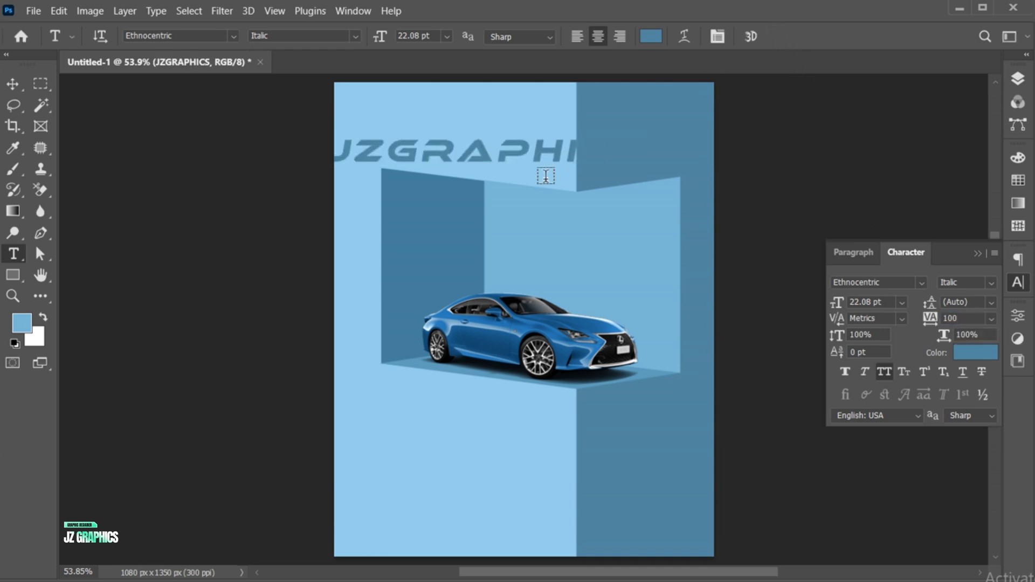
Scale the JZGRAPHICS text down to 4.43 pt and place it near the poster's upper edge, in line with the box's left edge
key("v")
key("ctrl+t")
left_click_drag(642, 168, 426, 114)
key("Return")
key("ctrl+t")
key("Return")
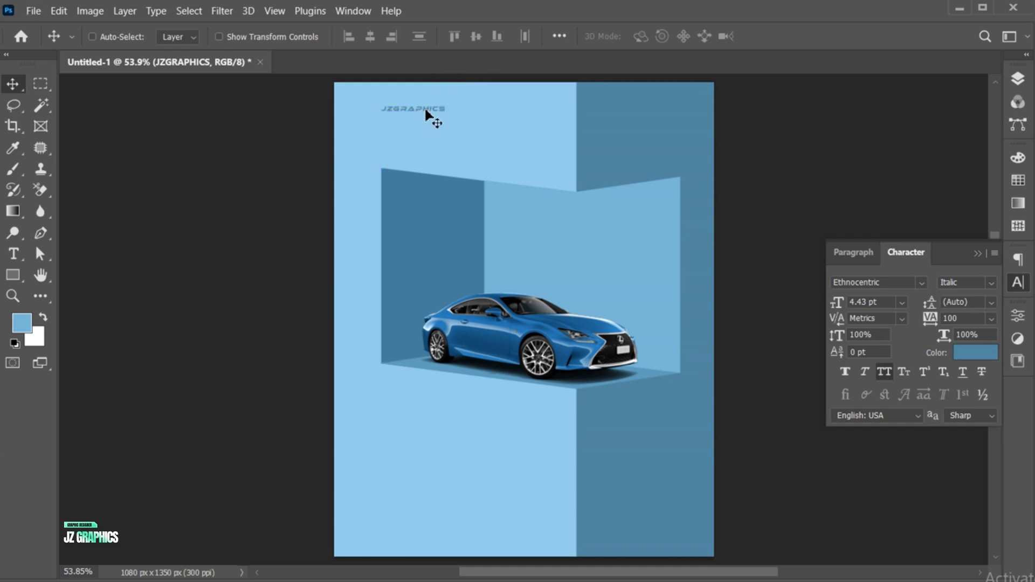
Insert a space so the text reads JZ GRAPHICS and realign it with the box's left edge
double_click(426, 110)
left_click(392, 109)
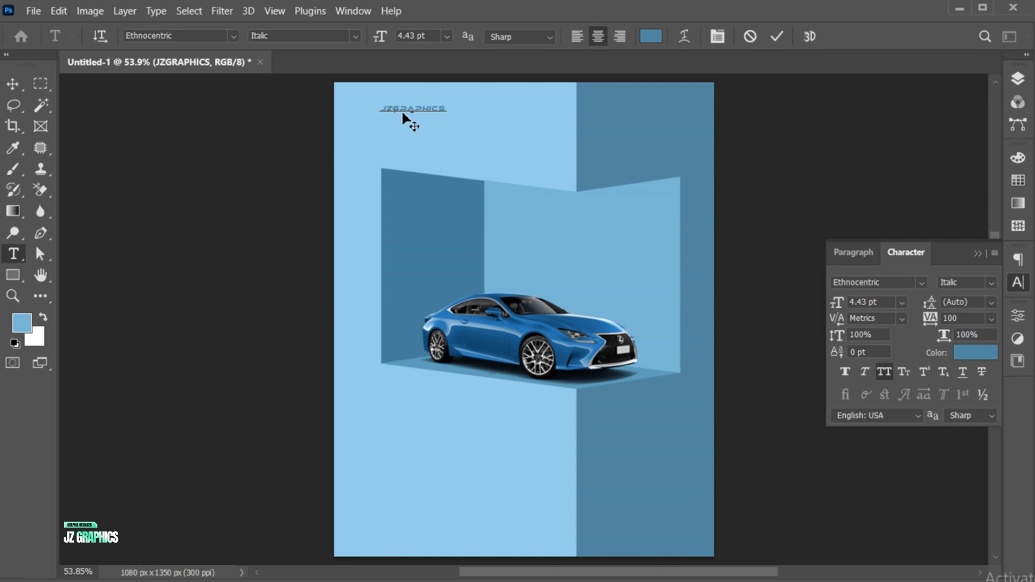
left_click(776, 36)
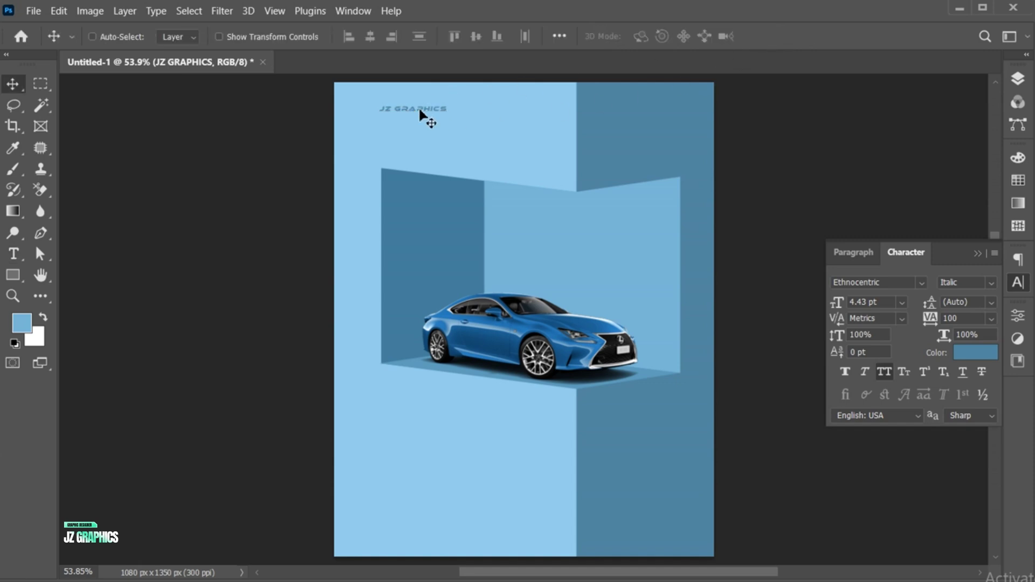
left_click_drag(406, 111, 435, 114)
Duplicate the JZ GRAPHICS text to its right on the same line and change the copy's wording to CAR POSTER
left_click_drag(509, 114, 555, 114)
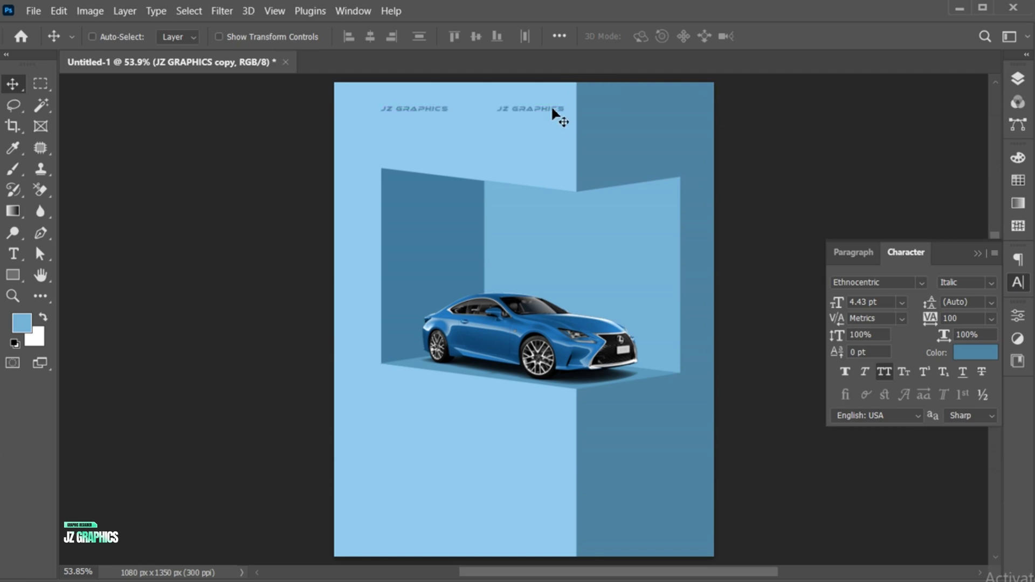
double_click(554, 110)
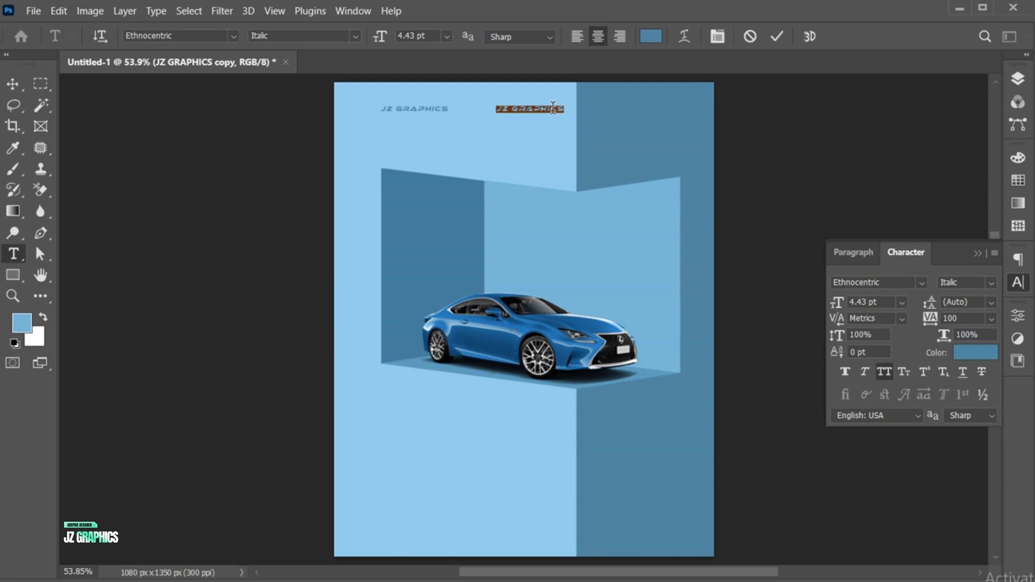
type("CAR POSTER")
key("ctrl+a")
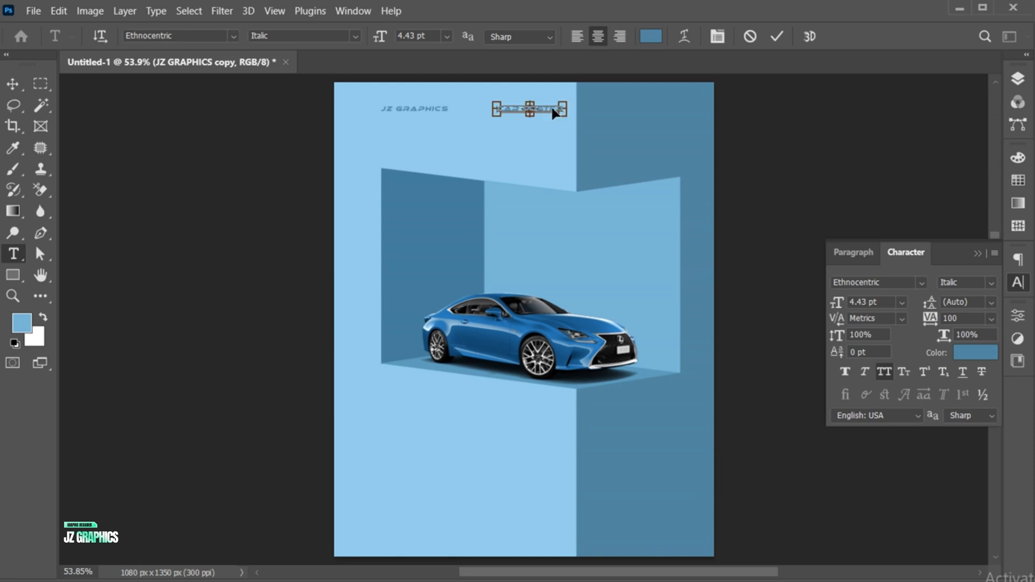
Recolour CAR POSTER with the light blue sampled from the lighter wall and move it onto the dark wall, ending at the box's right edge
left_click(651, 37)
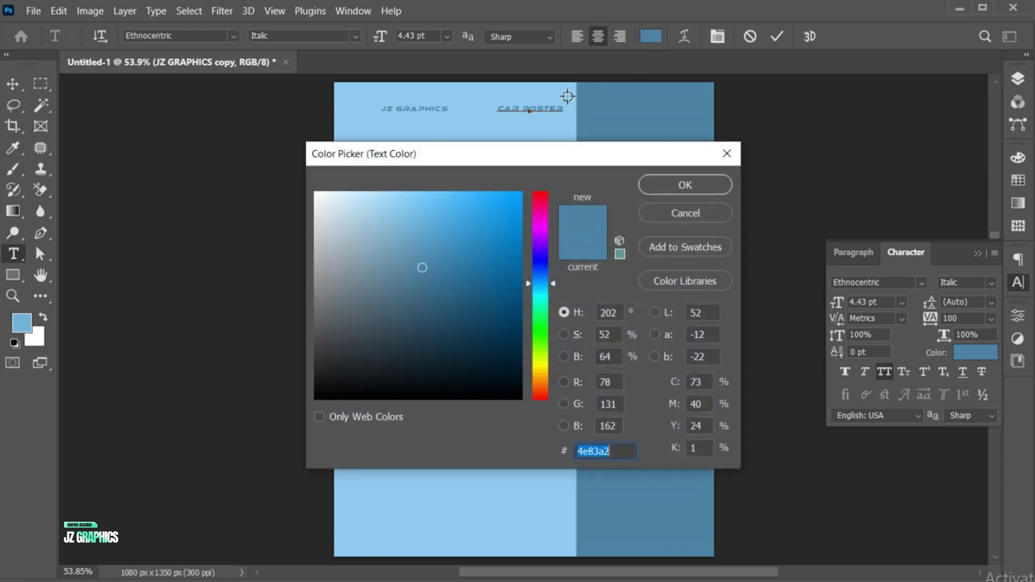
left_click(535, 132)
left_click(690, 178)
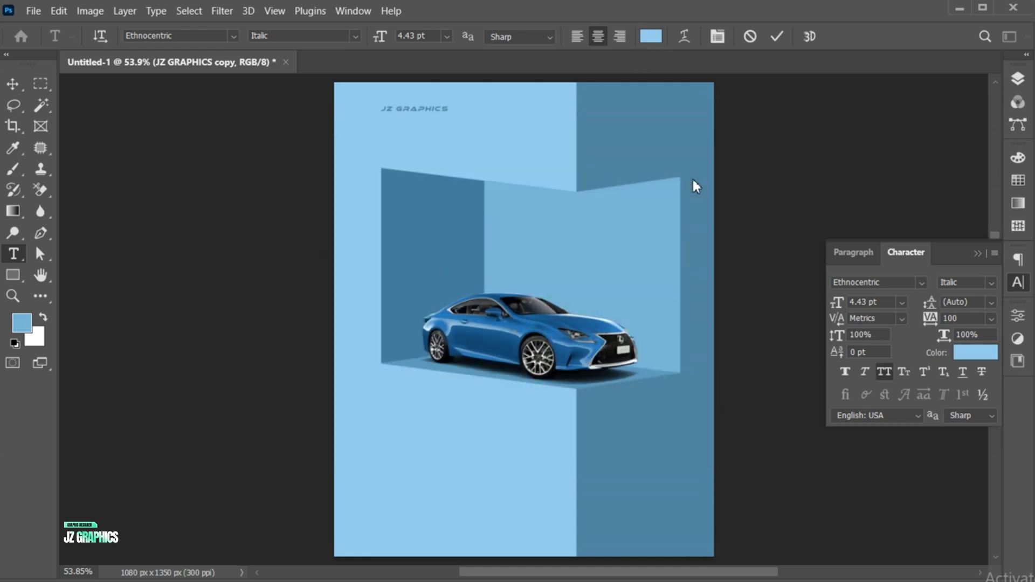
left_click(776, 37)
key("v")
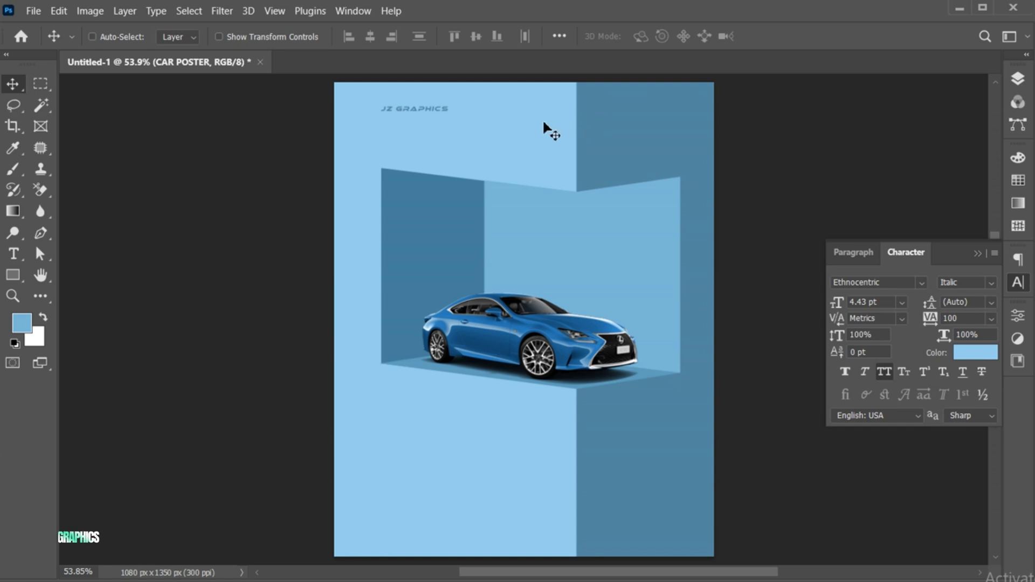
left_click_drag(528, 109, 646, 116)
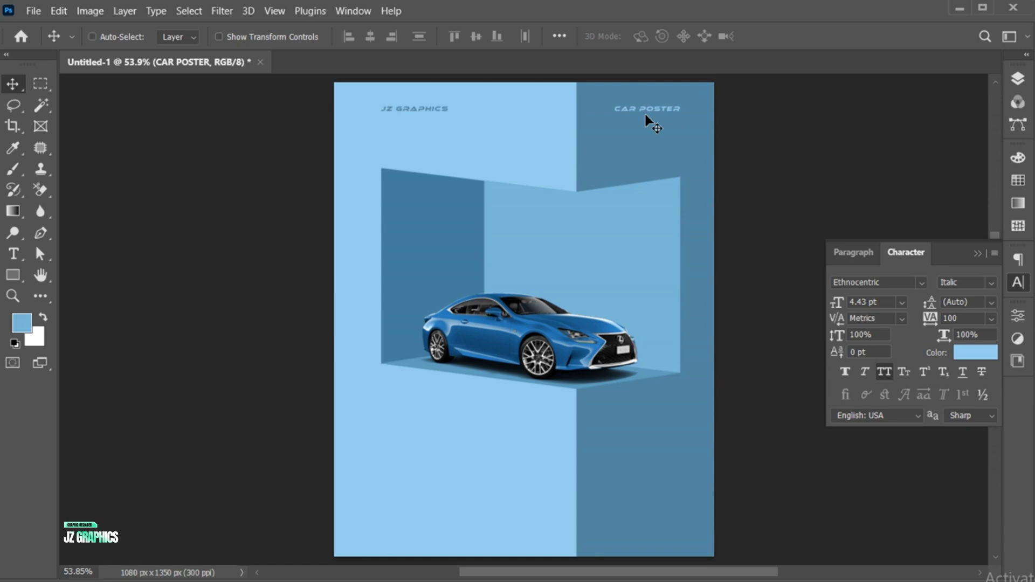
Duplicate the JZ GRAPHICS text below the box and change the copy's wording to LEXUS
left_click_drag(428, 106, 507, 446)
double_click(505, 441)
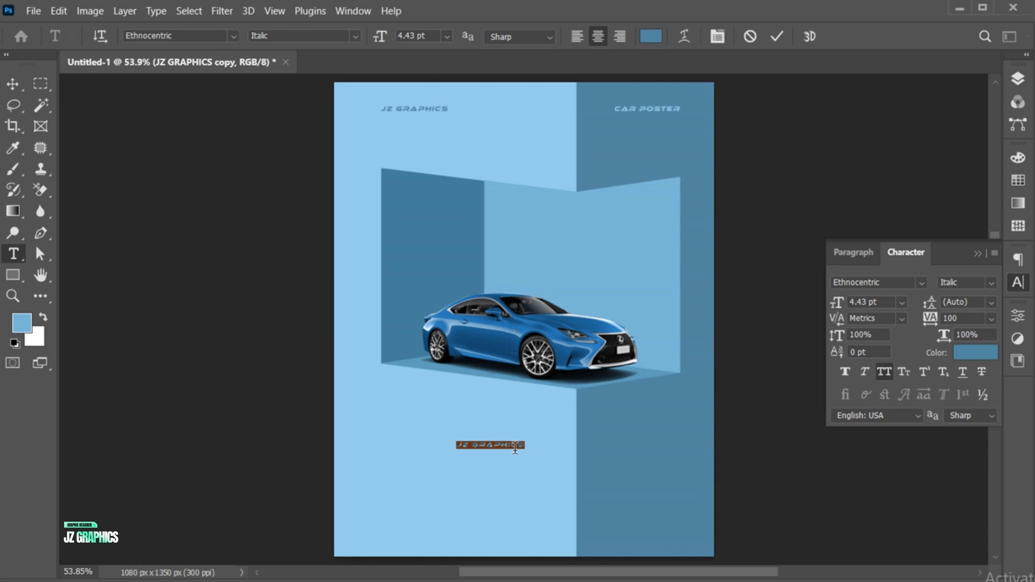
type("LEX")
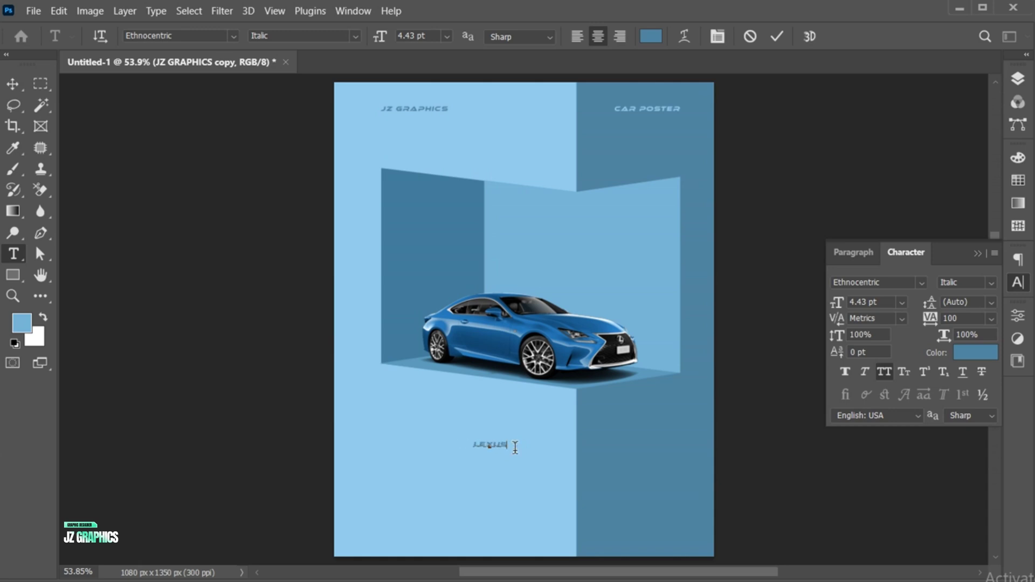
type("US")
Change the font of the LEXUS text to Pirulen Regular
double_click(508, 445)
left_click(204, 37)
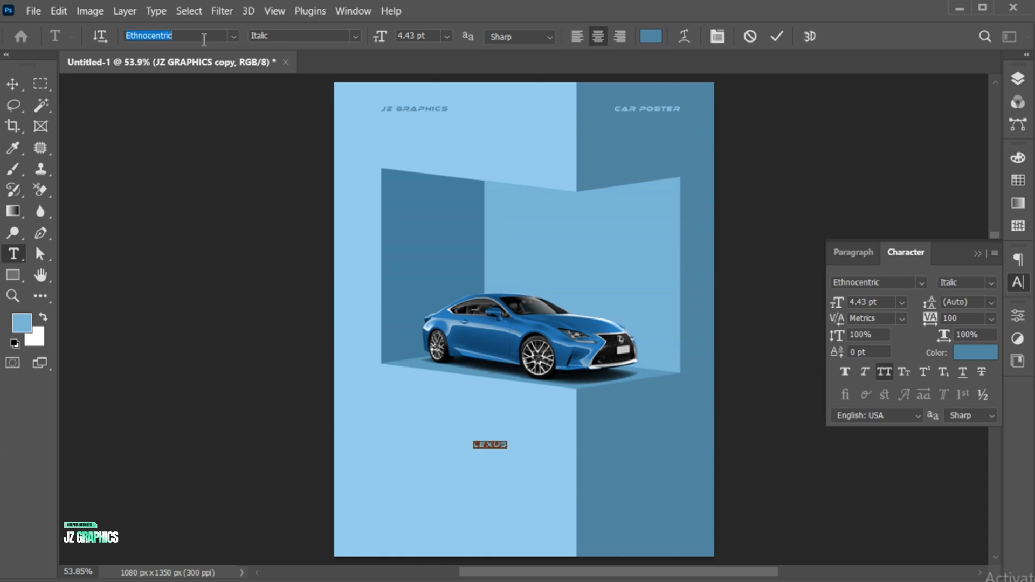
type("P")
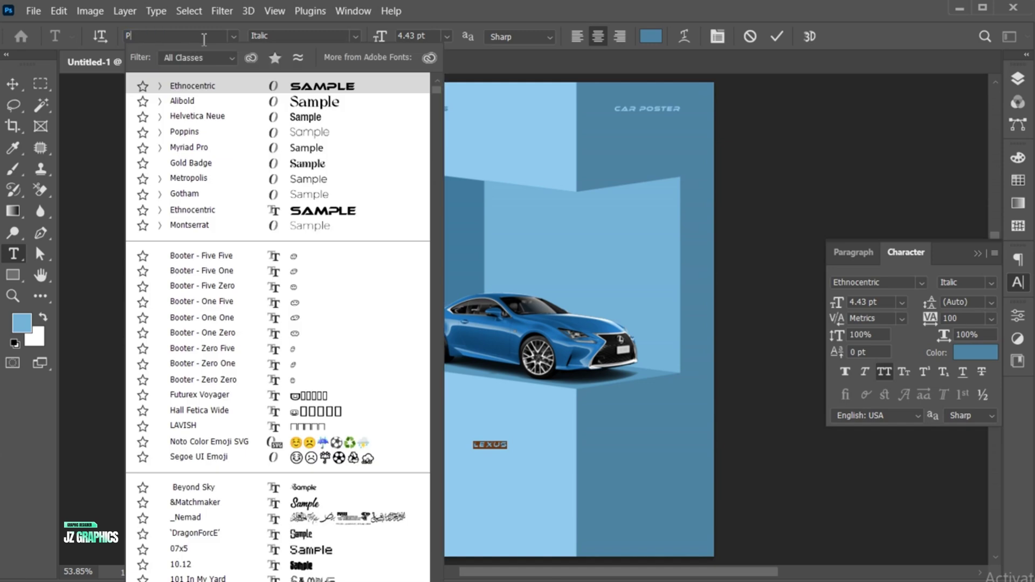
type("irulen")
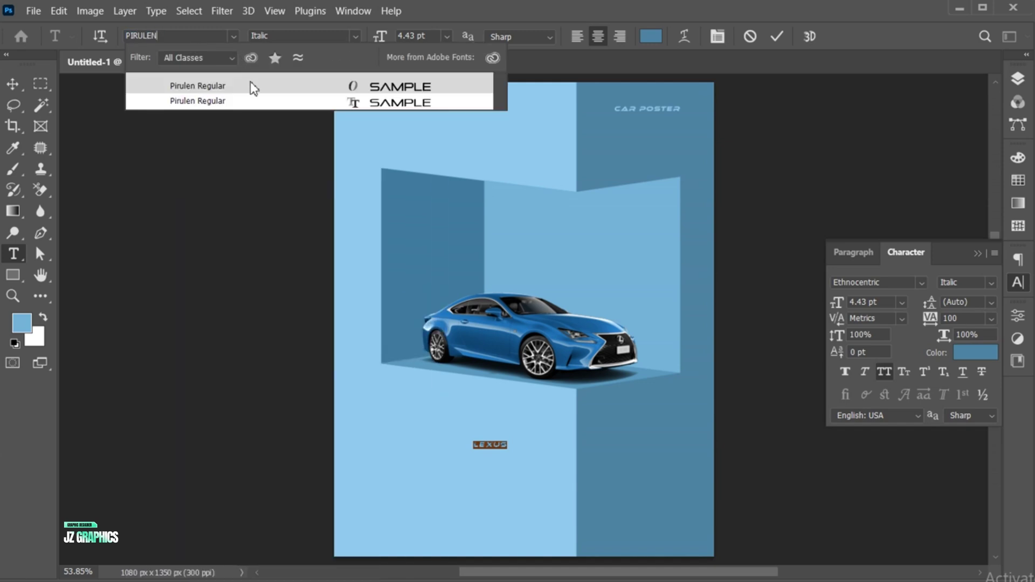
left_click(250, 82)
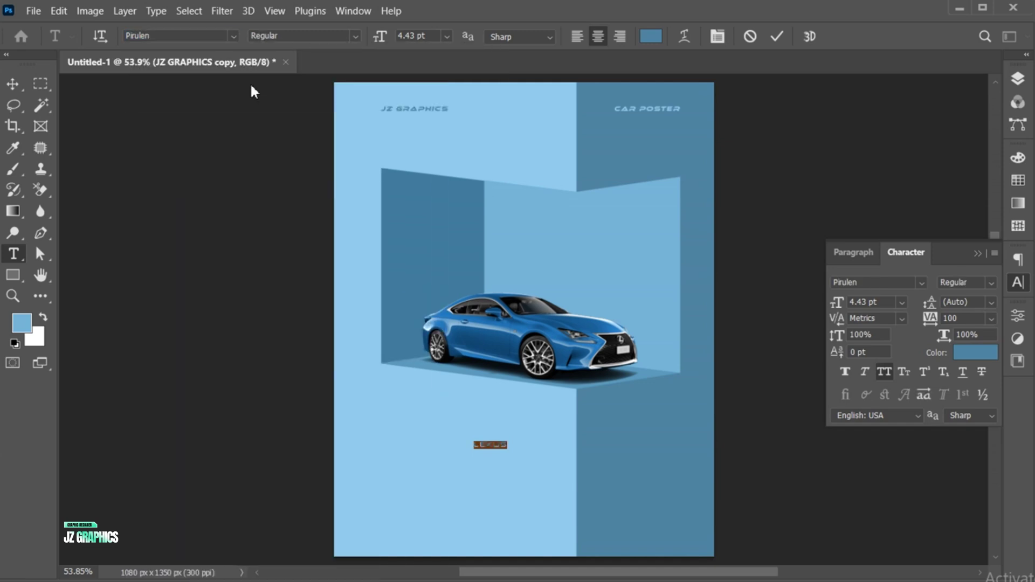
Set the LEXUS text colour to the very dark blue #051f2e and commit the text
left_click(651, 36)
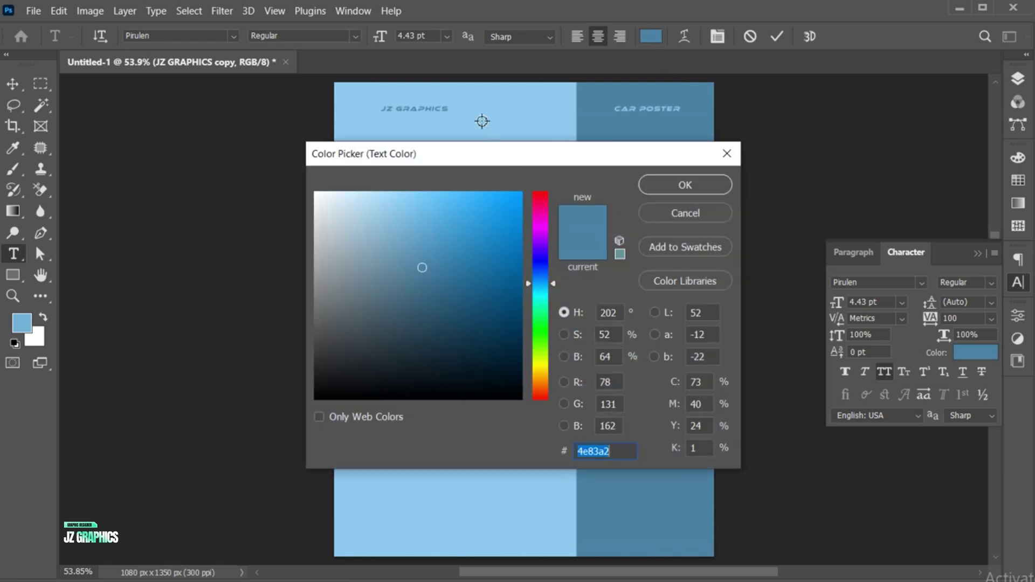
left_click_drag(494, 159, 453, 74)
left_click(459, 293)
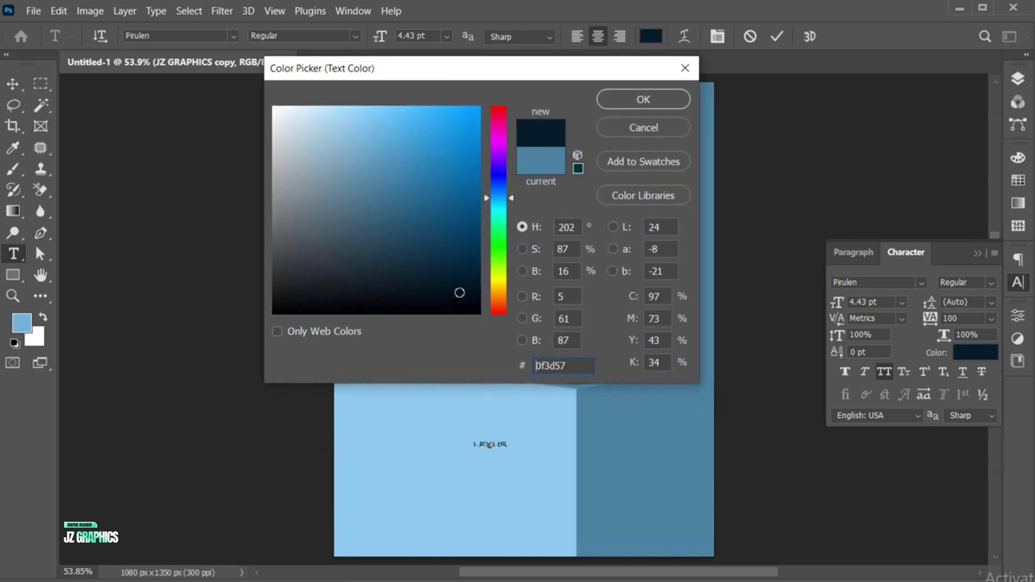
left_click_drag(460, 293, 458, 276)
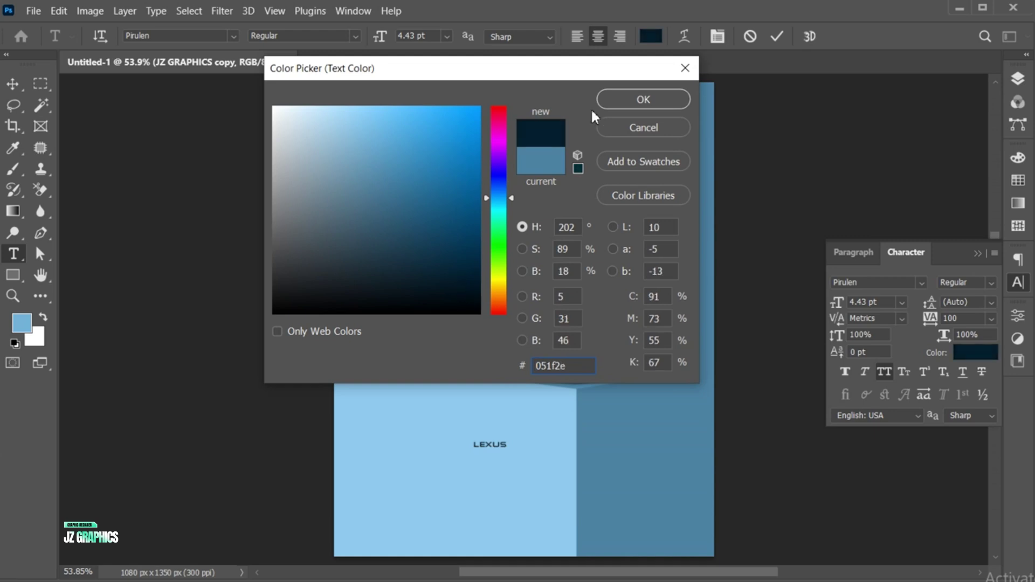
left_click(625, 97)
left_click(776, 36)
Enlarge the LEXUS text to 441.70% (19.55 pt) and centre it below the car, across the wall corner
key("v")
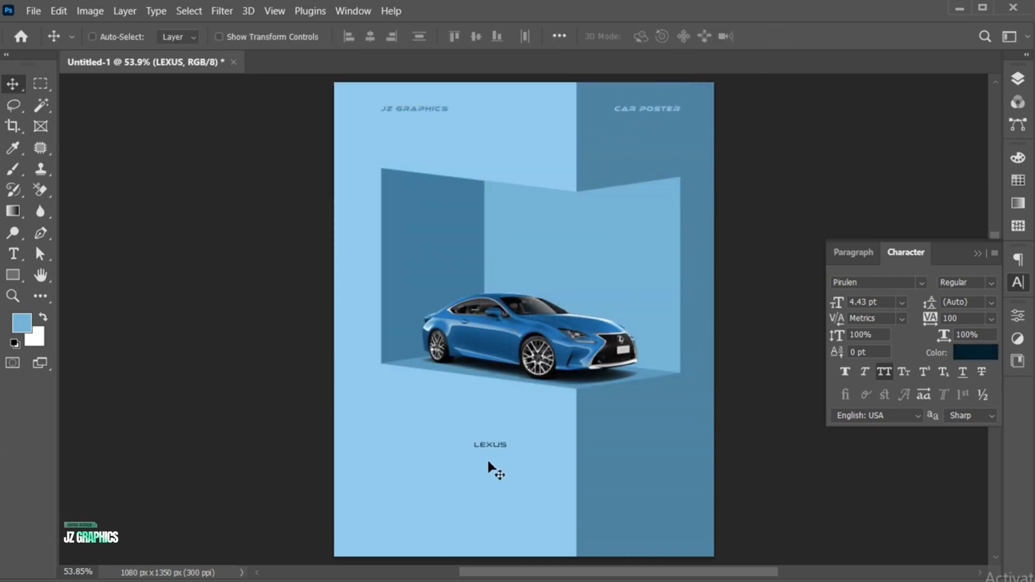
key("ctrl+t")
left_click_drag(512, 455, 566, 455)
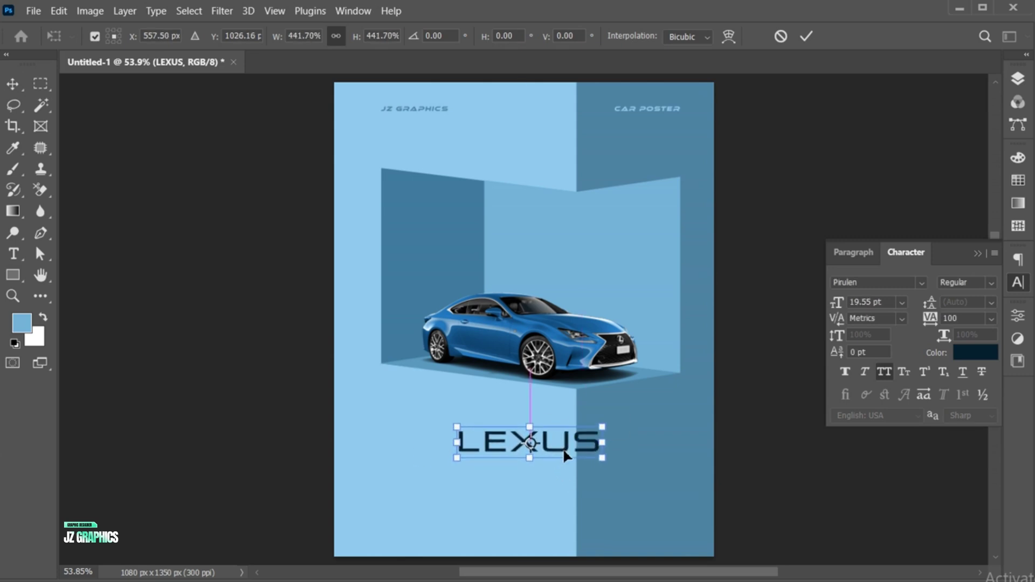
key("Return")
Set the tracking of the LEXUS text to 450 and commit the change
double_click(560, 454)
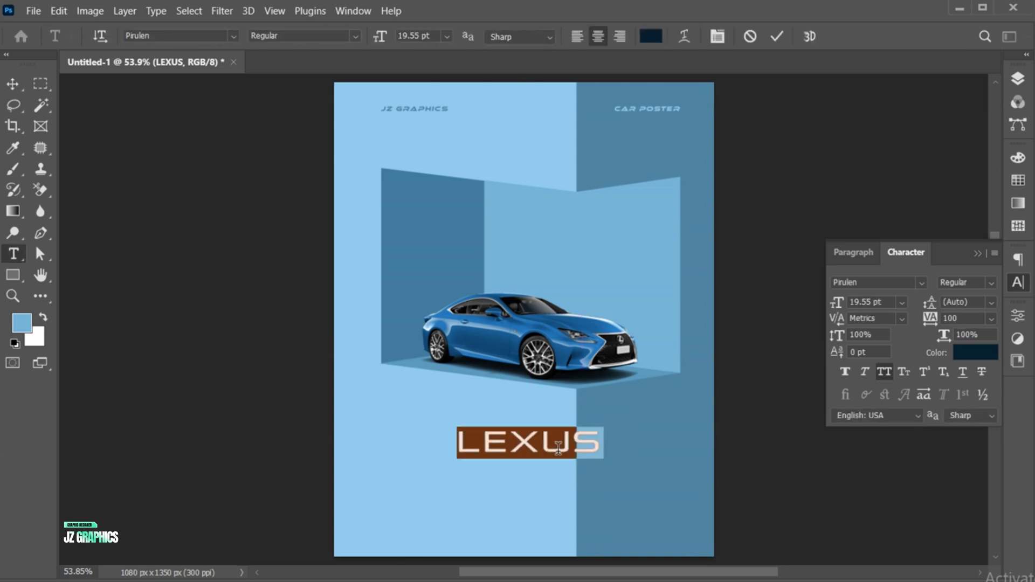
type("450")
key("Return")
left_click(776, 36)
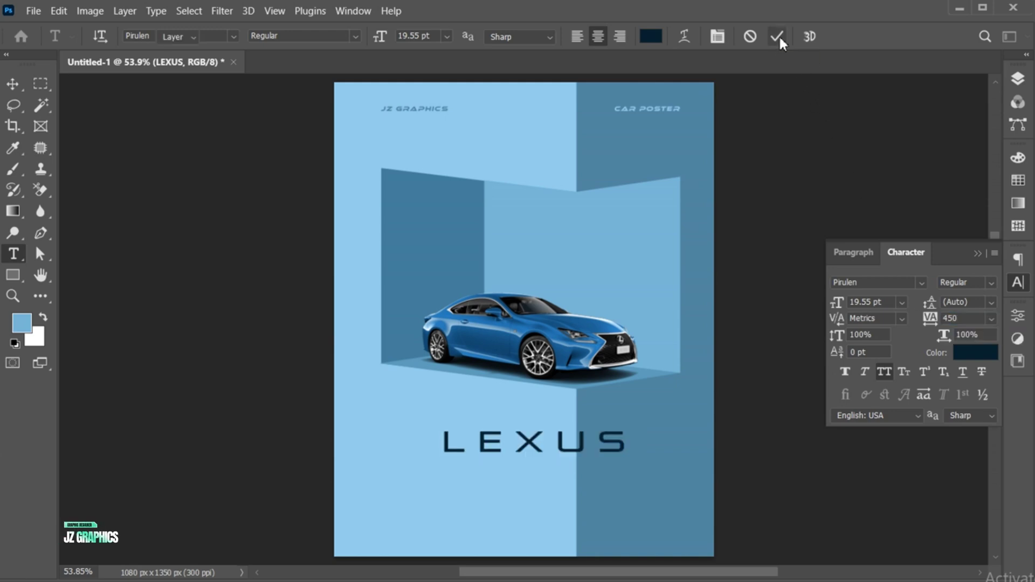
Scale the LEXUS text to about 87.44% (17.09 pt), raise it slightly and centre it horizontally on the canvas
key("v")
left_click_drag(526, 457, 543, 449)
key("ctrl+t")
left_click_drag(640, 454, 627, 451)
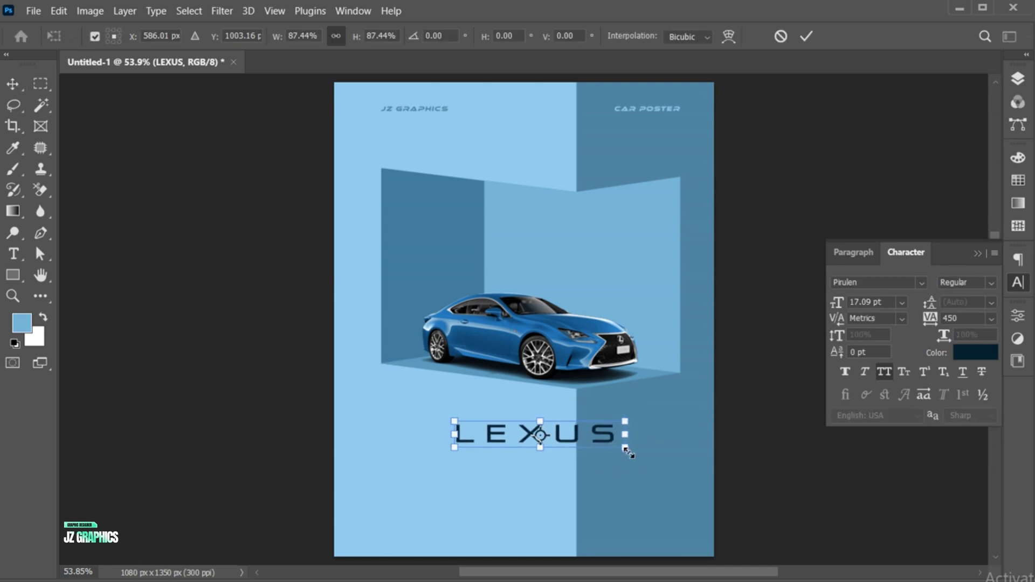
key("Return")
key("ctrl+a")
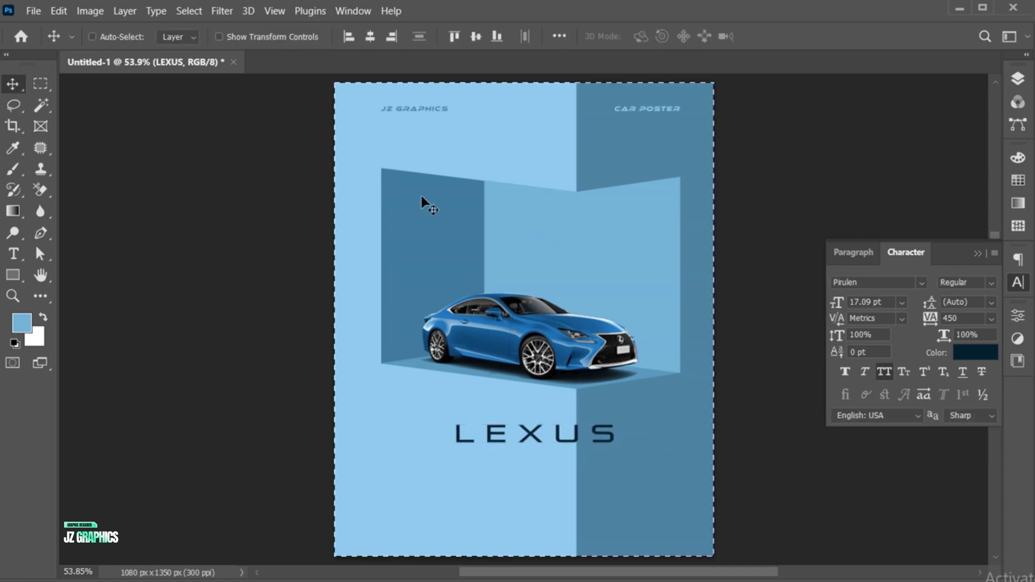
left_click(370, 36)
key("ctrl+d")
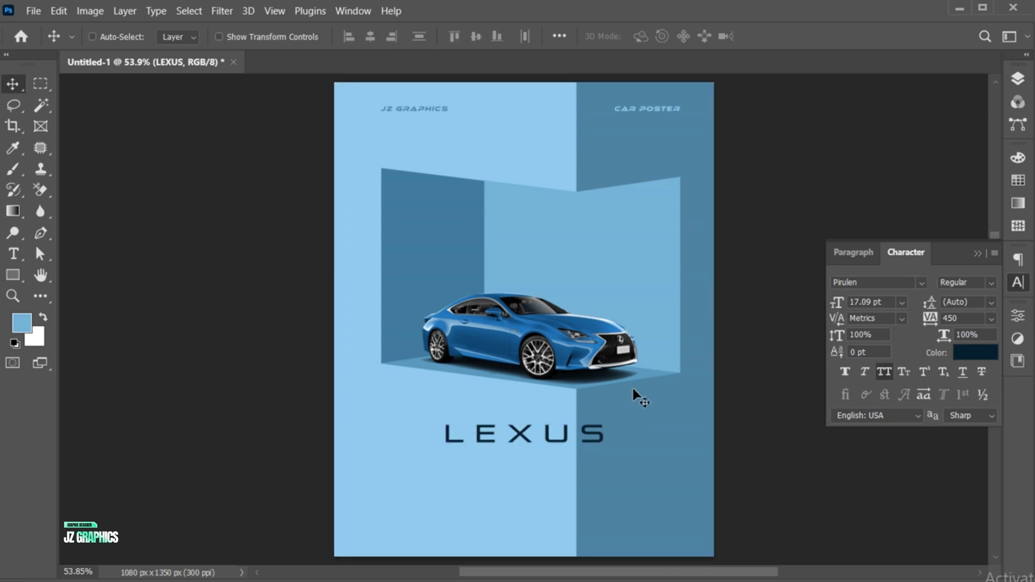
Draw a paragraph text box below the LEXUS title and fill it with the Lexus LC description
left_click(978, 252)
left_click(14, 254)
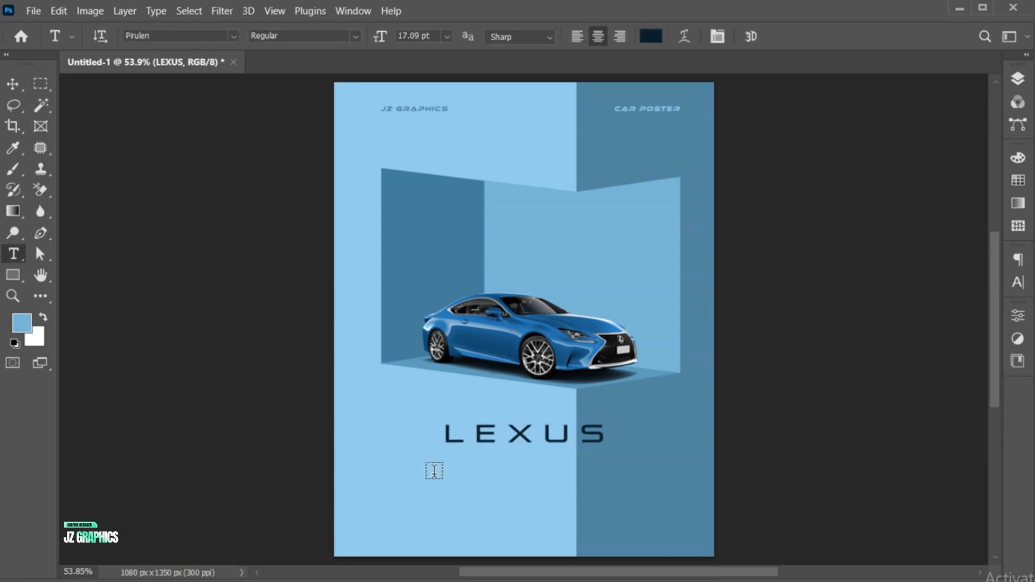
left_click_drag(414, 461, 649, 502)
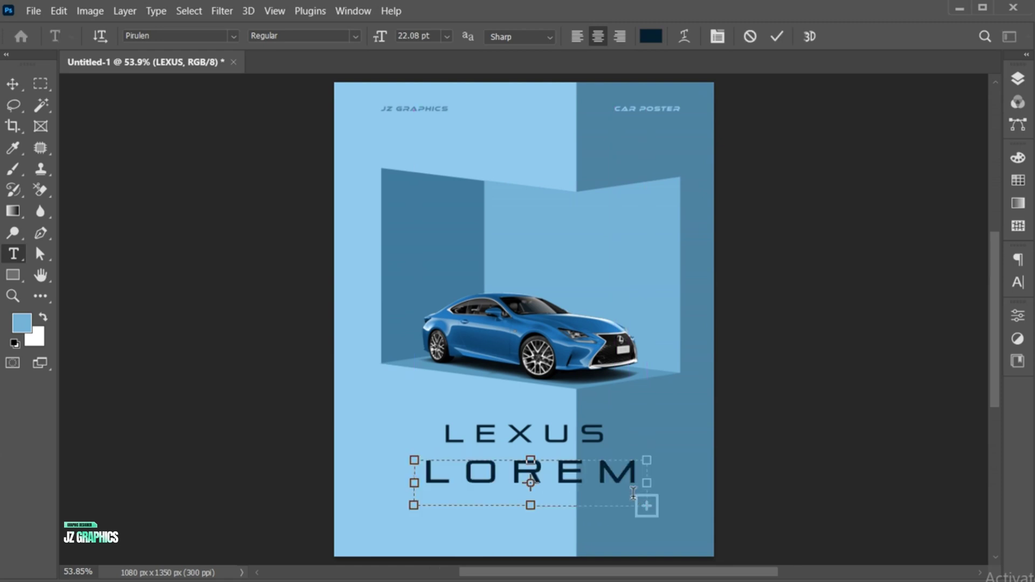
type("LEXUS")
Set the whole description's font size to 3.5 pt and its leading to 4 pt
key("ctrl+a")
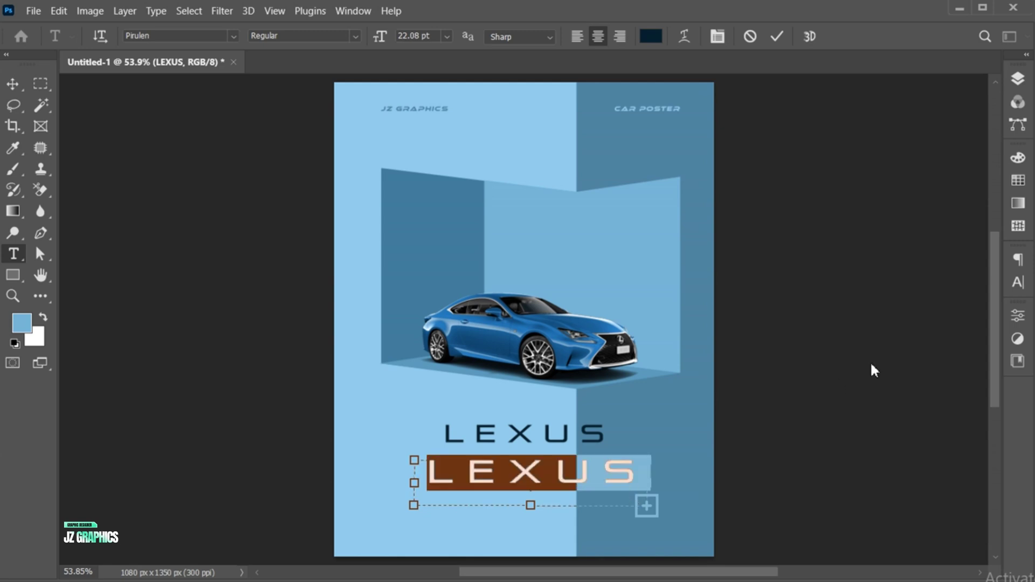
left_click(1016, 282)
left_click(894, 301)
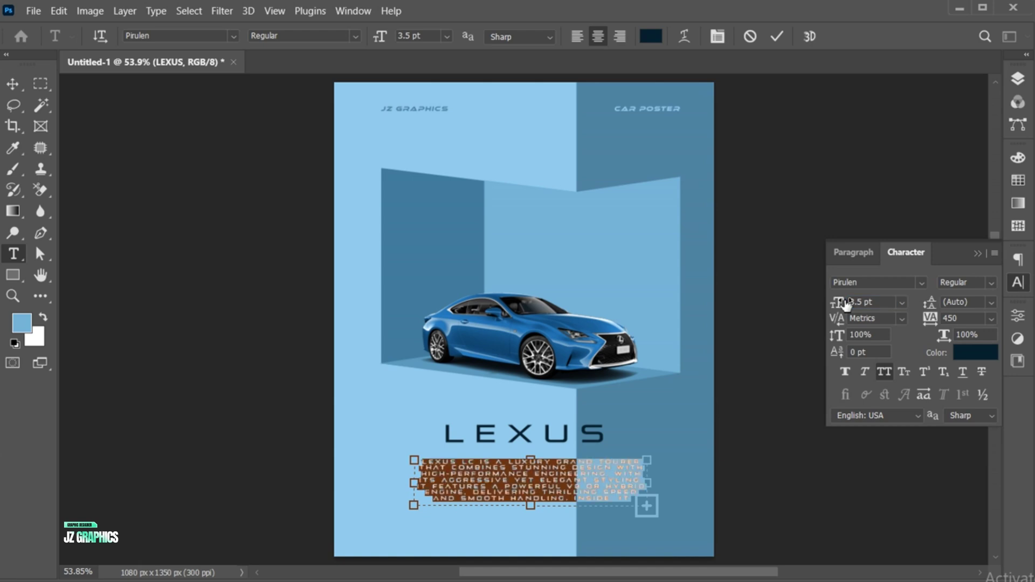
left_click_drag(976, 303, 943, 302)
type("4")
key("Return")
Change the description's font to Montserrat Regular and set its tracking to 100
left_click(876, 282)
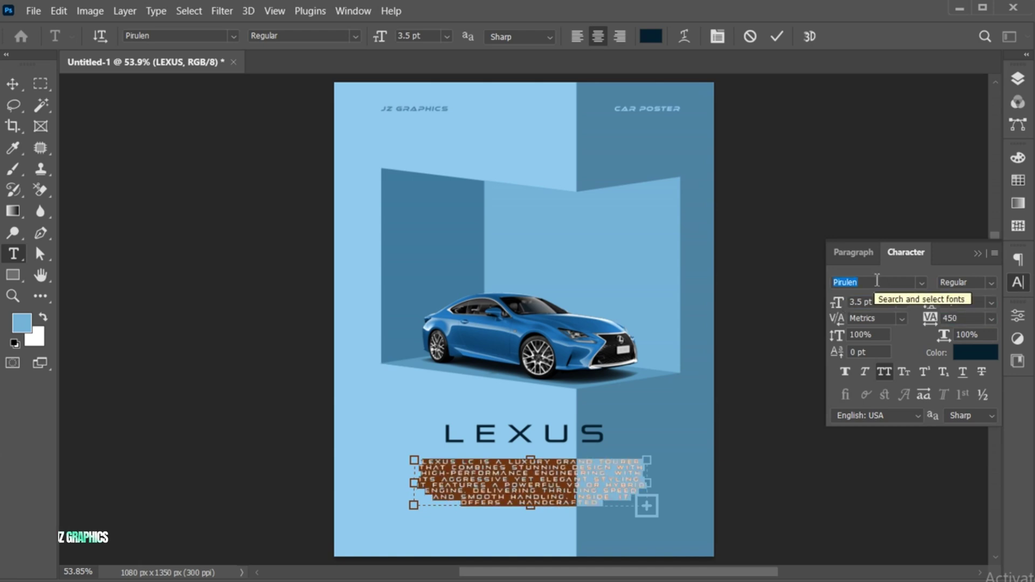
type("MONTSERR")
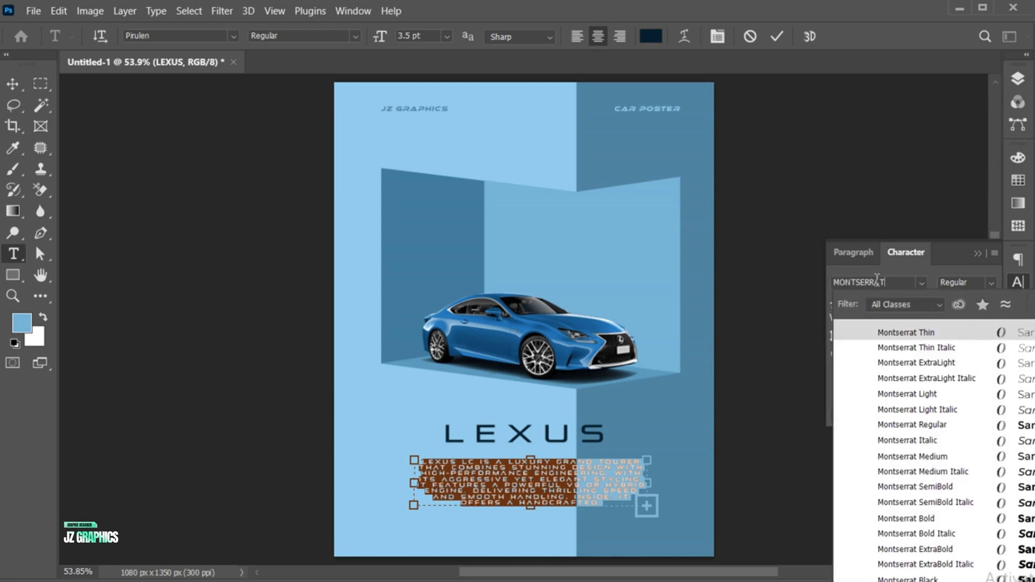
type("AT")
left_click(924, 425)
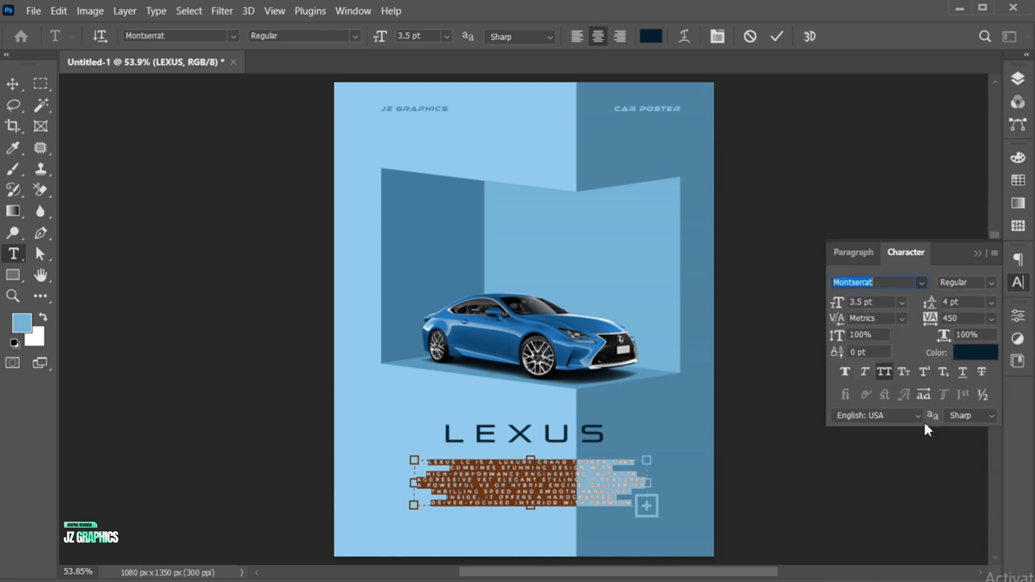
left_click_drag(964, 318, 942, 313)
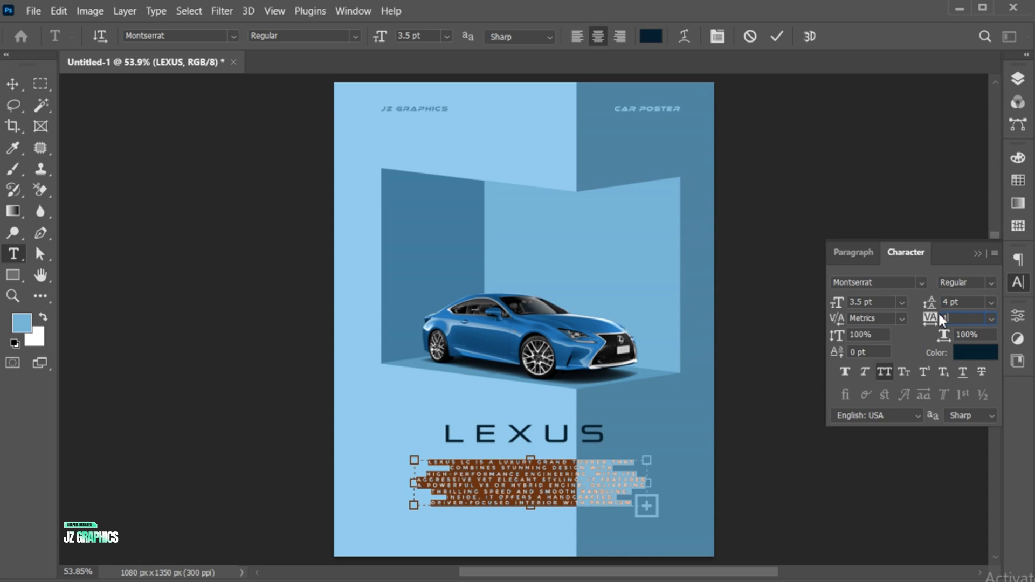
type("100")
key("Return")
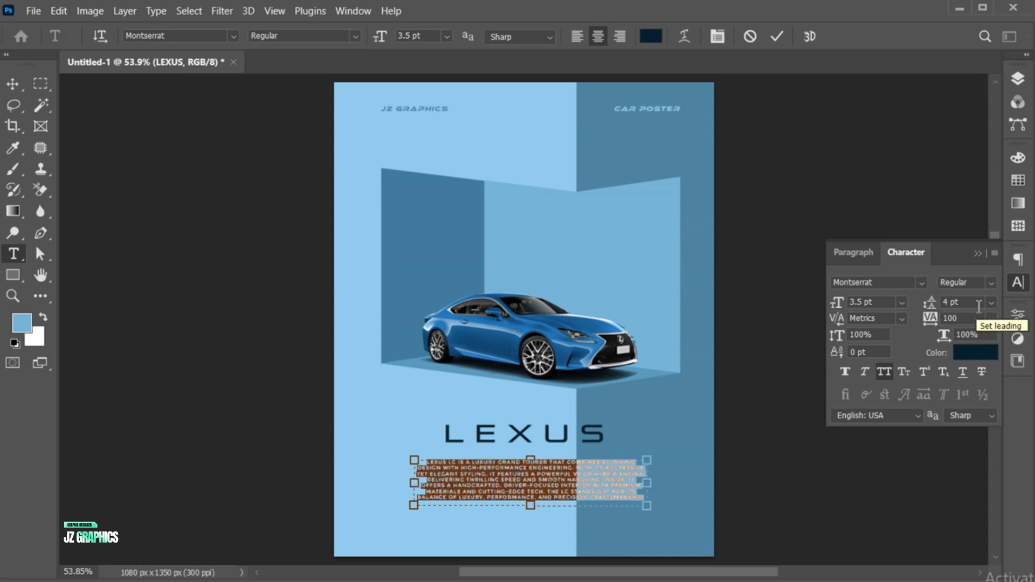
Widen the description's text box, set its tracking to 70 and commit the text
left_click_drag(647, 483, 673, 488)
double_click(962, 319)
type("70")
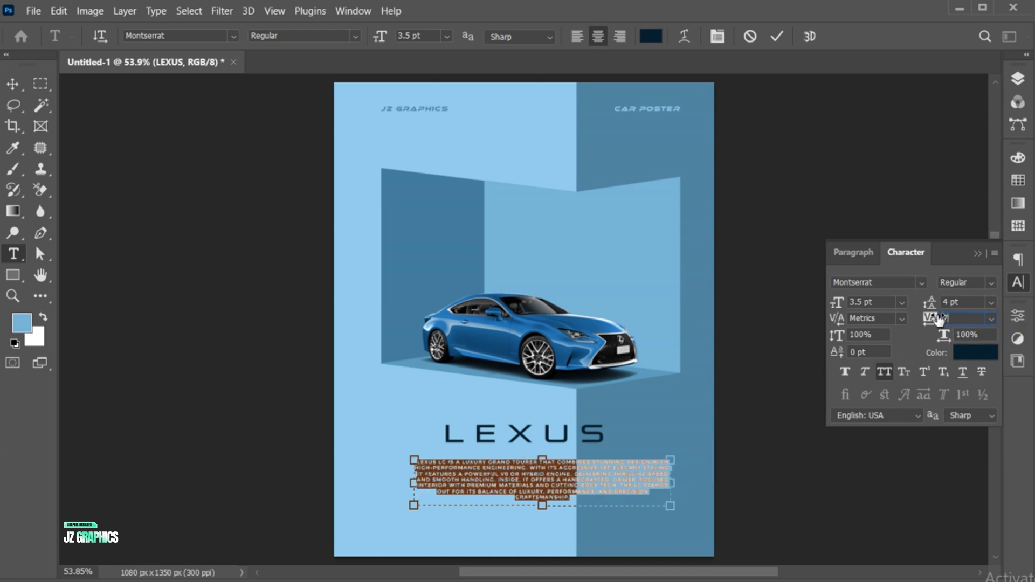
key("Return")
left_click_drag(670, 482, 693, 484)
left_click(777, 36)
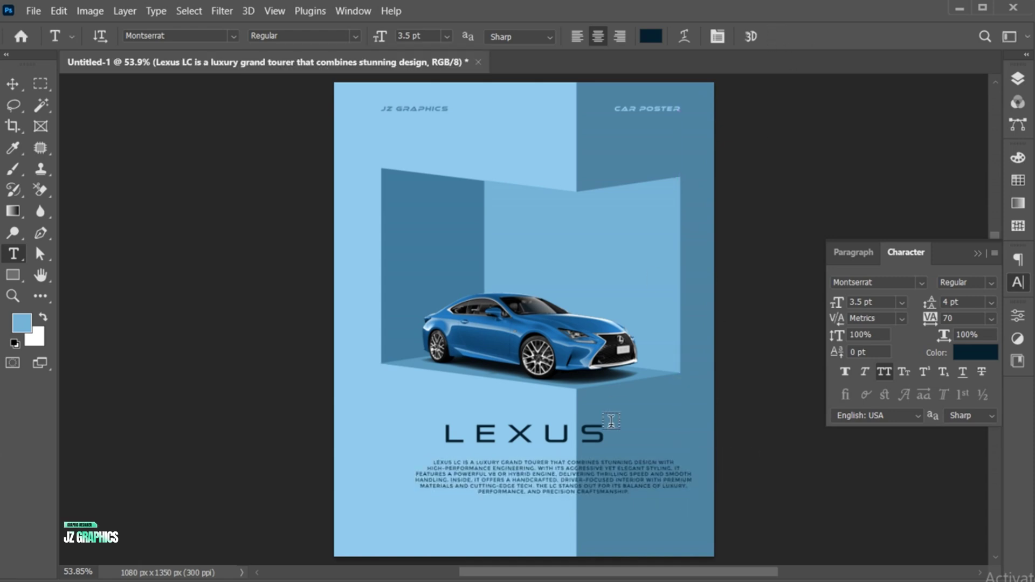
Move the description under the LEXUS title and centre it horizontally on the canvas
key("v")
left_click_drag(559, 488, 537, 485)
key("ctrl+a")
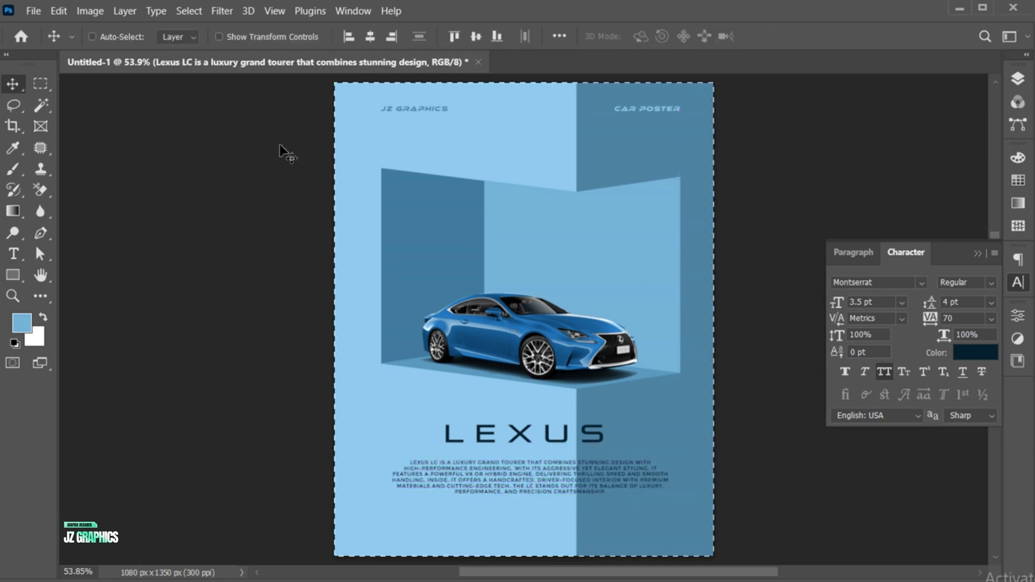
left_click(368, 36)
key("ctrl+d")
Tighten the description's tracking to 50 and fine-tune it to 42
double_click(560, 493)
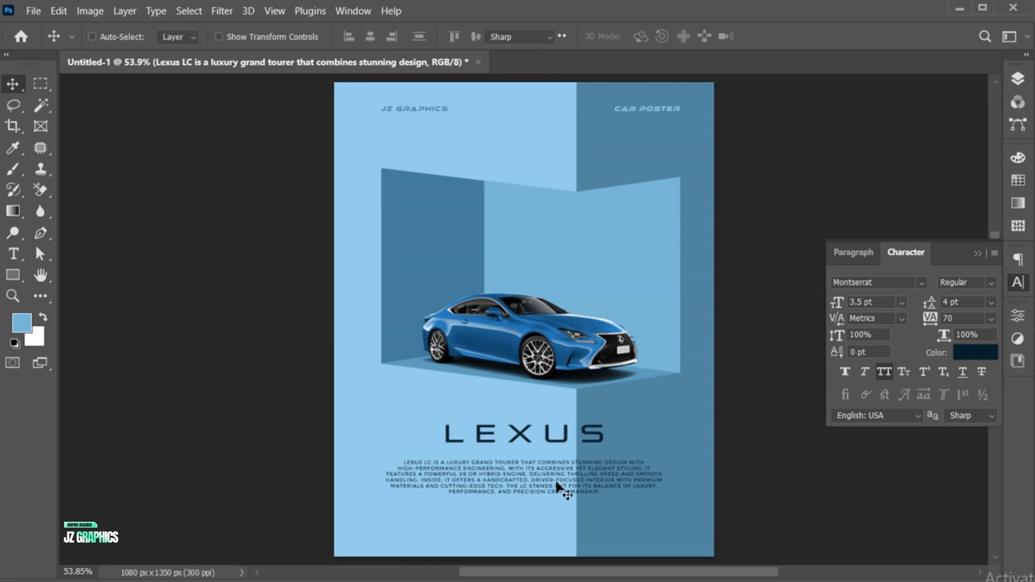
left_click(954, 318)
type("50")
key("Return")
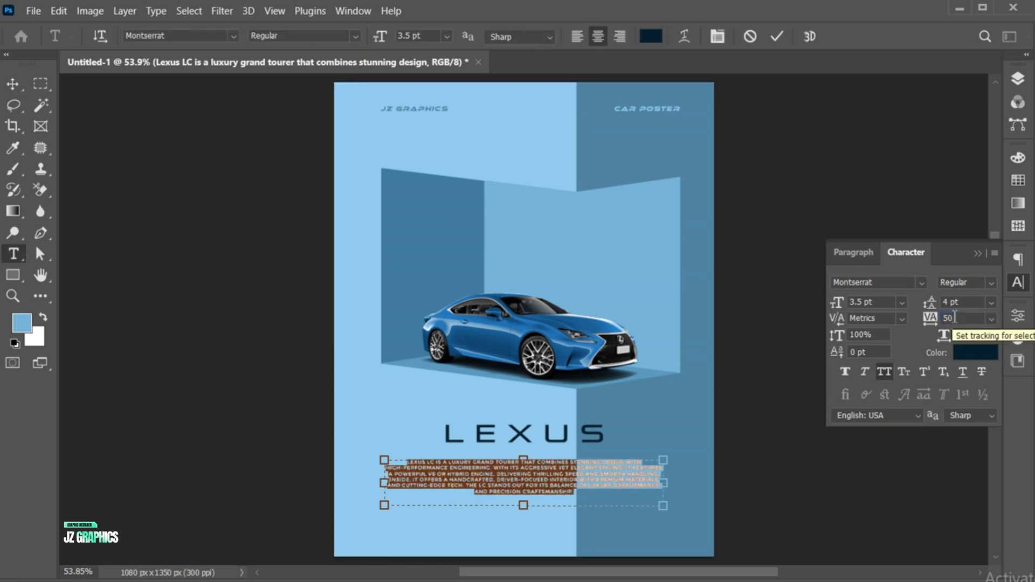
left_click(919, 318)
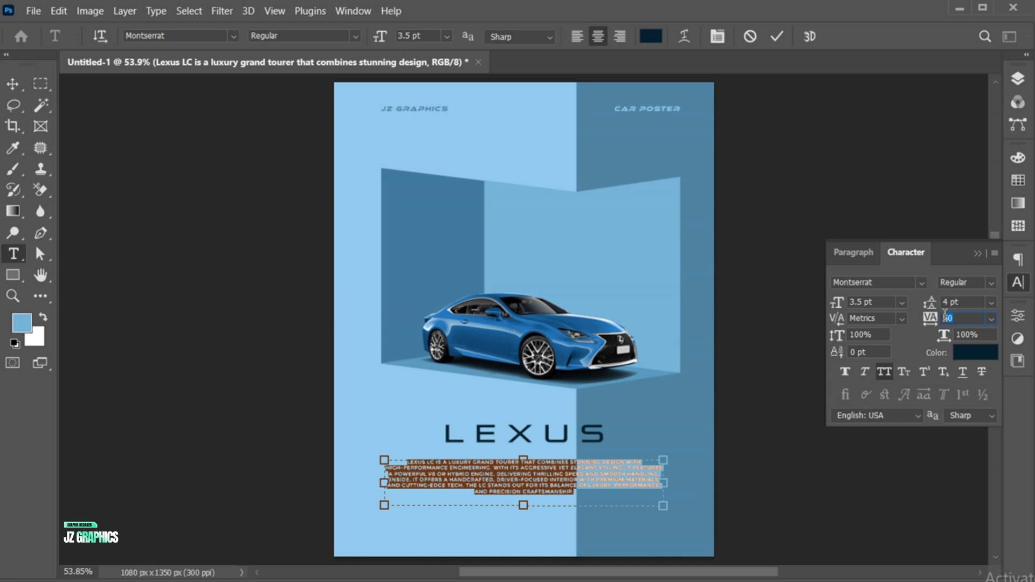
left_click_drag(942, 316, 943, 316)
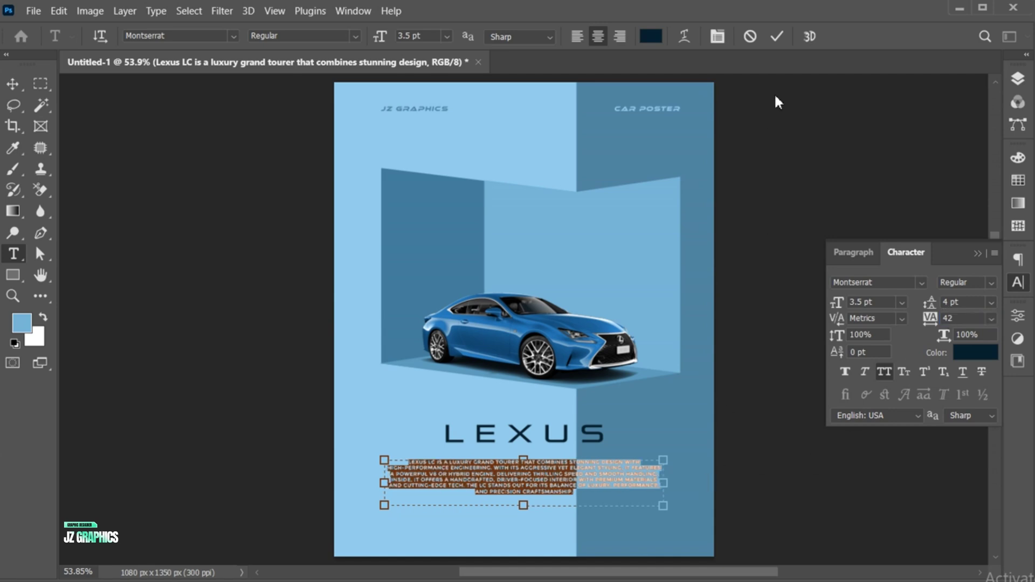
Widen the description's text box to line up with the recessed box's right edge and commit the text
left_click_drag(663, 483, 679, 483)
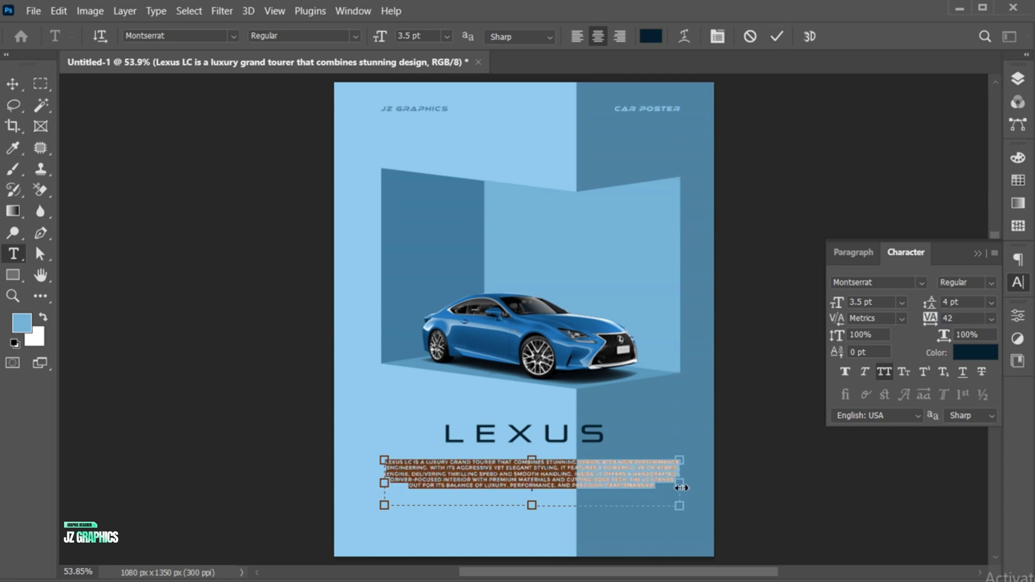
left_click(777, 36)
key("v")
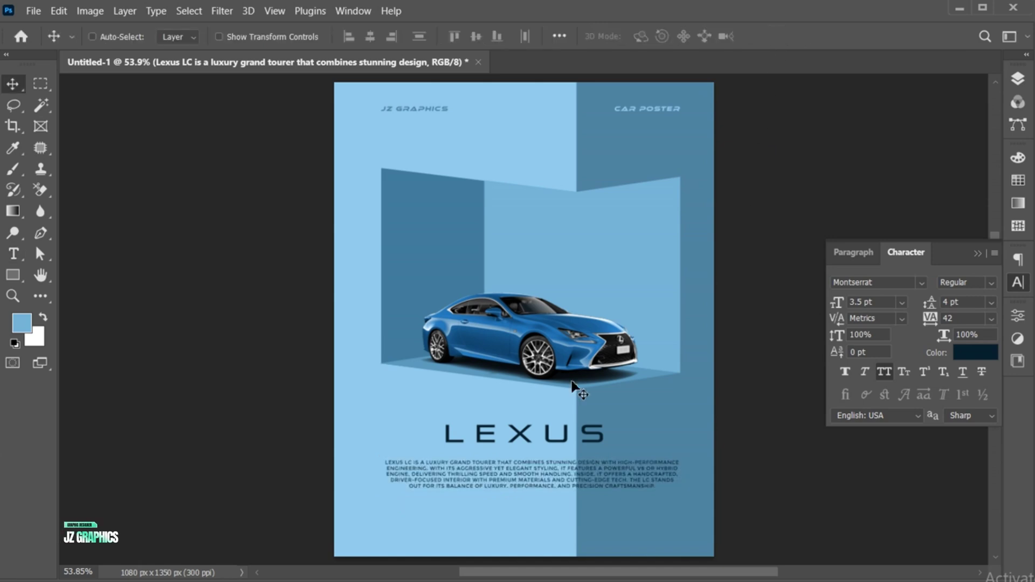
Set the LEXUS title's tracking to 480 and commit the change
double_click(499, 443)
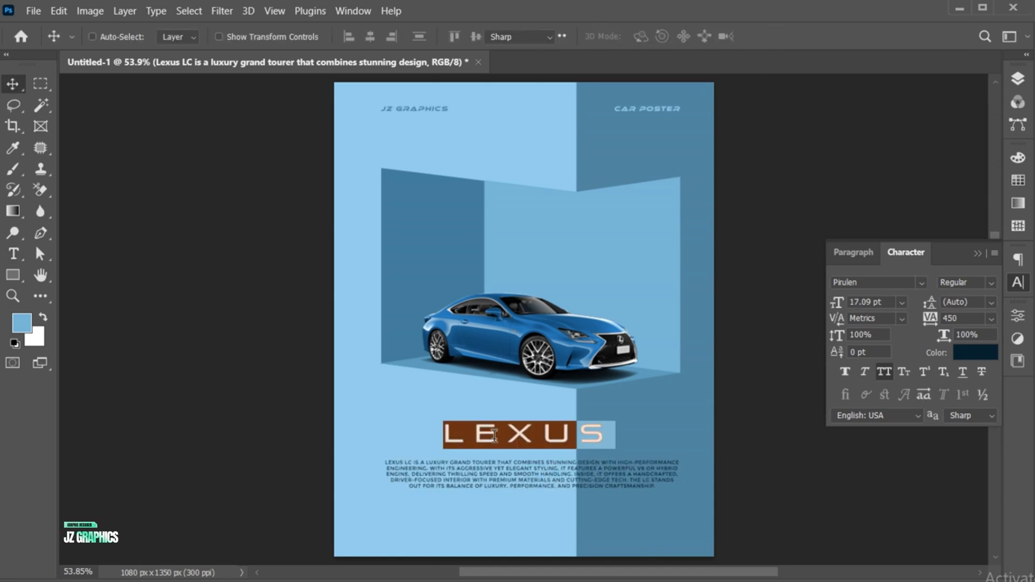
left_click(938, 322)
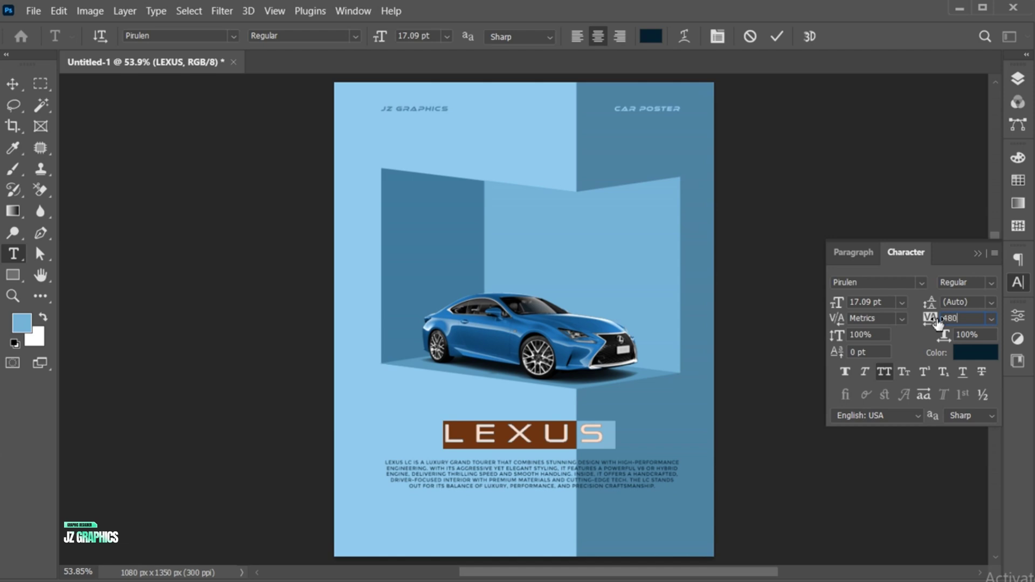
left_click(777, 36)
key("v")
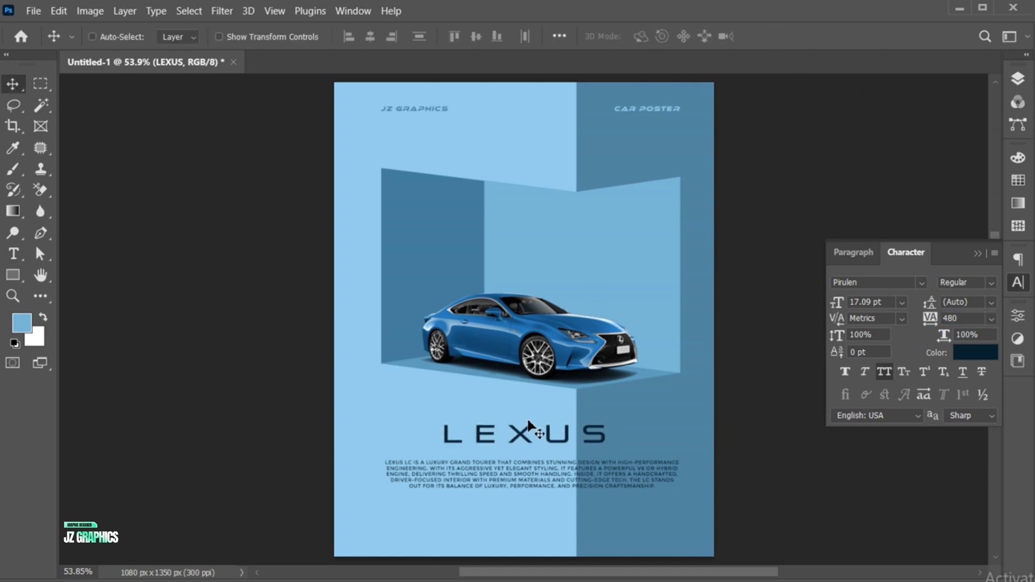
Centre the LEXUS title horizontally on the canvas and nudge it slightly down toward the description
left_click(370, 36)
key("ctrl")
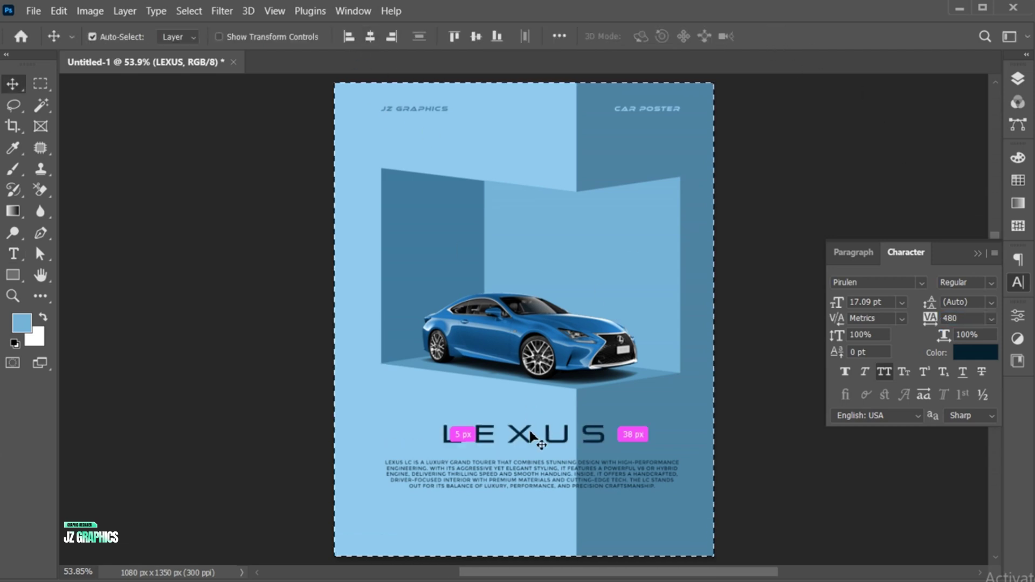
key("ctrl+d")
left_click_drag(532, 485, 532, 482)
key("Down")
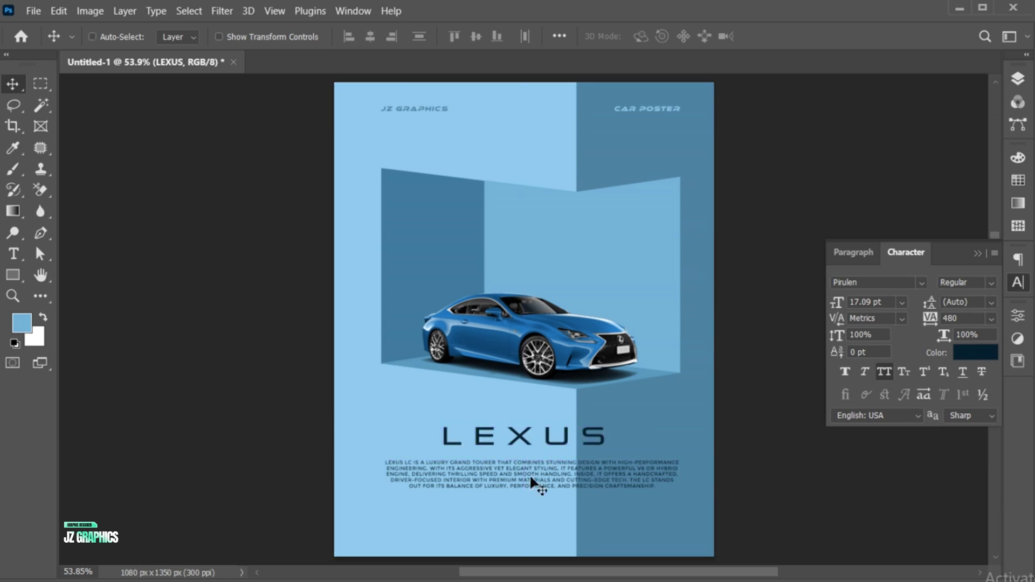
Convert the LEXUS title and Lexus LC description layers together into one smart object
left_click(976, 252)
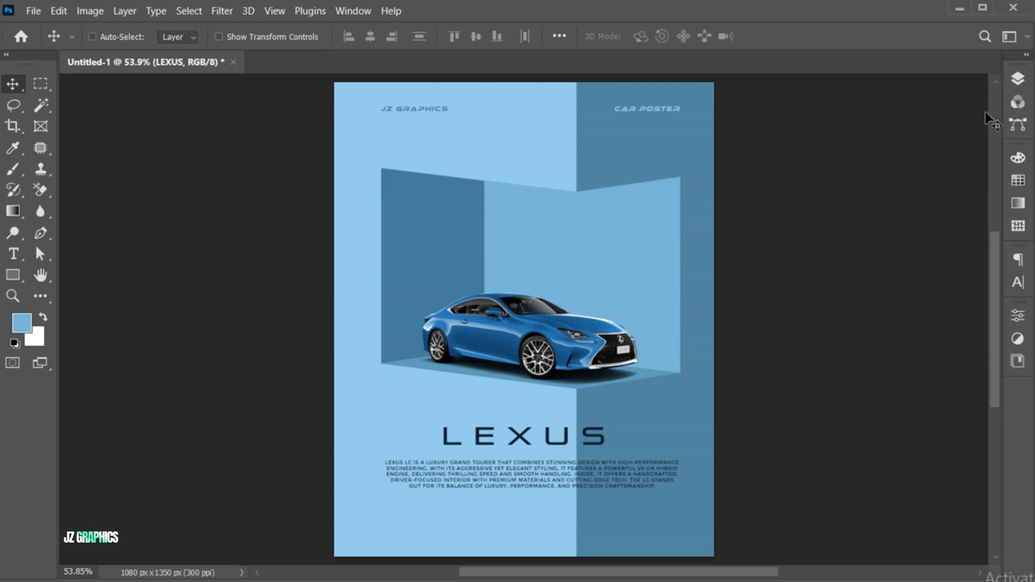
left_click(1017, 80)
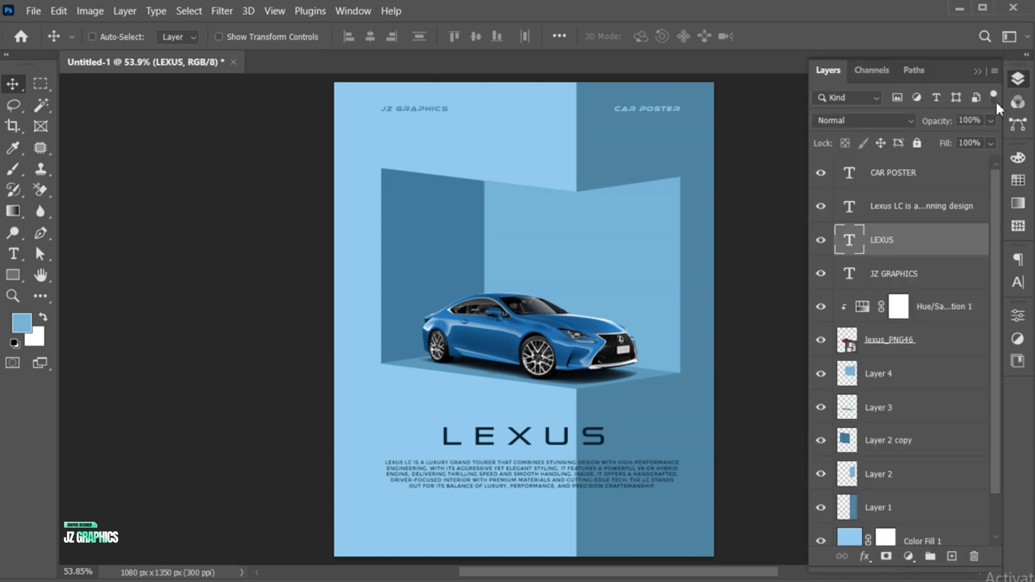
left_click(899, 214, "shift")
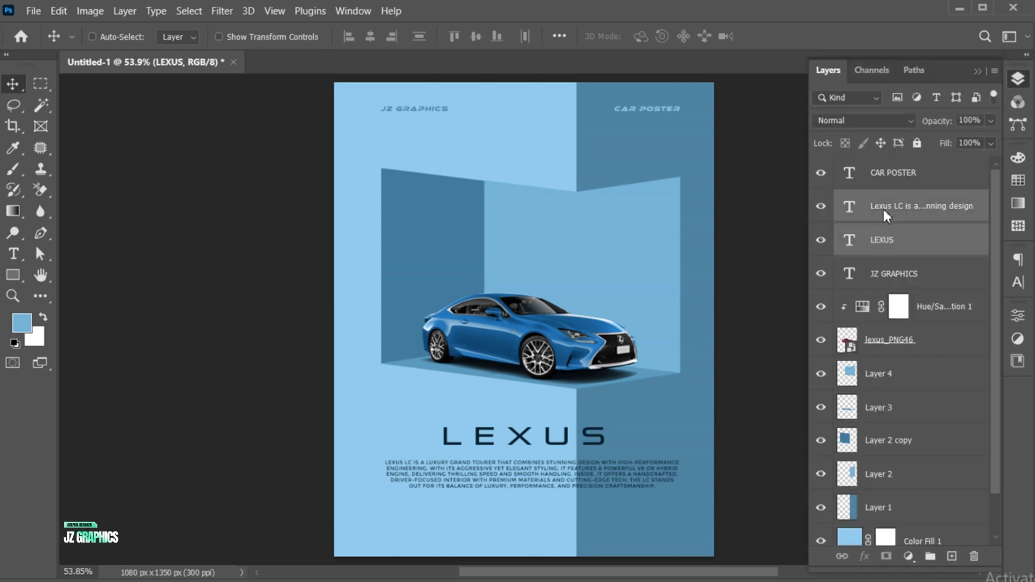
right_click(882, 207)
left_click(919, 223)
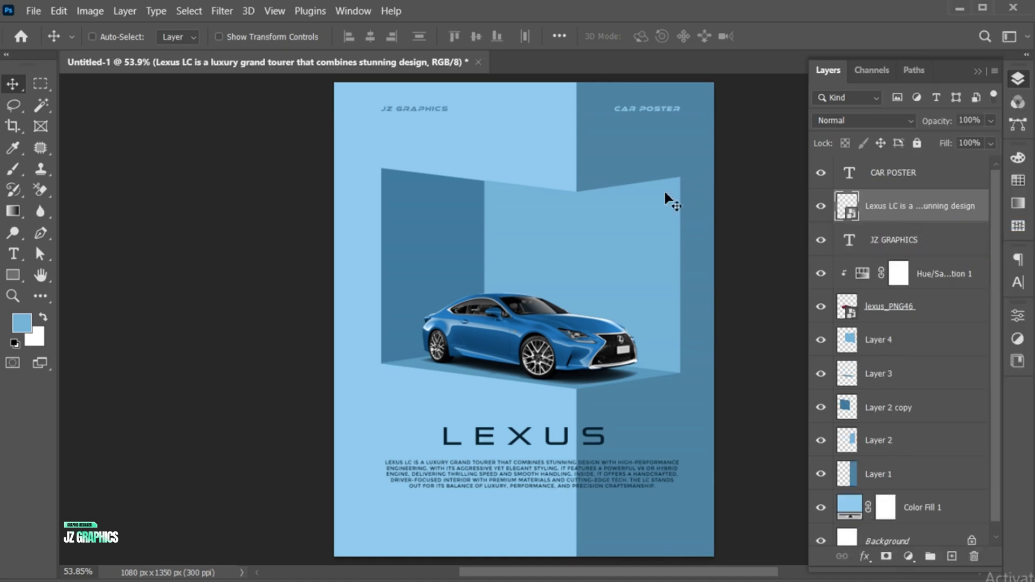
Start a Perspective Warp on the LEXUS text smart object and define two planes over the text that meet at the blue corner edge
left_click(59, 11)
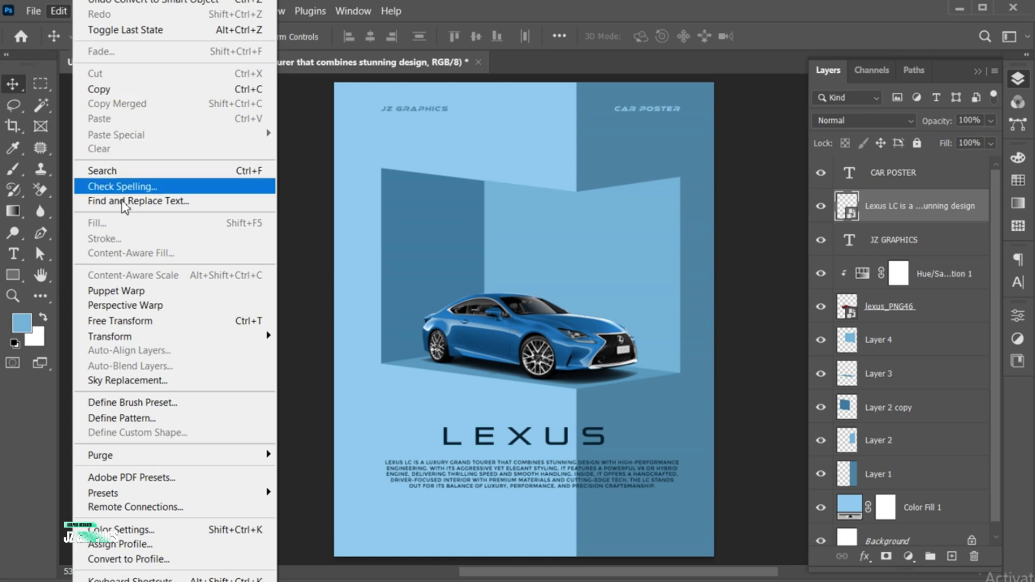
left_click(162, 305)
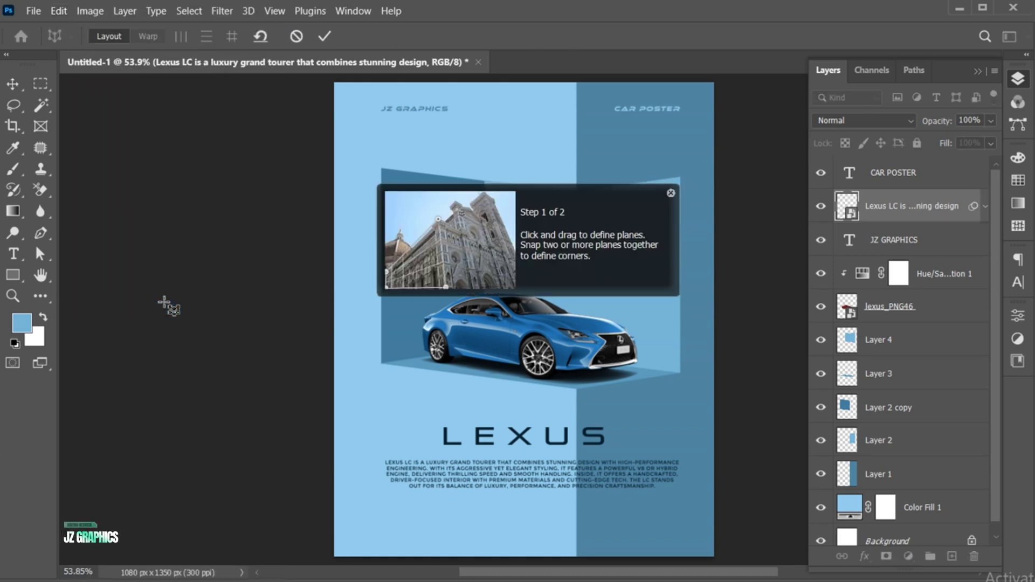
left_click_drag(383, 419, 577, 507)
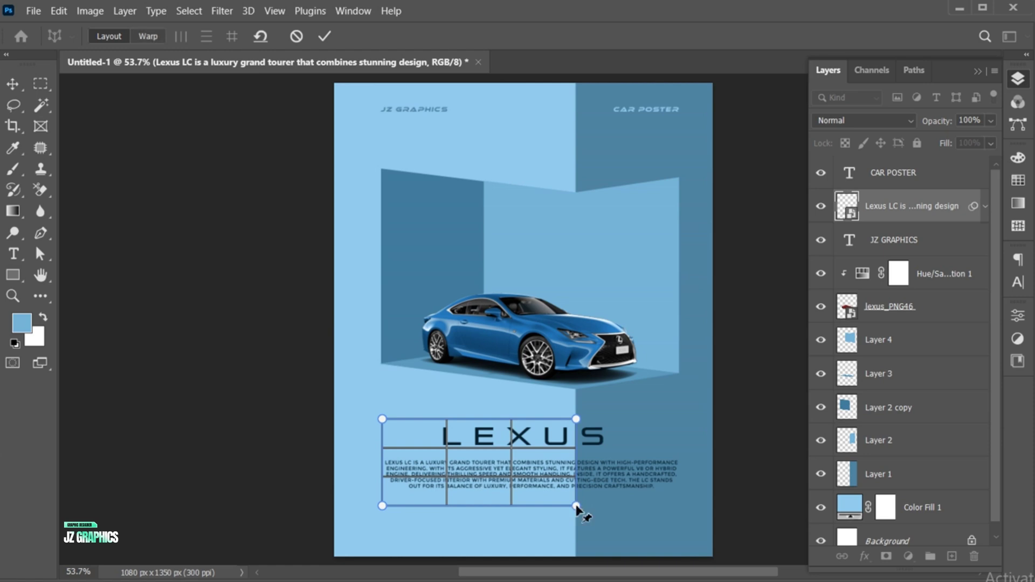
left_click_drag(681, 508, 577, 419)
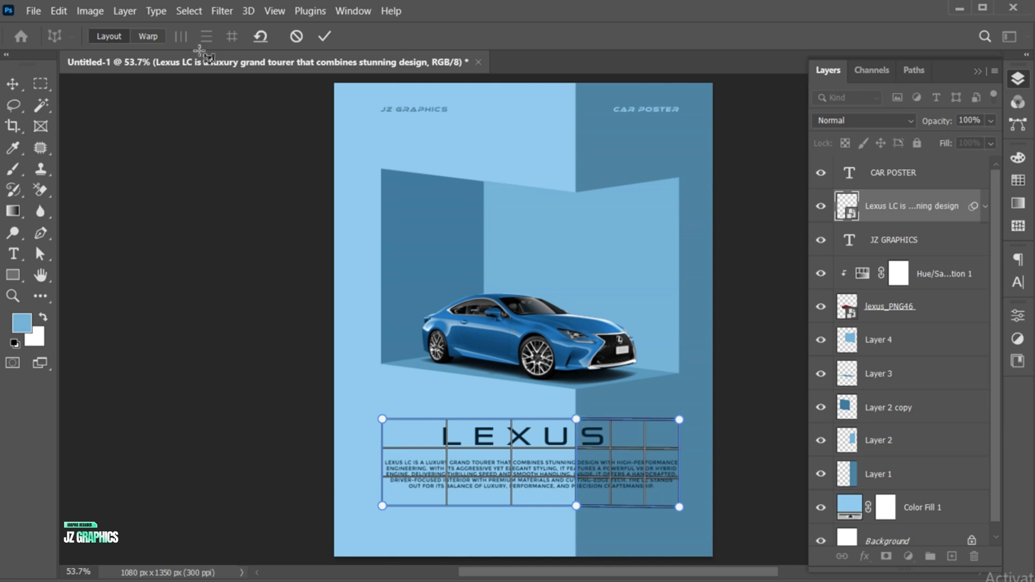
Warp the LEXUS text by raising both planes' outer corners to follow the recessed box's bottom edges, and commit the warp
left_click(147, 36)
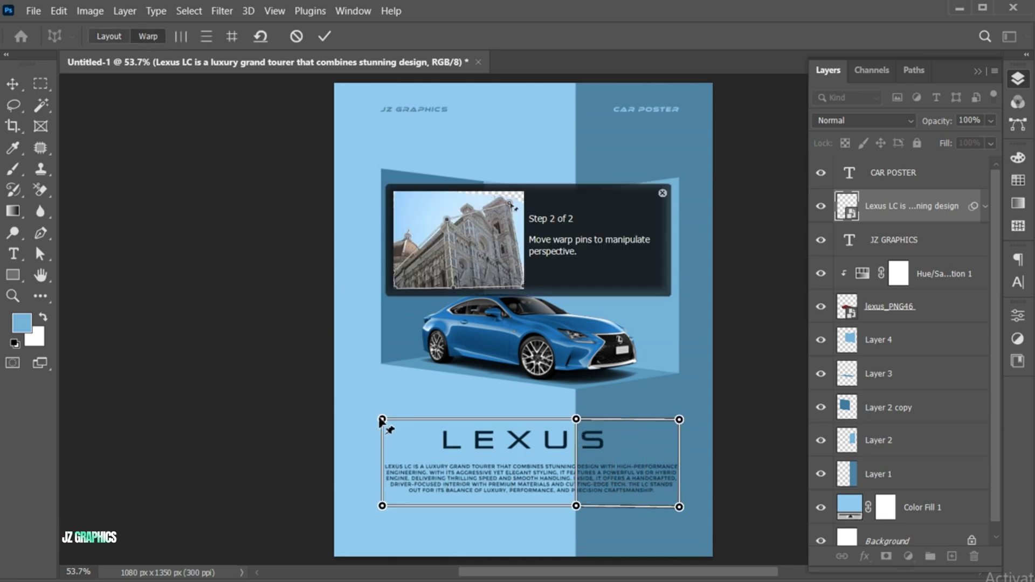
left_click_drag(382, 419, 383, 397)
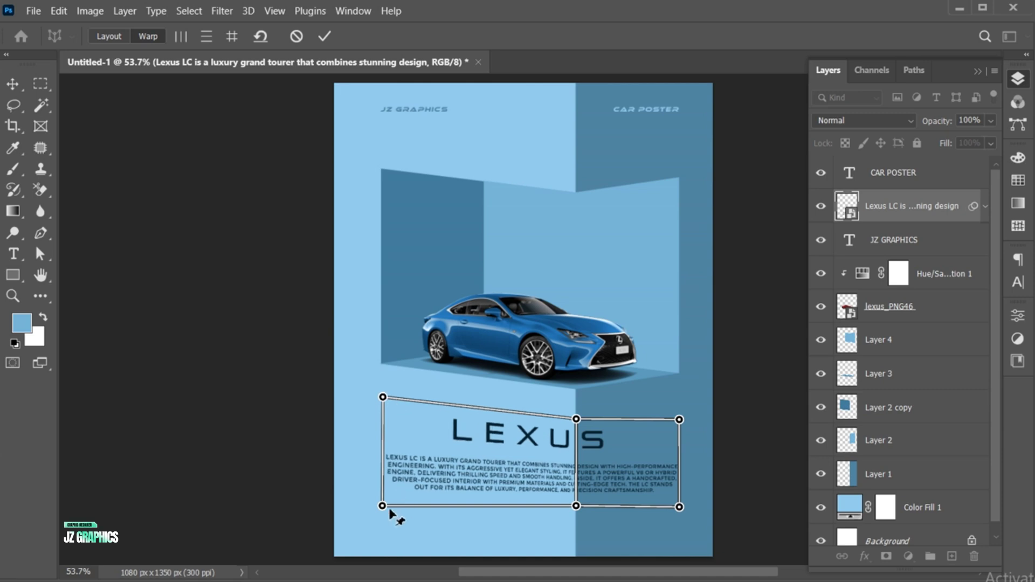
left_click_drag(382, 506, 384, 486)
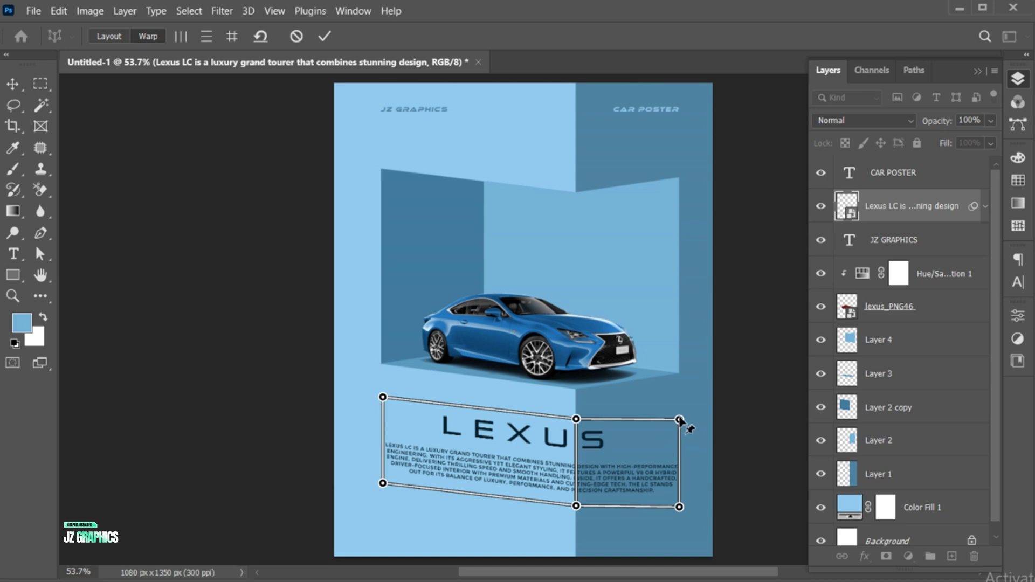
left_click_drag(679, 420, 678, 404)
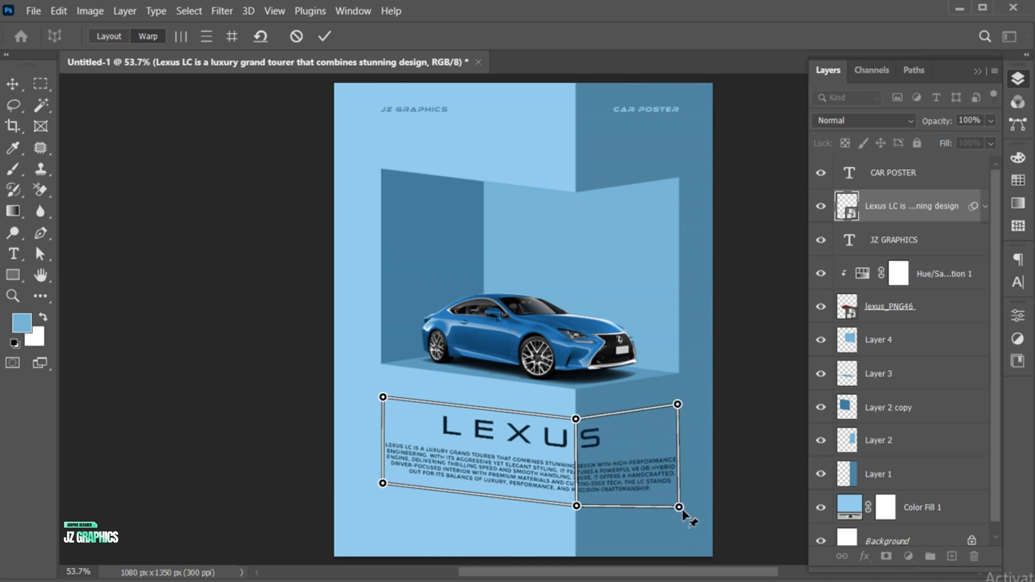
left_click_drag(679, 507, 676, 491)
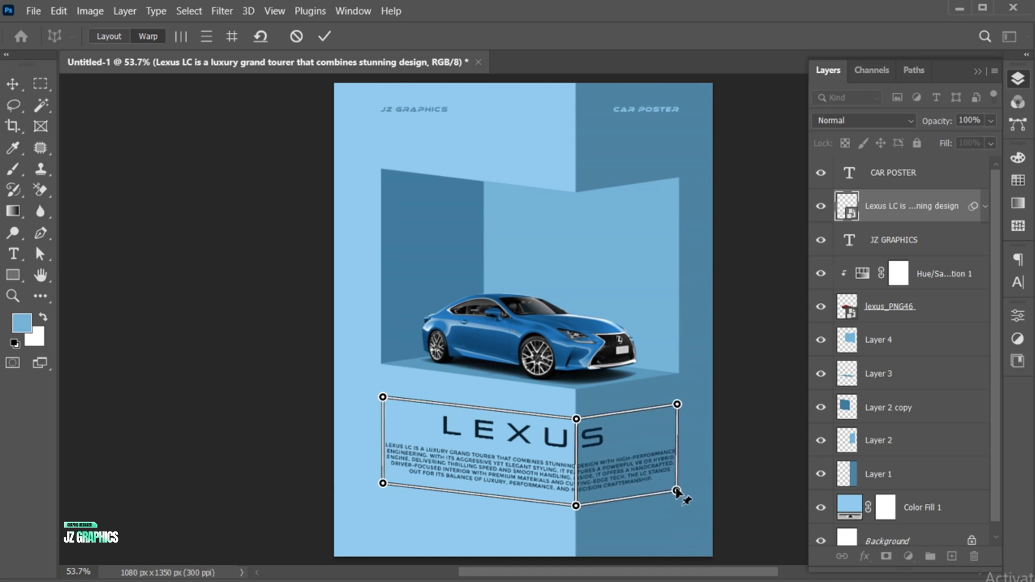
left_click(323, 36)
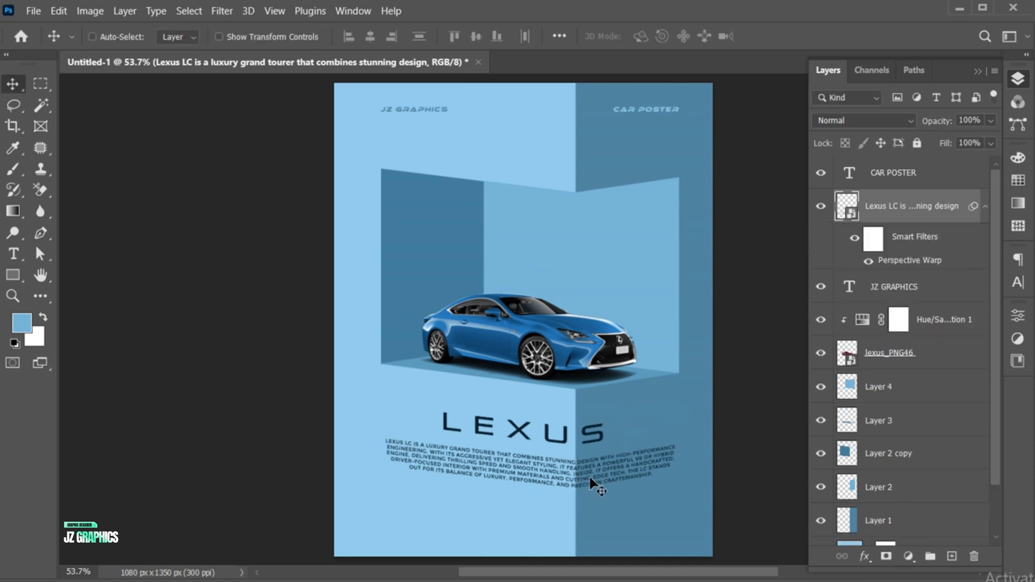
Place logo.png as an embedded object above the CAR POSTER layer, scaled down to about 8.4%
left_click(913, 182)
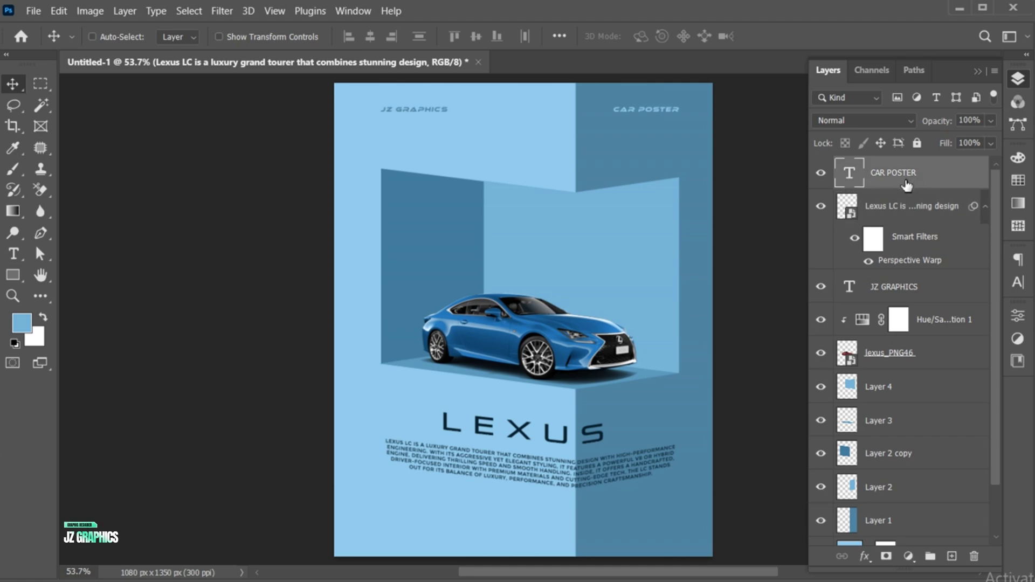
left_click(34, 11)
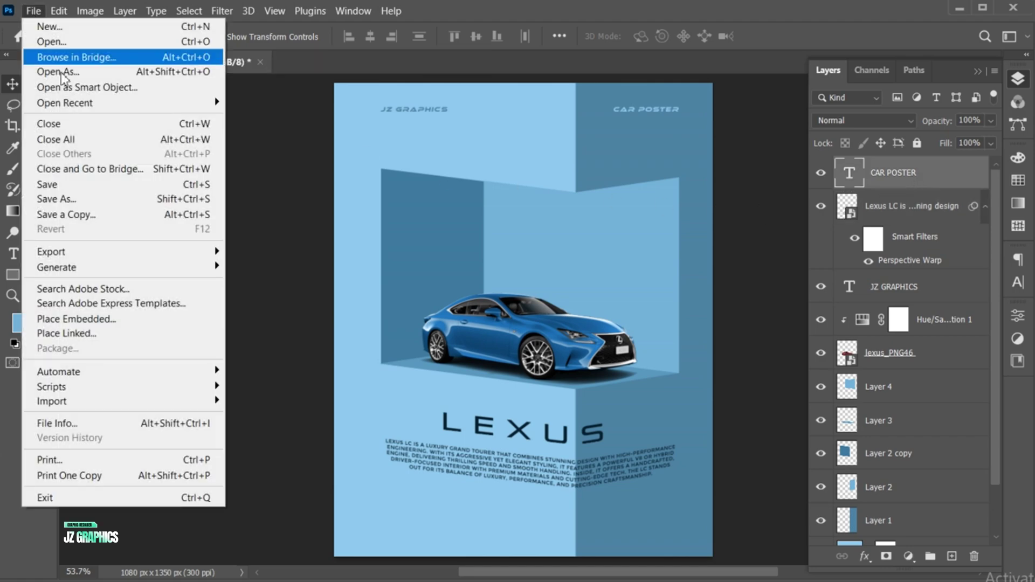
left_click(135, 319)
left_click(467, 272)
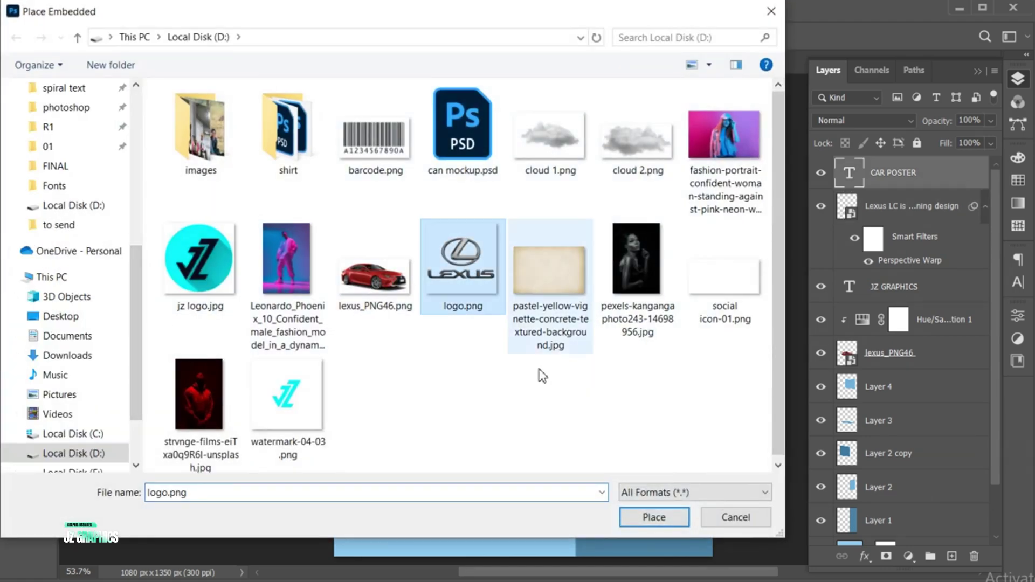
left_click(649, 518)
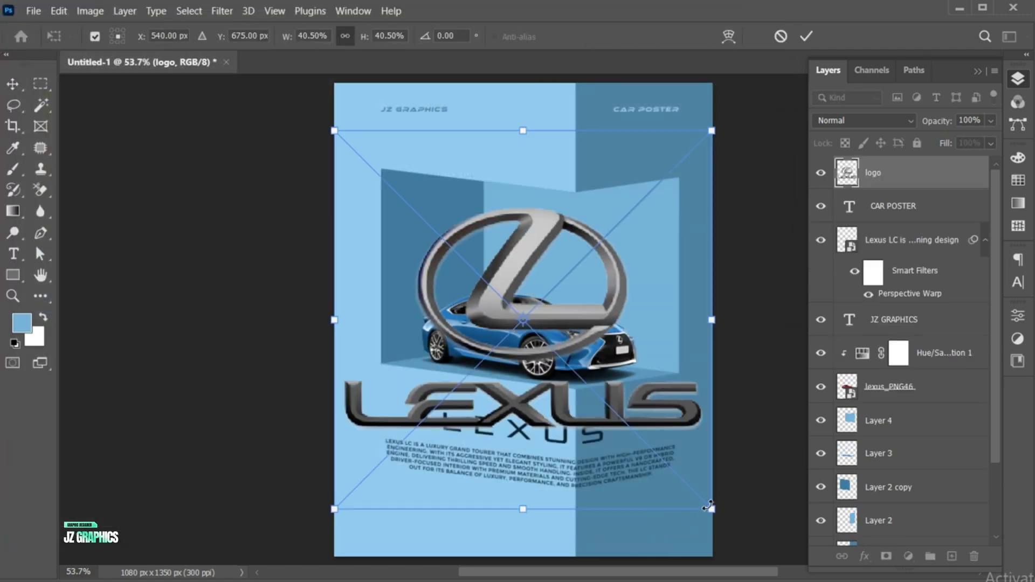
left_click_drag(707, 509, 527, 401)
key("Return")
Move the Lexus logo below the description text near the poster's bottom edge and shrink it to a small emblem
left_click_drag(523, 320, 544, 516)
key("ctrl+t")
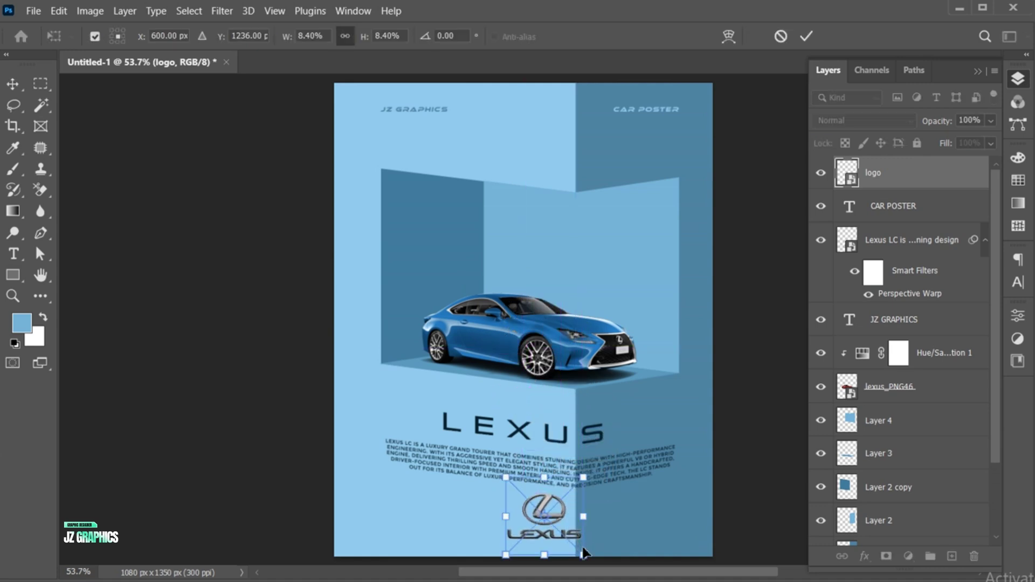
left_click_drag(581, 554, 549, 535)
key("Return")
Centre the Lexus logo horizontally on the canvas, clear the selection and nudge the logo slightly upward
key("ctrl+a")
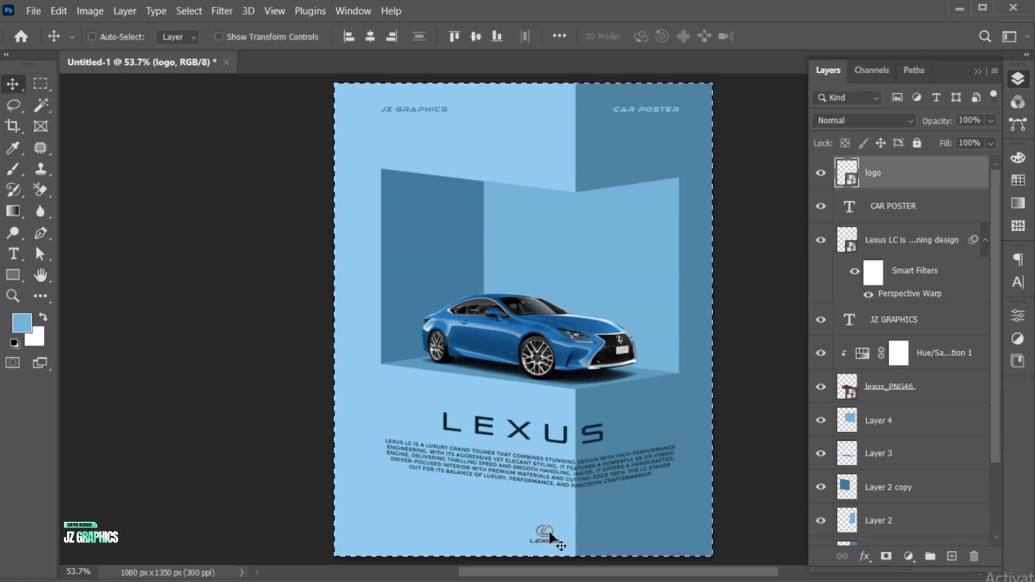
left_click(370, 36)
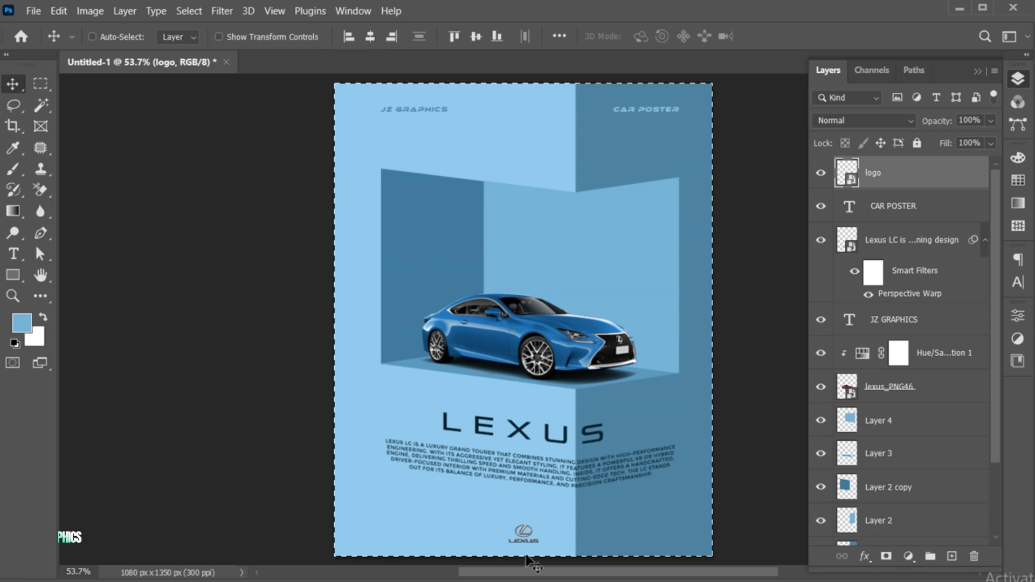
key("ctrl+d")
left_click_drag(527, 543, 525, 531)
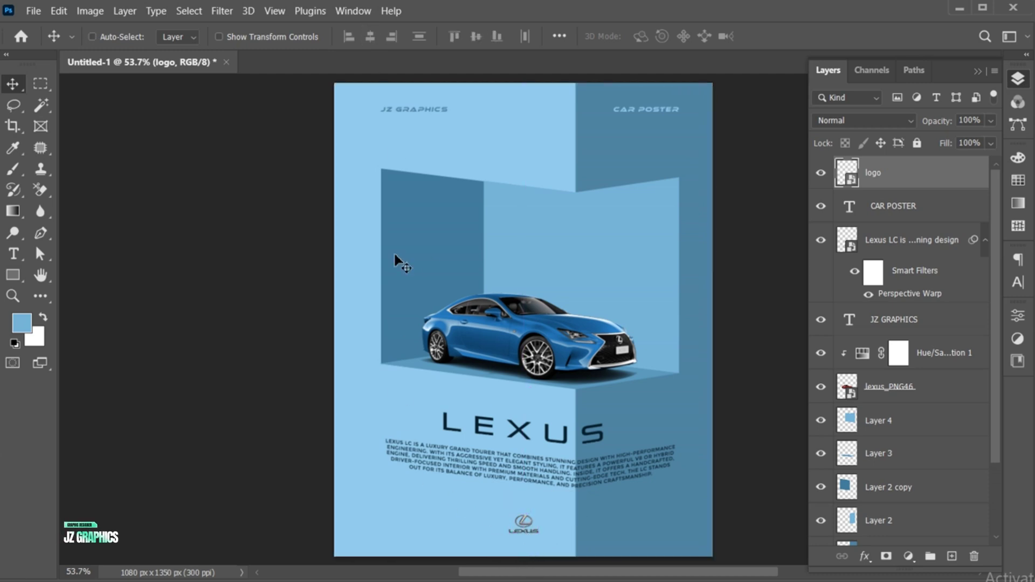
Duplicate the JZ GRAPHICS text to the poster's lower left corner and change the copy to PHOTOSHOP TUTORIAL on two lines
left_click(411, 111, "ctrl")
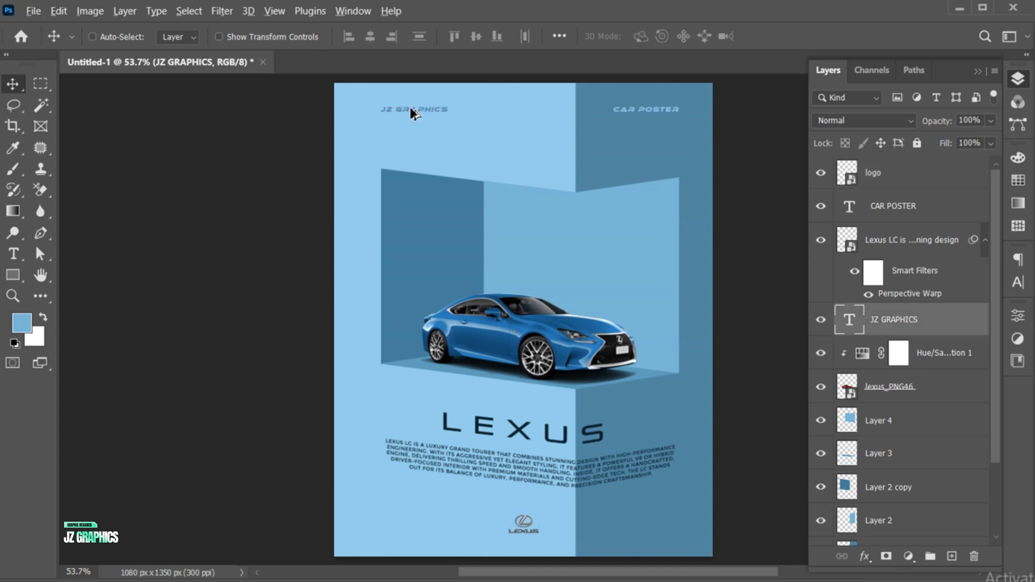
left_click_drag(412, 111, 409, 522)
double_click(410, 525)
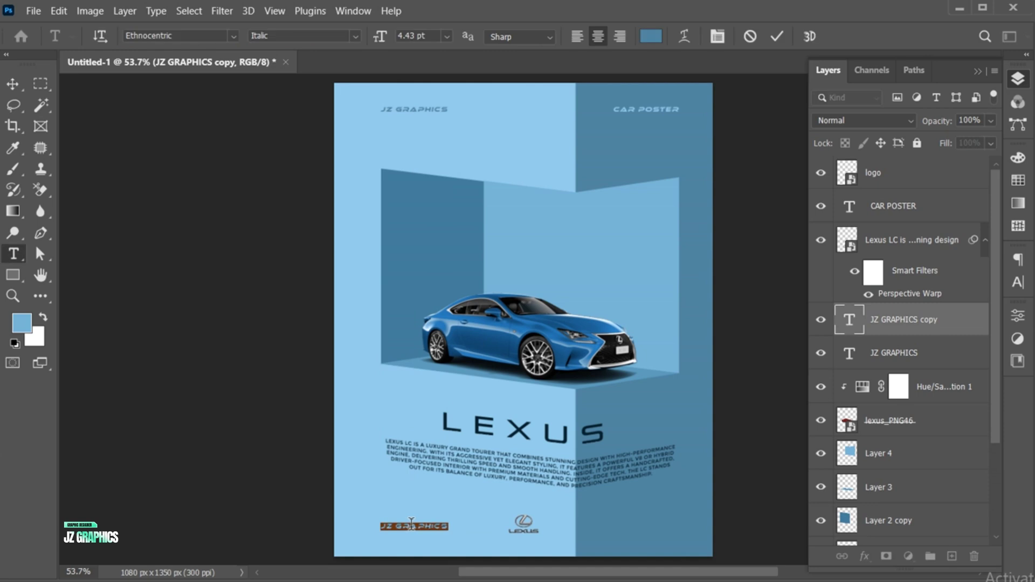
type("AUTHENTIC")
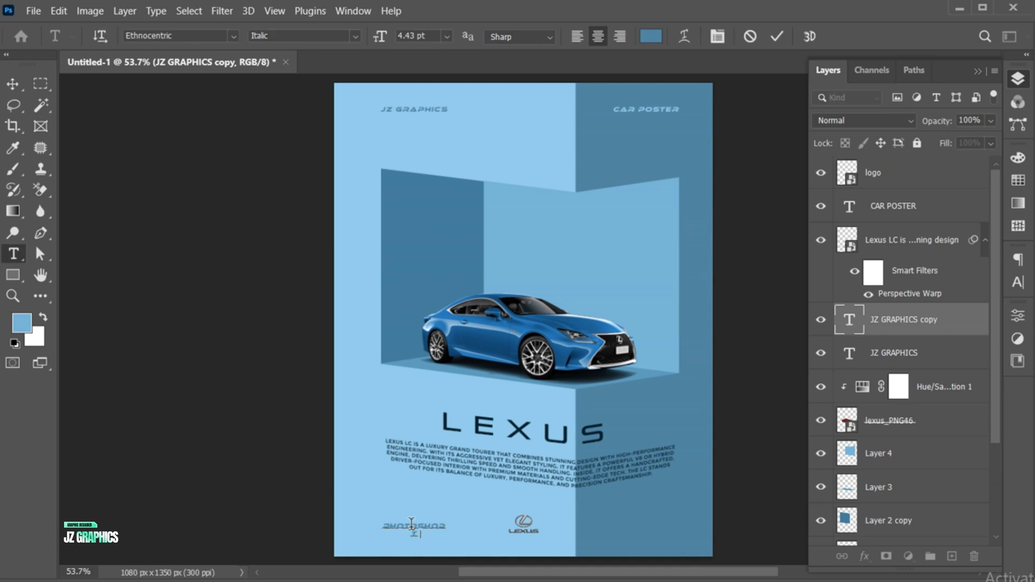
type("ORIAL")
Left-align both lines of the PHOTOSHOP TUTORIAL text and commit the edit
key("ctrl+a")
left_click(565, 137)
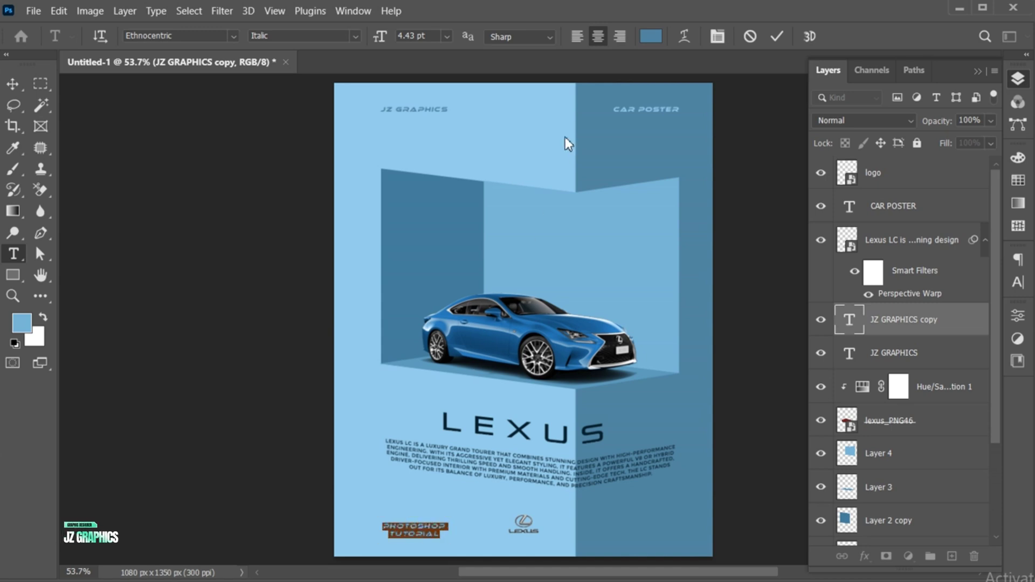
left_click(577, 33)
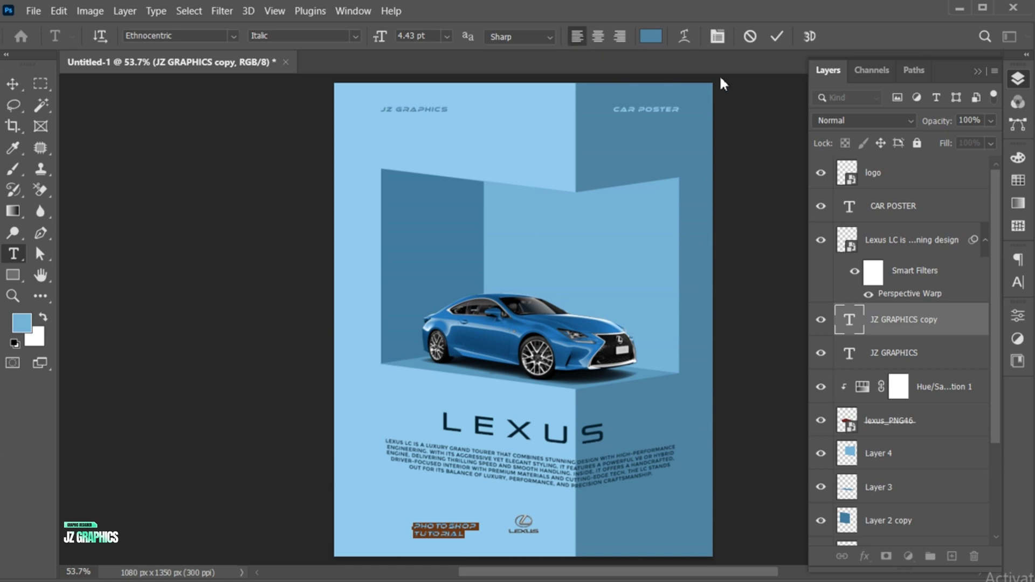
left_click(777, 36)
key("v")
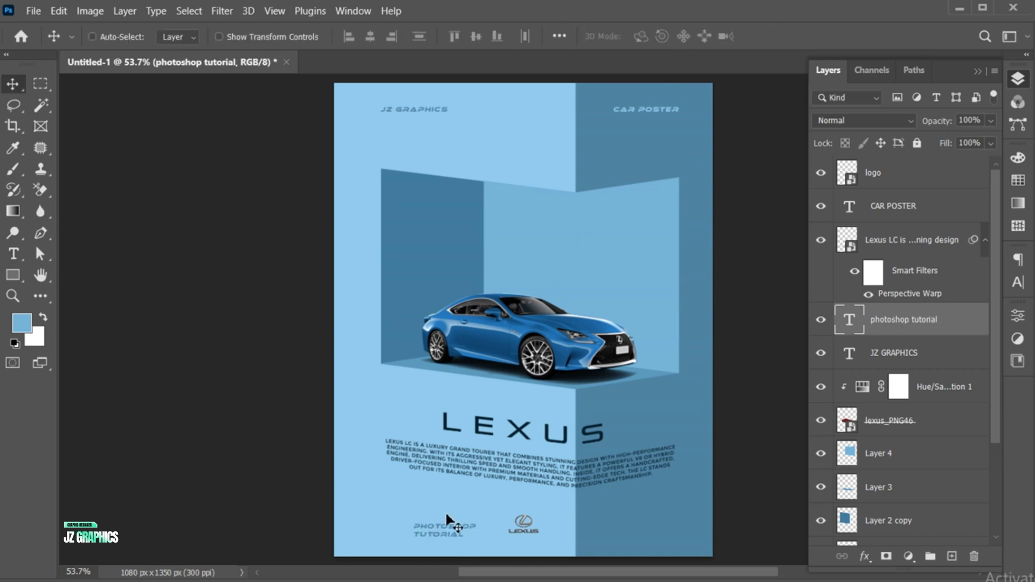
Duplicate the PHOTOSHOP TUTORIAL text to the poster's lower right corner and colour the copy light blue #91cbee
left_click_drag(448, 534, 664, 529)
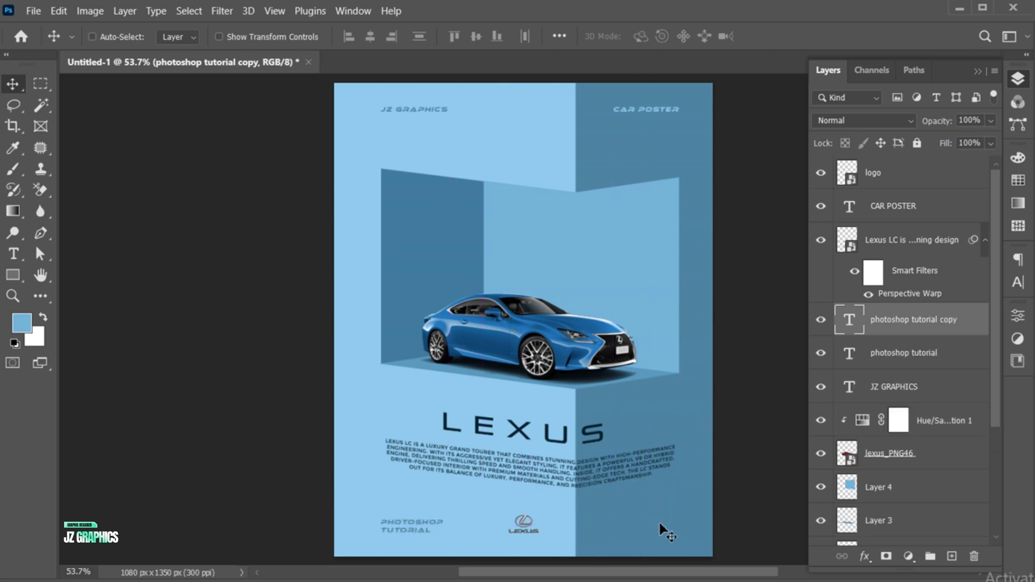
double_click(660, 524)
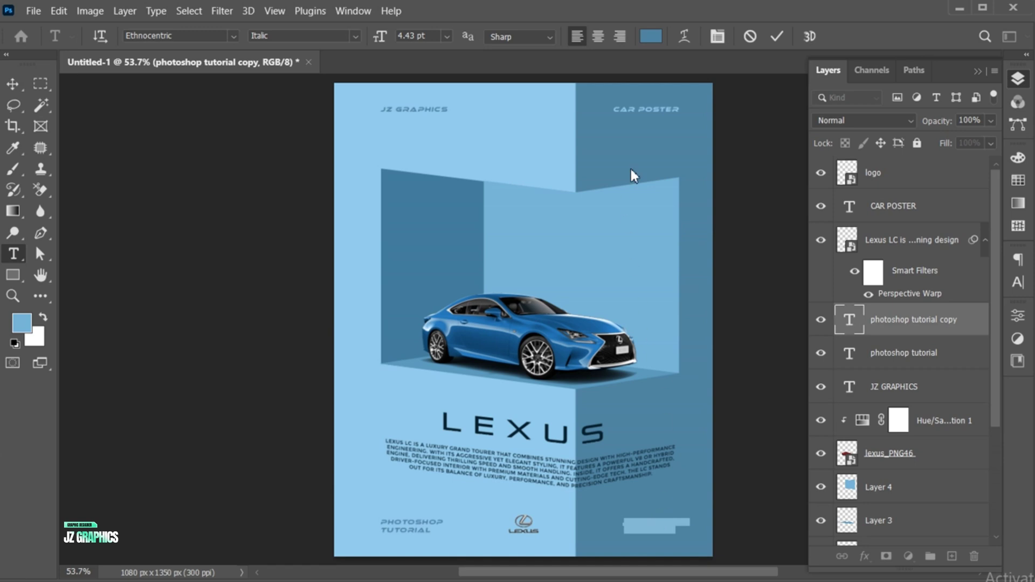
left_click(651, 36)
left_click(428, 402)
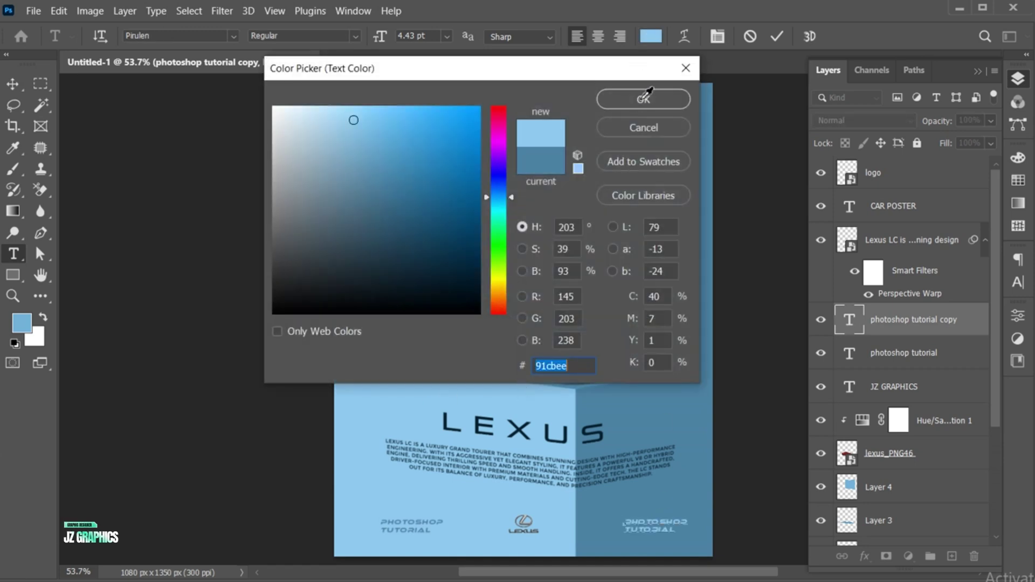
left_click(643, 98)
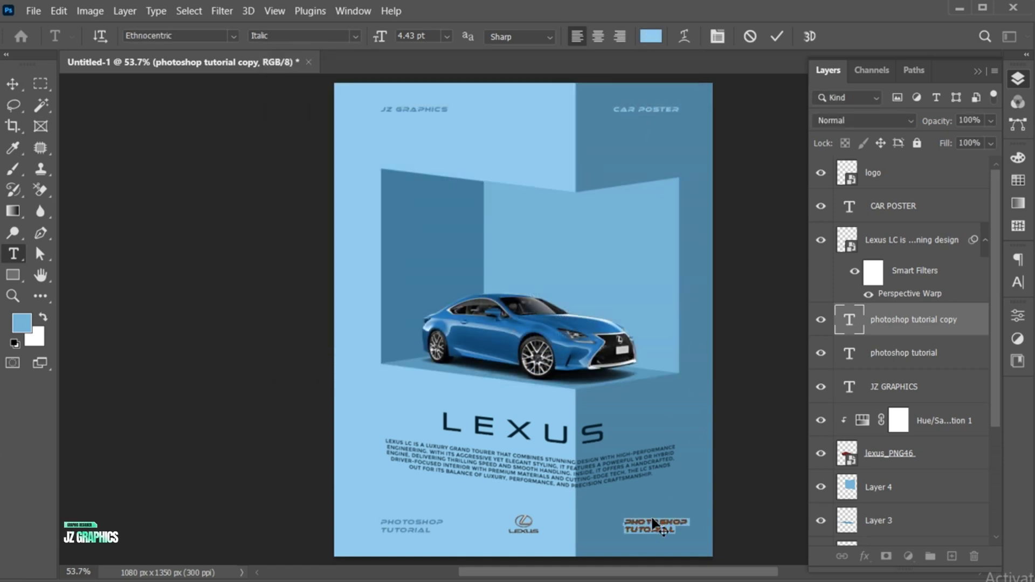
Replace the copied text with the date 08/07/2025, set its font to Humane Medium and commit the edit
type("PH")
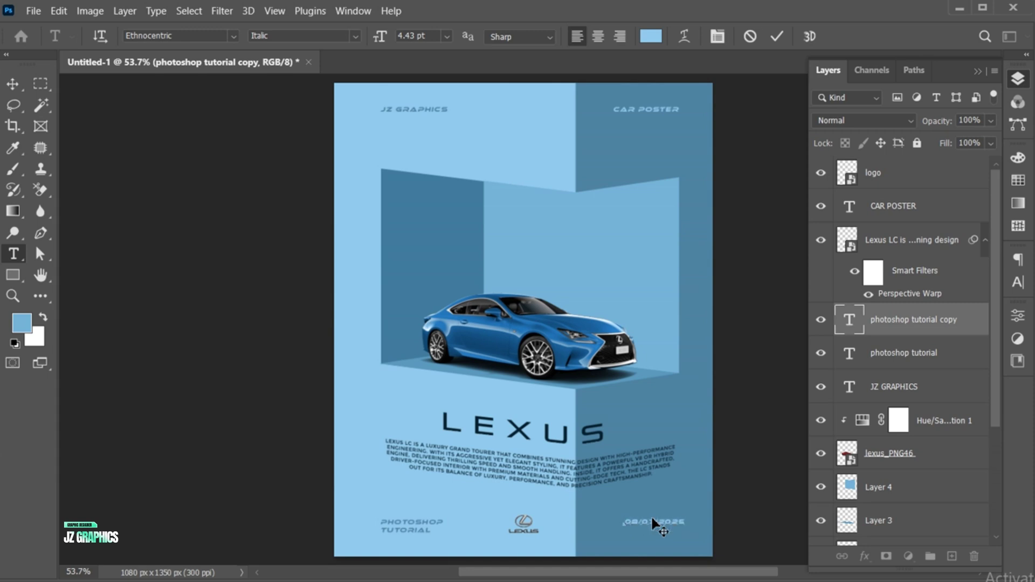
key("ctrl+a")
left_click(202, 35)
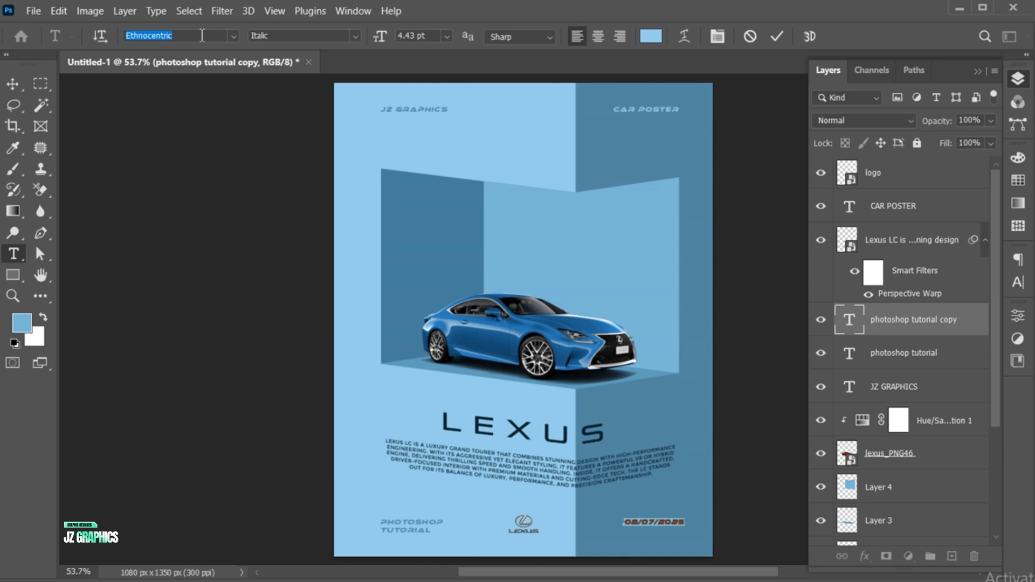
type("humane")
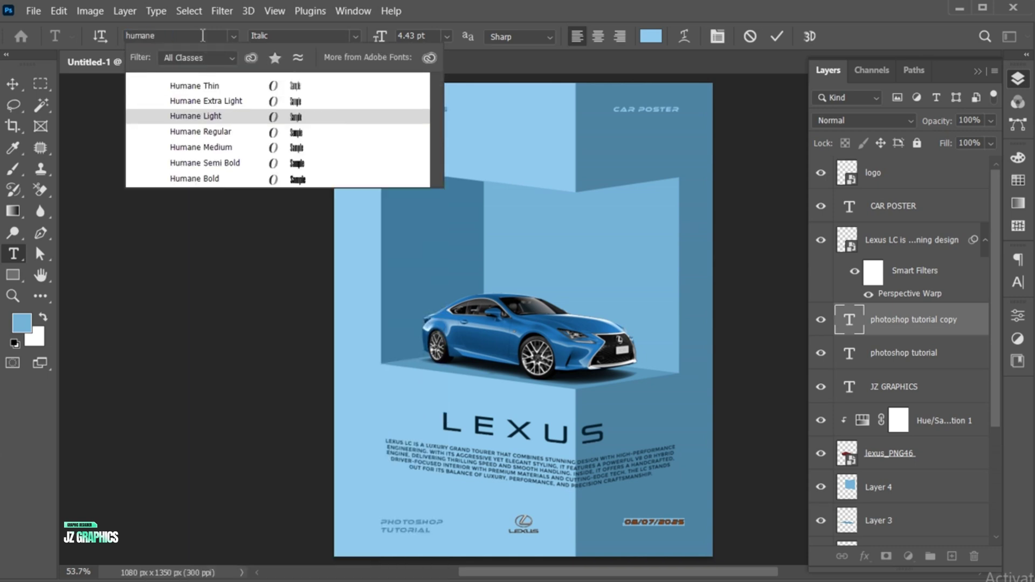
left_click(215, 147)
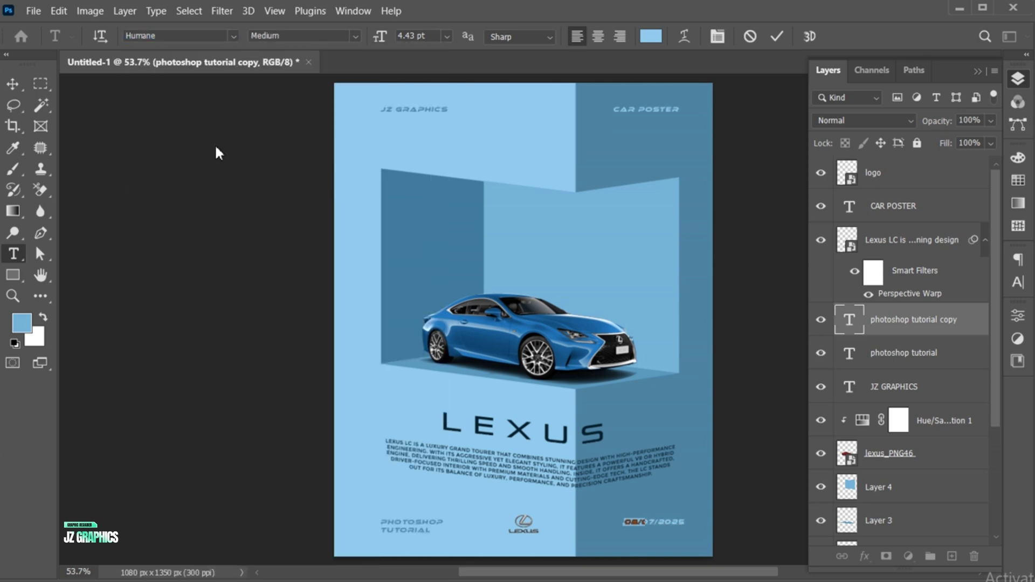
left_click(777, 37)
Enlarge the 08/07/2025 date and line it up with the recessed box's right edge
key("ctrl+t")
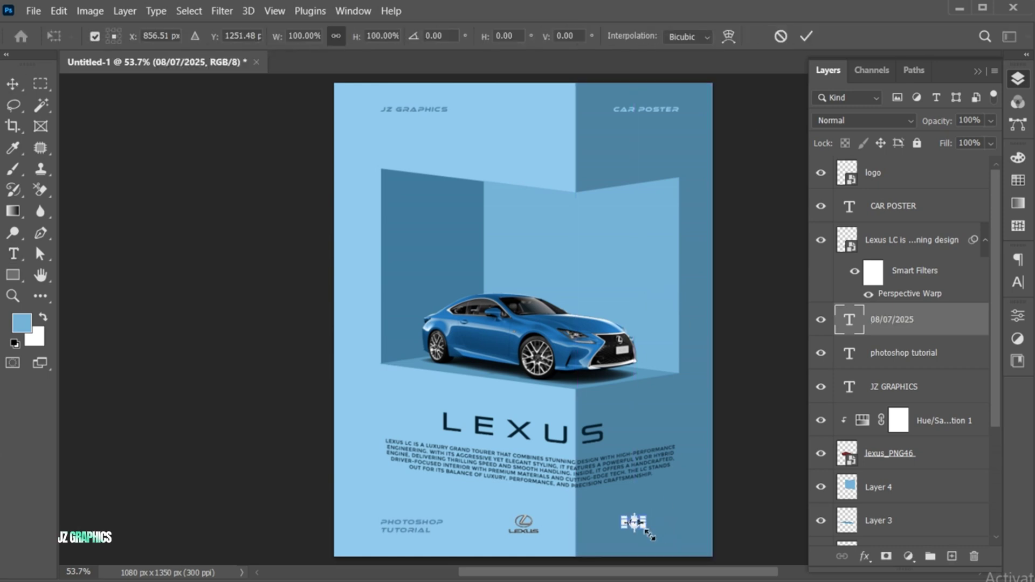
mouse_move(646, 528)
left_mouse_down()
mouse_move(663, 540)
mouse_move(636, 527)
mouse_move(678, 539)
mouse_move(664, 530)
left_mouse_up()
key("Return")
key("ctrl+t")
key("Return")
Collapse the layer list and nudge the warped LEXUS title and description slightly upward
scroll(665, 531, "up", 1)
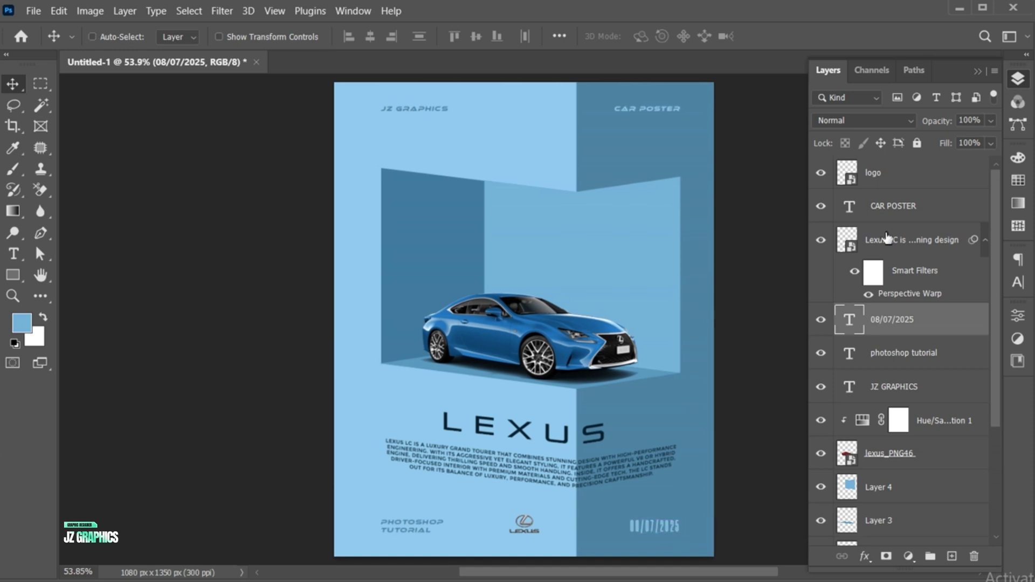
left_click(976, 71)
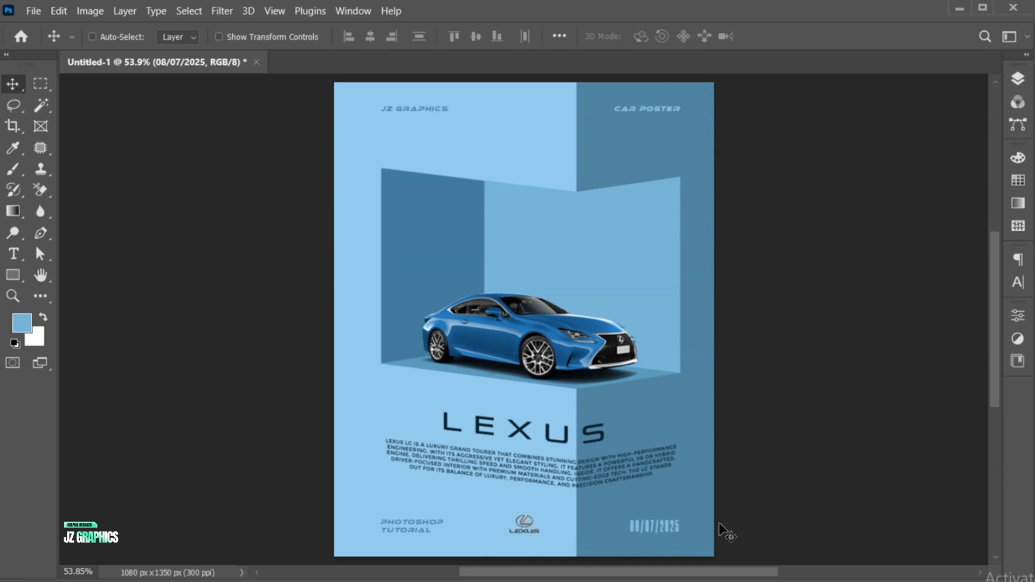
left_click_drag(548, 468, 547, 460)
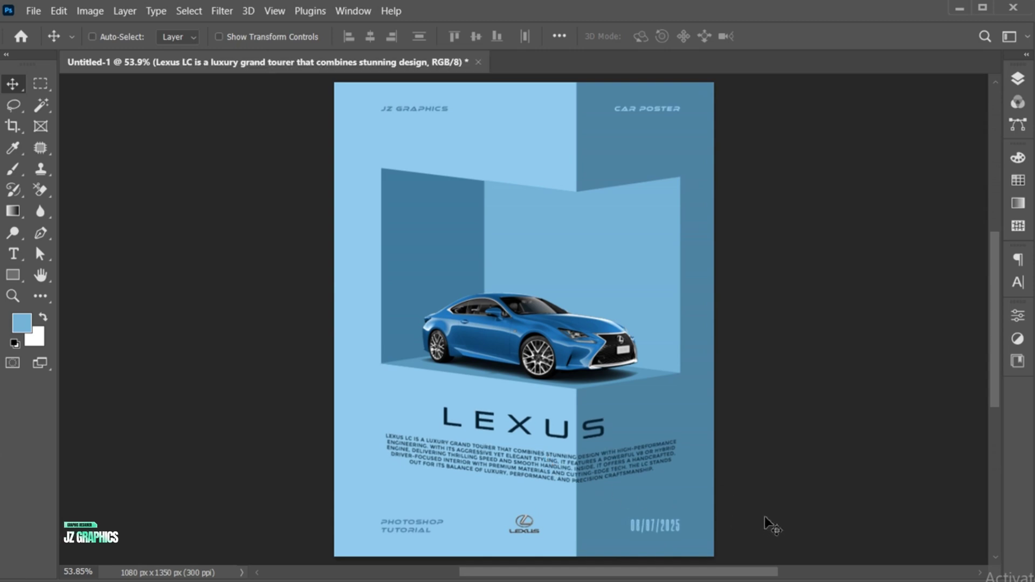